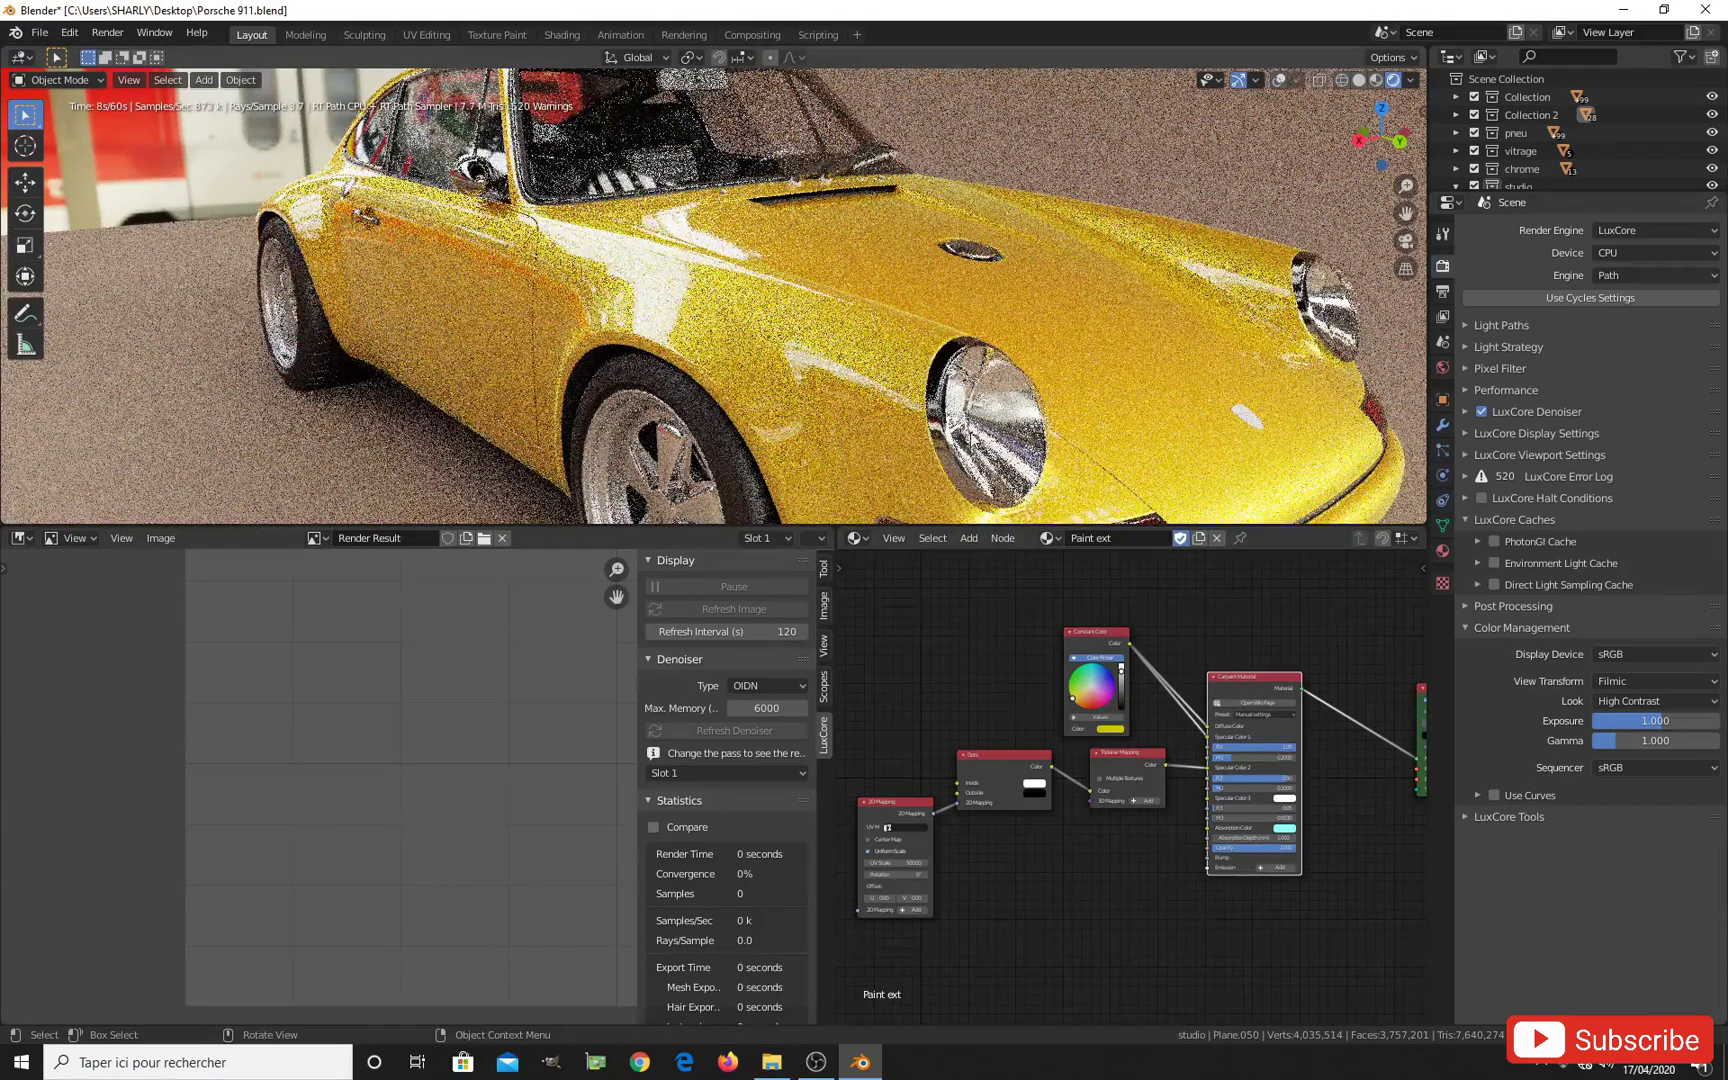
Step: Change the absorption color of the existing Carpaint Material to a more saturated cyan
{"action": "scroll", "coordinate": [1170, 830], "scroll_direction": "down", "scroll_amount": 2}
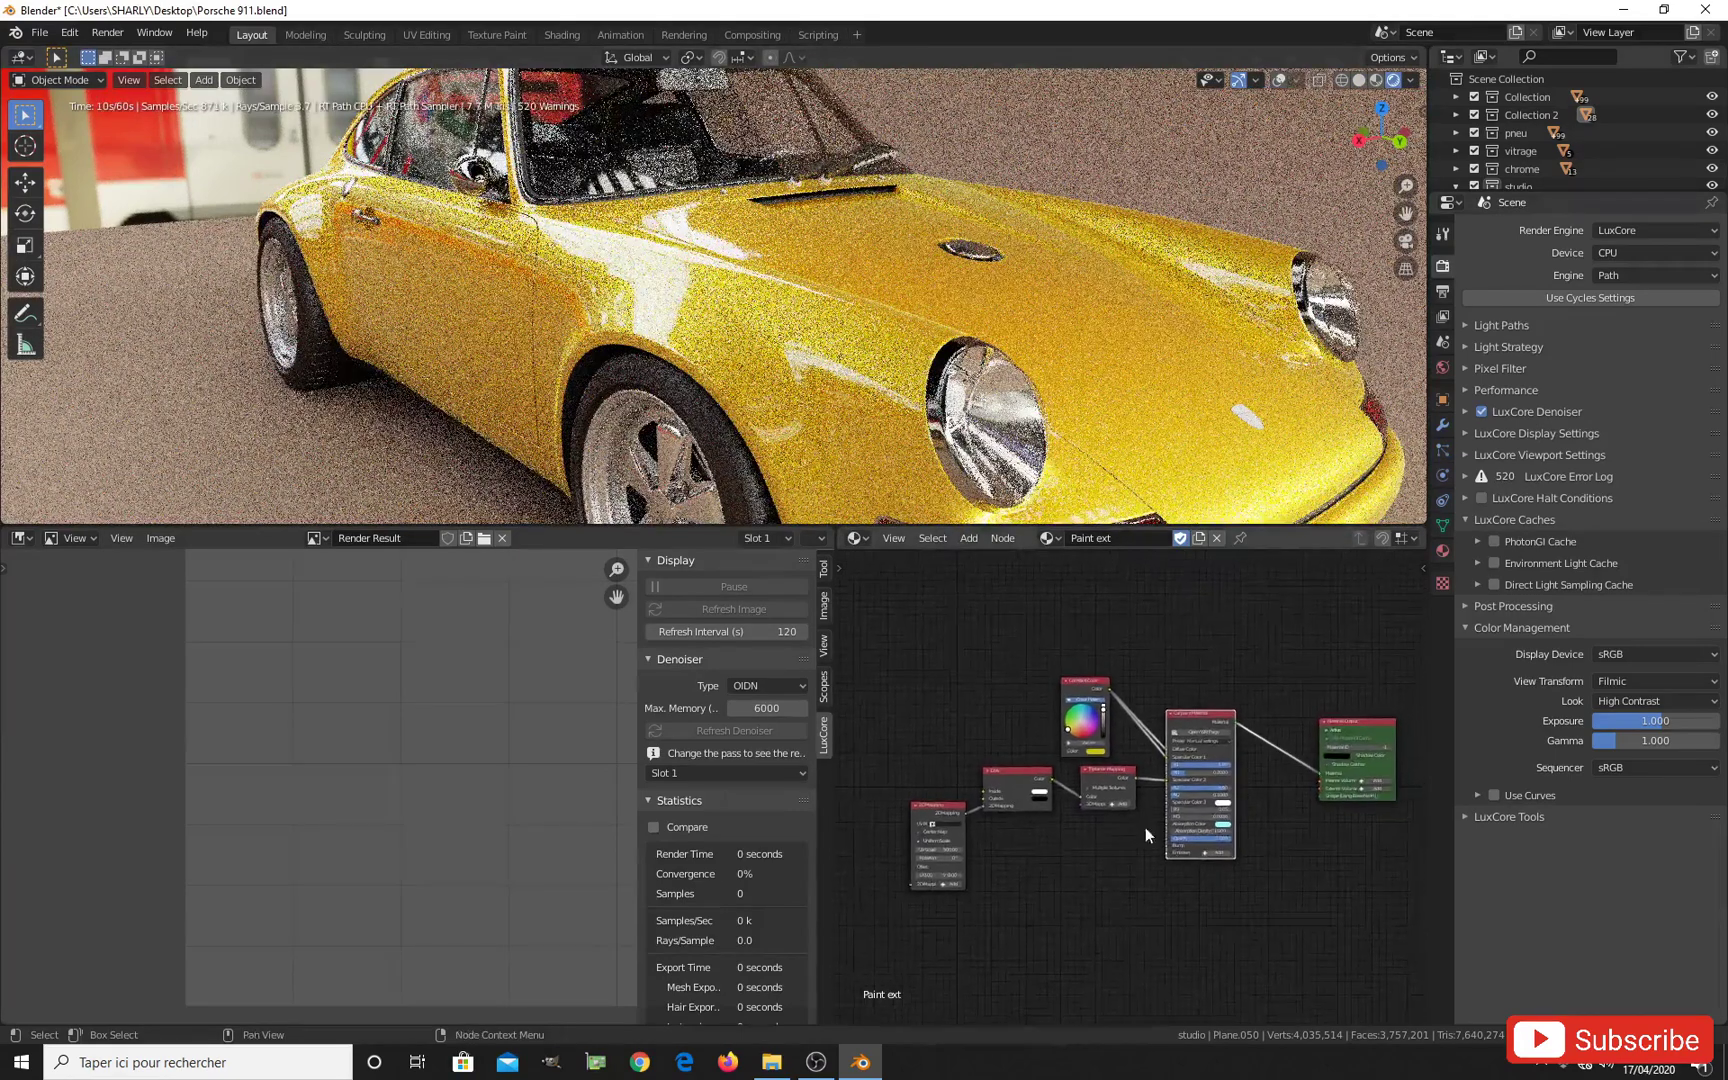
{"action": "scroll", "coordinate": [1218, 845], "scroll_direction": "up", "scroll_amount": 3}
{"action": "left_click", "coordinate": [1184, 870]}
{"action": "key", "text": "Return"}
{"action": "left_click", "coordinate": [1184, 857]}
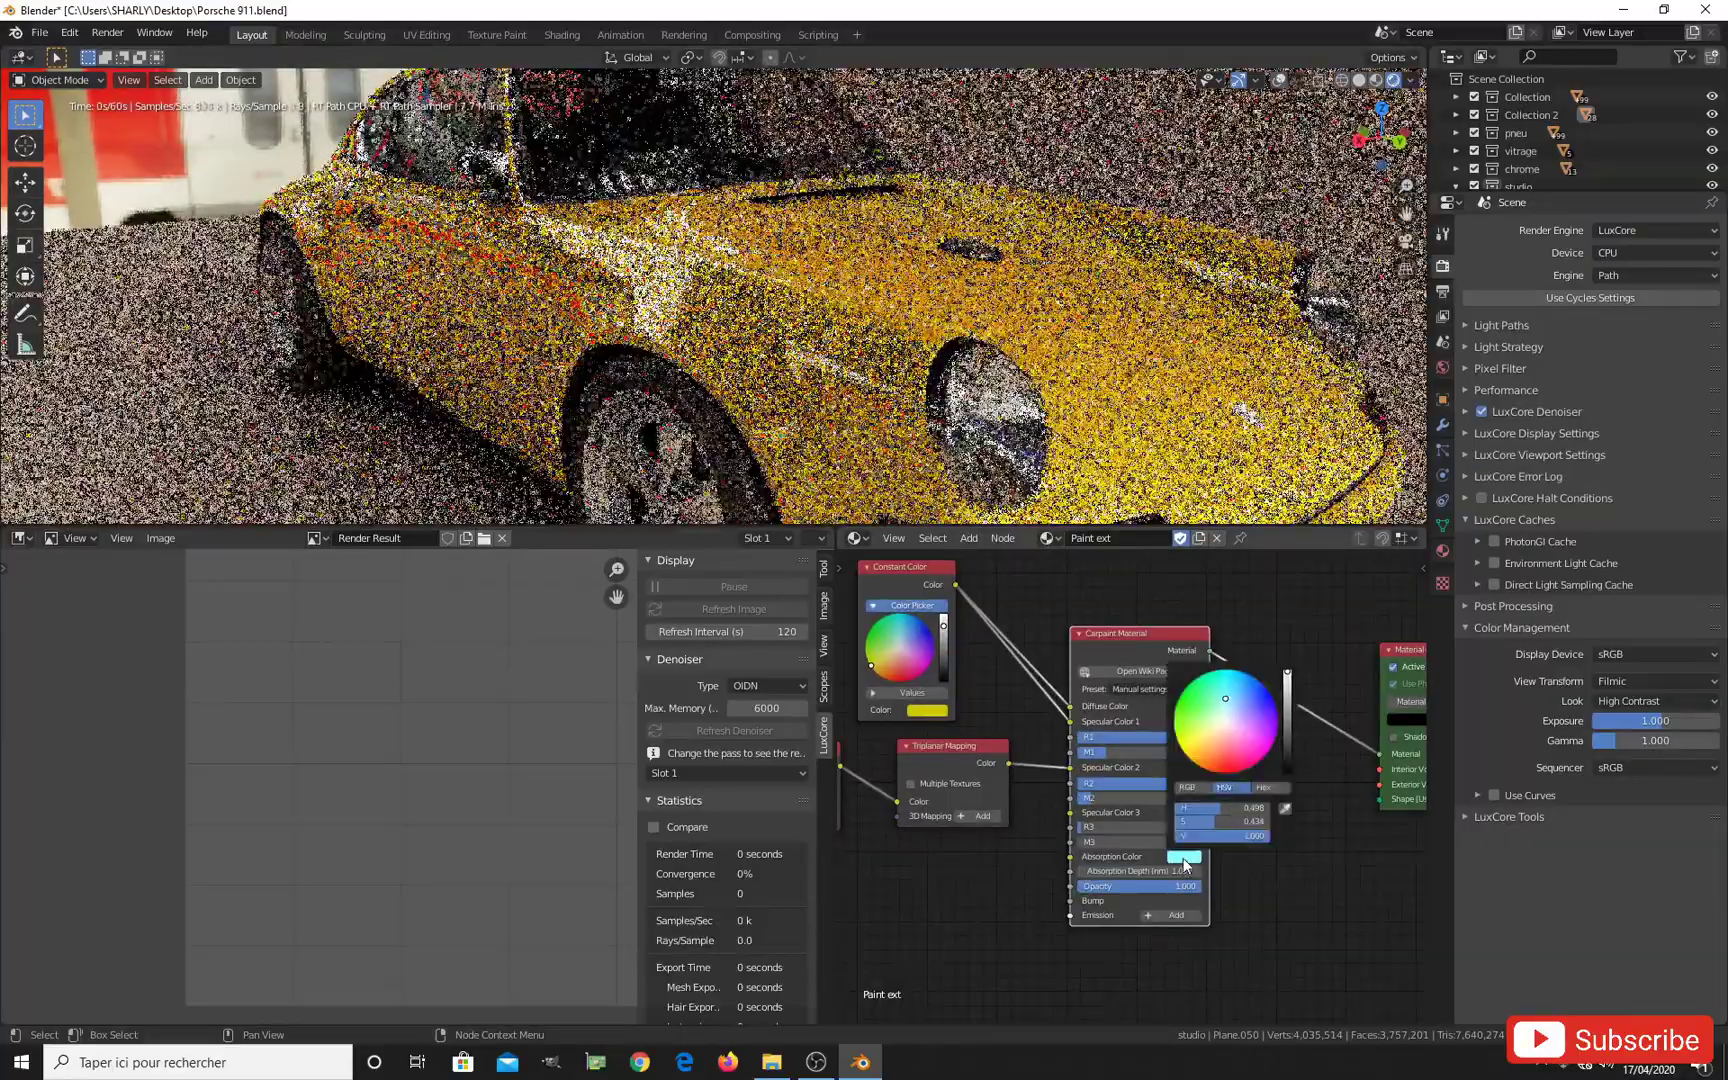
{"action": "left_click_drag", "start_coordinate": [1226, 699], "coordinate": [1228, 676]}
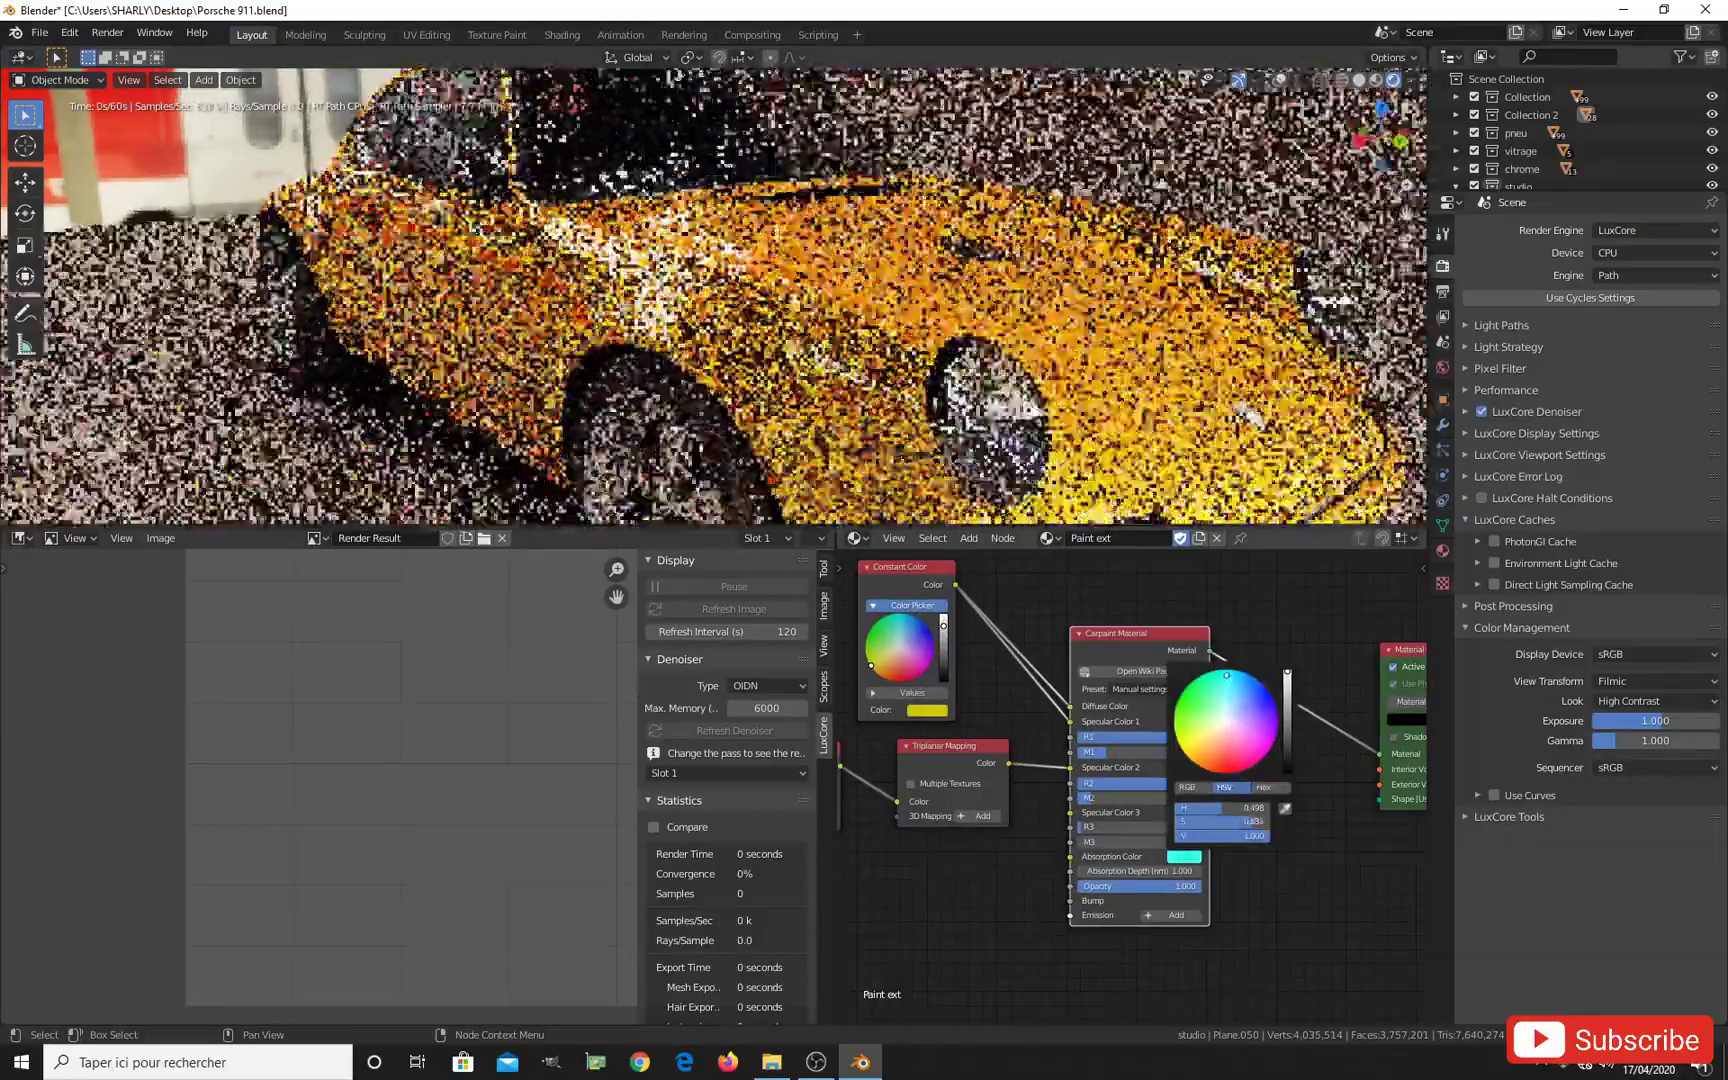
Step: Delete all nodes of the Paint ext material except the Material Output
{"action": "scroll", "coordinate": [1348, 892], "scroll_direction": "down", "scroll_amount": 5}
{"action": "middle_click_drag", "start_coordinate": [1250, 833], "coordinate": [1309, 855]}
{"action": "key", "text": "b"}
{"action": "left_click_drag", "start_coordinate": [855, 634], "coordinate": [1284, 1002]}
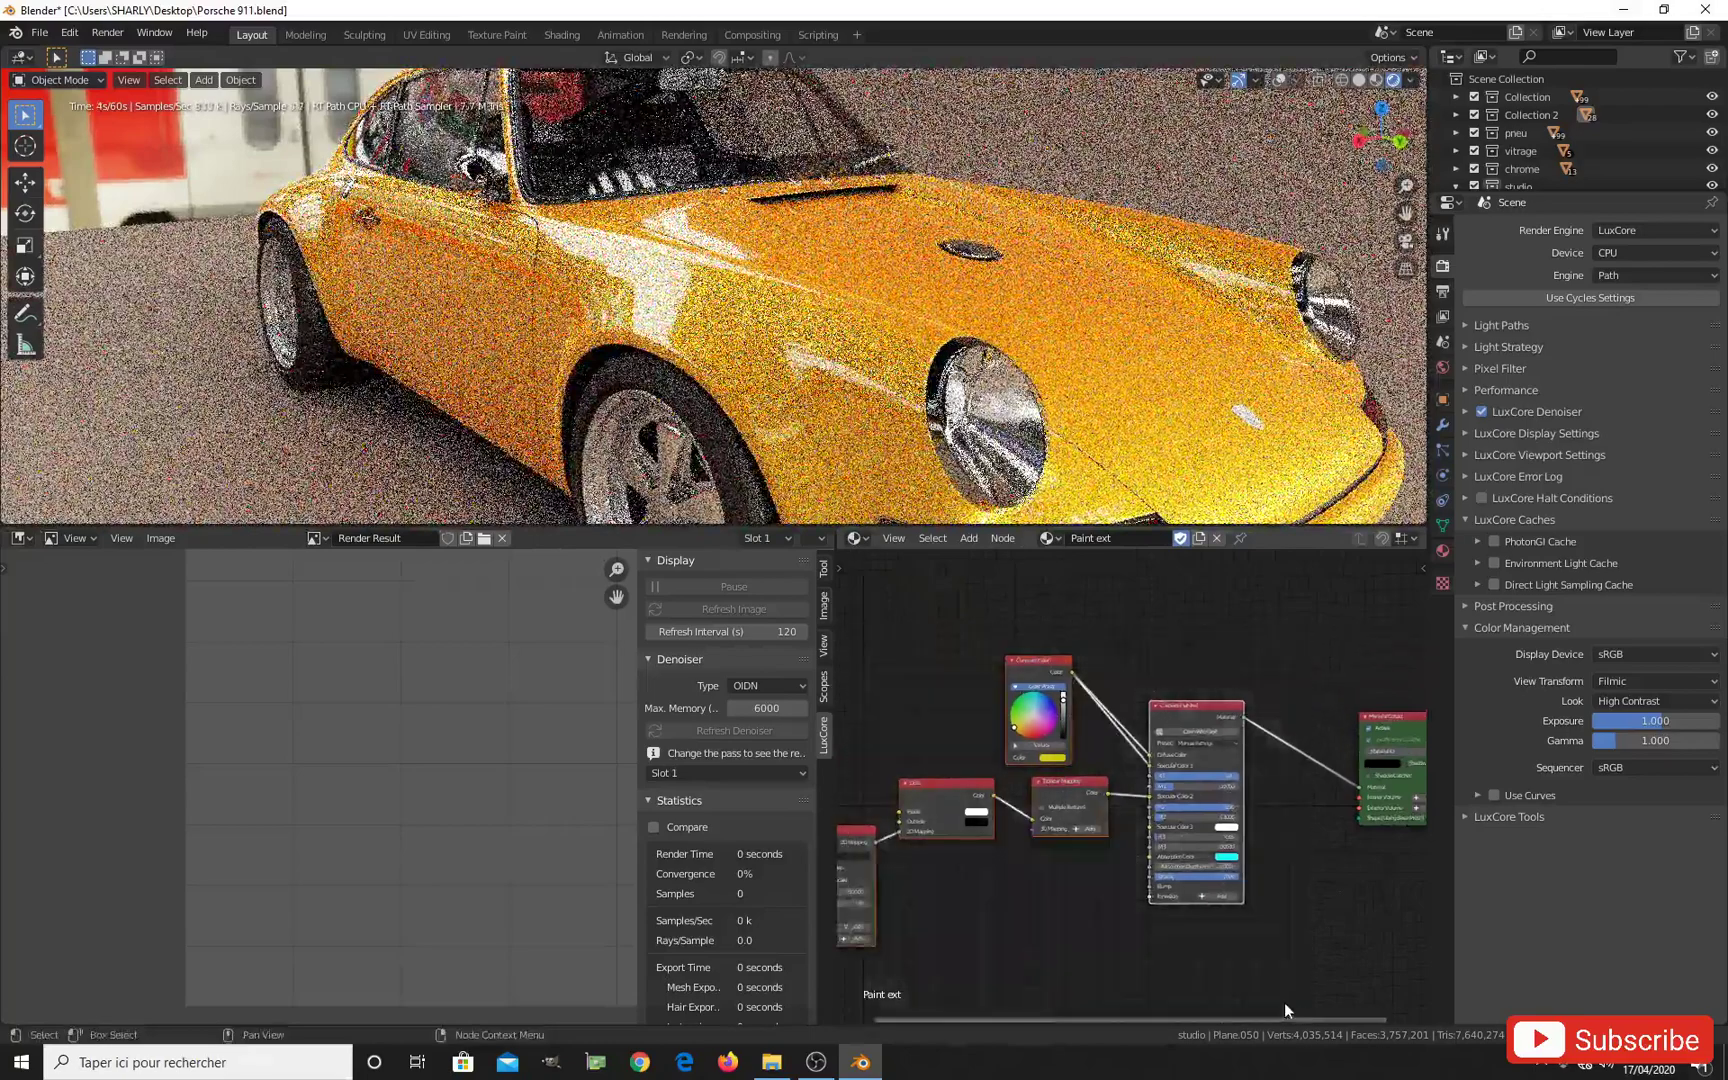
{"action": "key", "text": "x"}
Step: Add a Carpaint material node and connect it to the Material input of the Material Output
{"action": "middle_click_drag", "start_coordinate": [1206, 887], "coordinate": [1157, 880]}
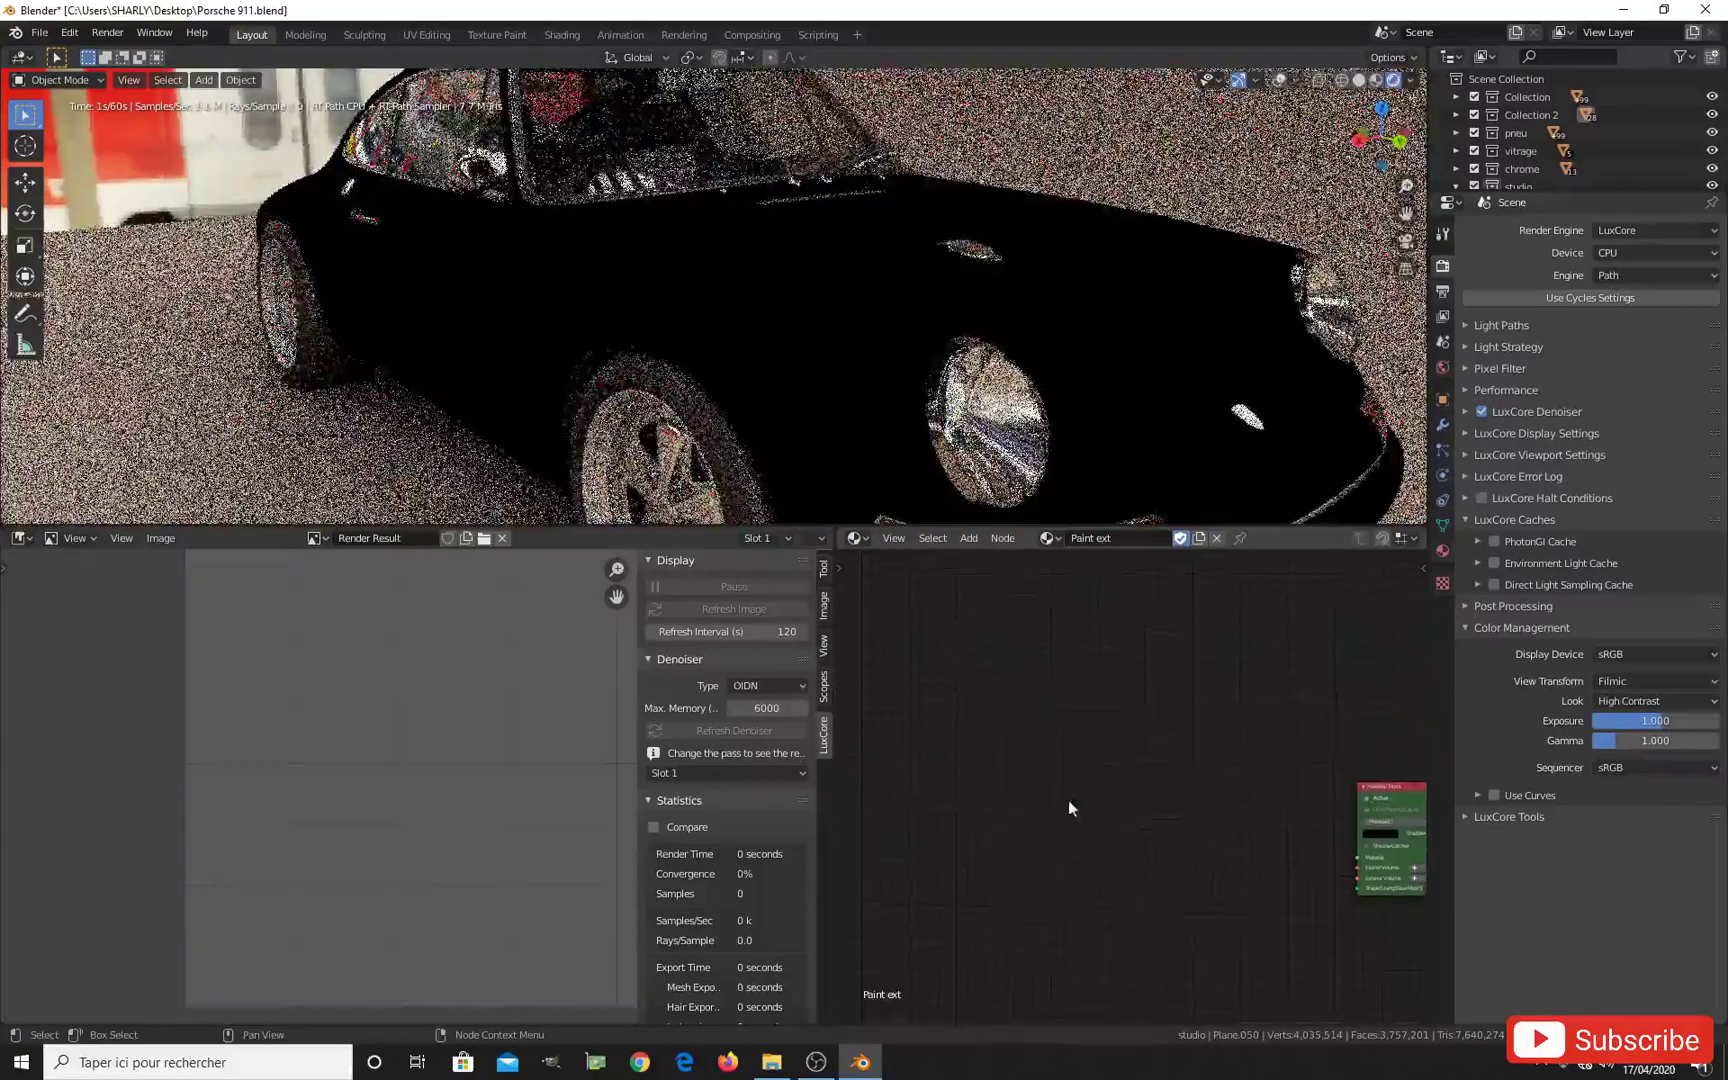
{"action": "key", "text": "shift+a"}
{"action": "mouse_move", "coordinate": [1065, 788]}
{"action": "mouse_move", "coordinate": [1050, 683]}
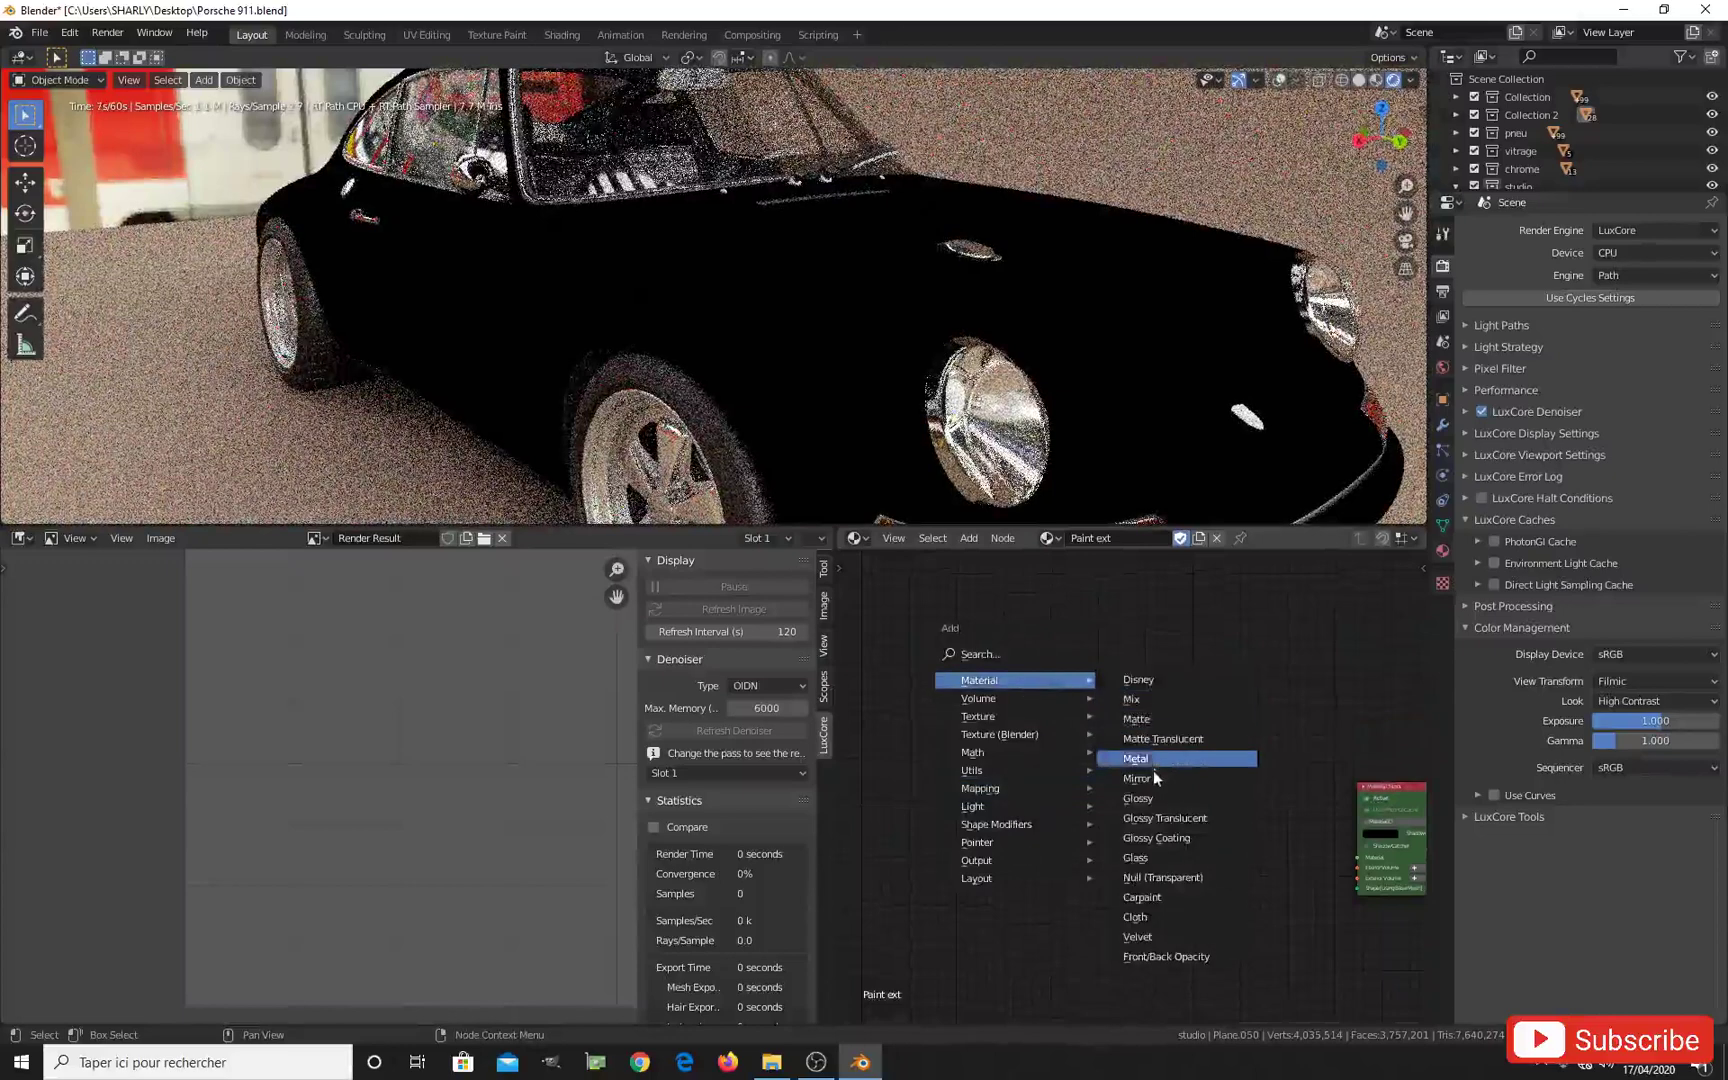
{"action": "left_click", "coordinate": [1168, 897]}
{"action": "left_click_drag", "start_coordinate": [1180, 784], "coordinate": [1357, 858]}
{"action": "scroll", "coordinate": [1112, 765], "scroll_direction": "up", "scroll_amount": 3}
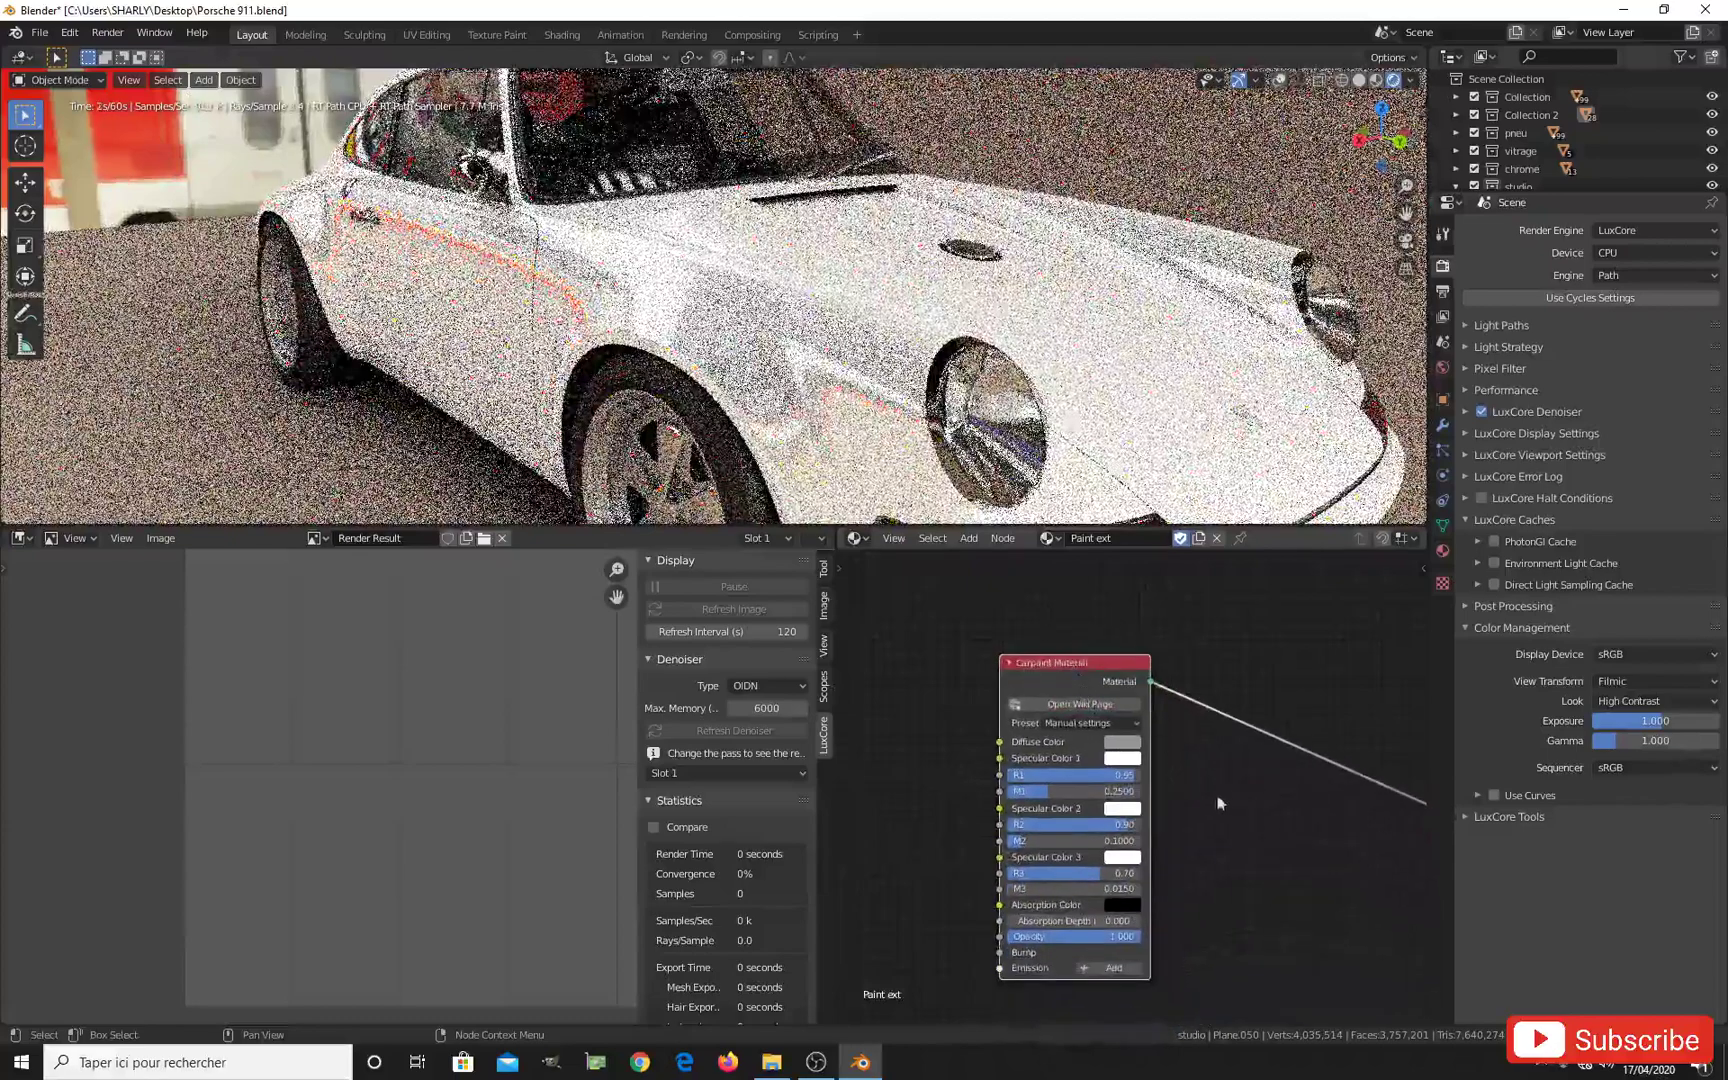
Step: Add a Constant Color node and connect it to the Carpaint's Diffuse Color and Specular Color 1
{"action": "middle_click_drag", "start_coordinate": [1215, 802], "coordinate": [1203, 760]}
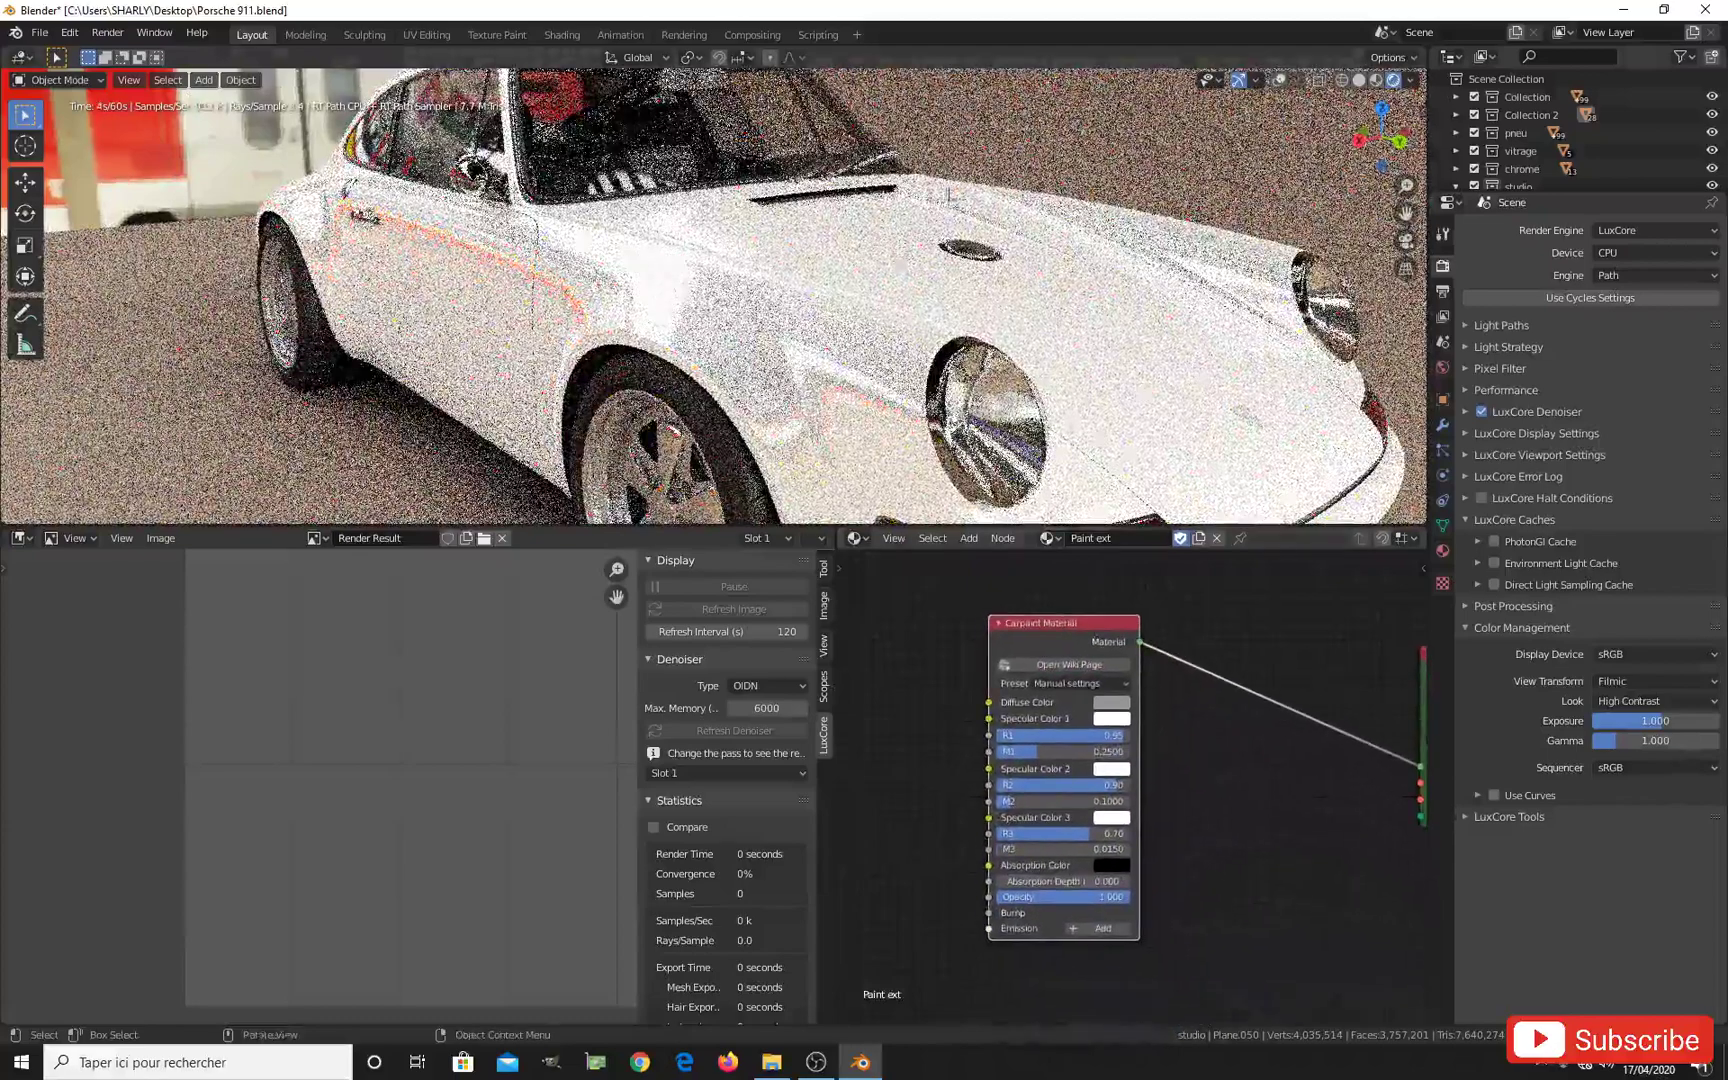
{"action": "middle_click_drag", "start_coordinate": [1027, 831], "coordinate": [1176, 877]}
{"action": "scroll", "coordinate": [1082, 835], "scroll_direction": "up", "scroll_amount": 1}
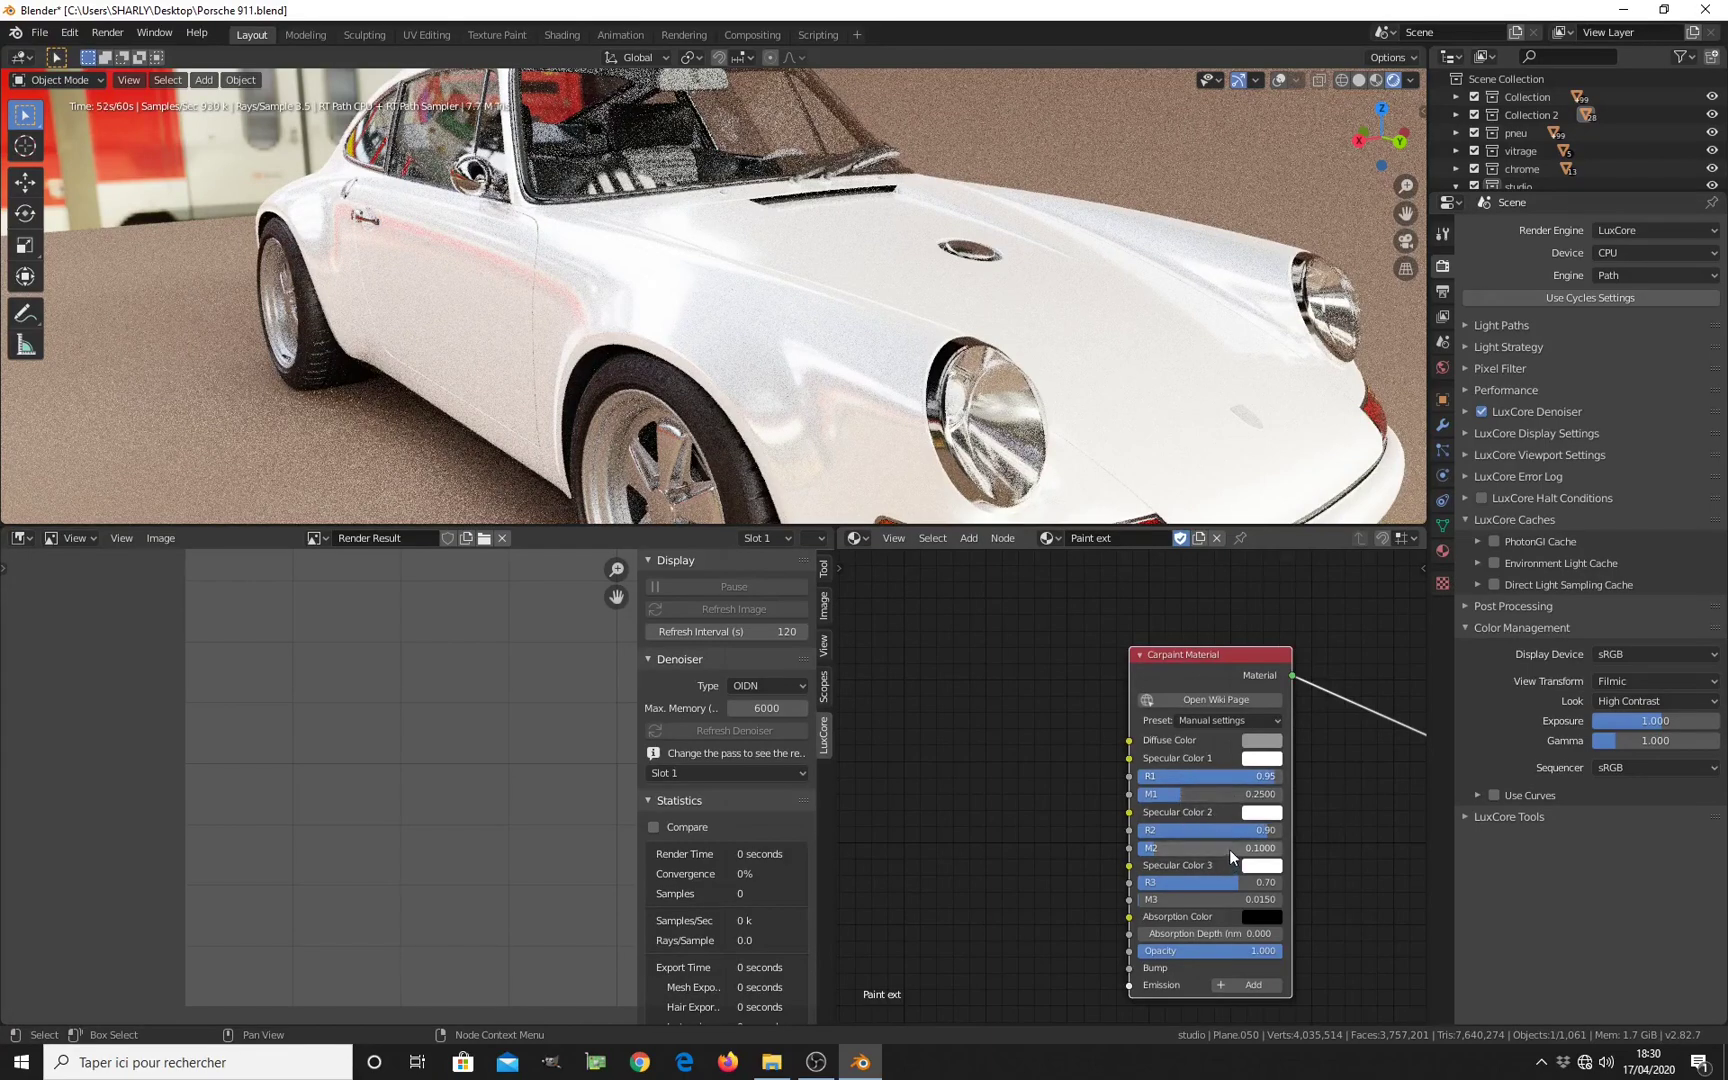
{"action": "middle_click_drag", "start_coordinate": [1181, 861], "coordinate": [1245, 863]}
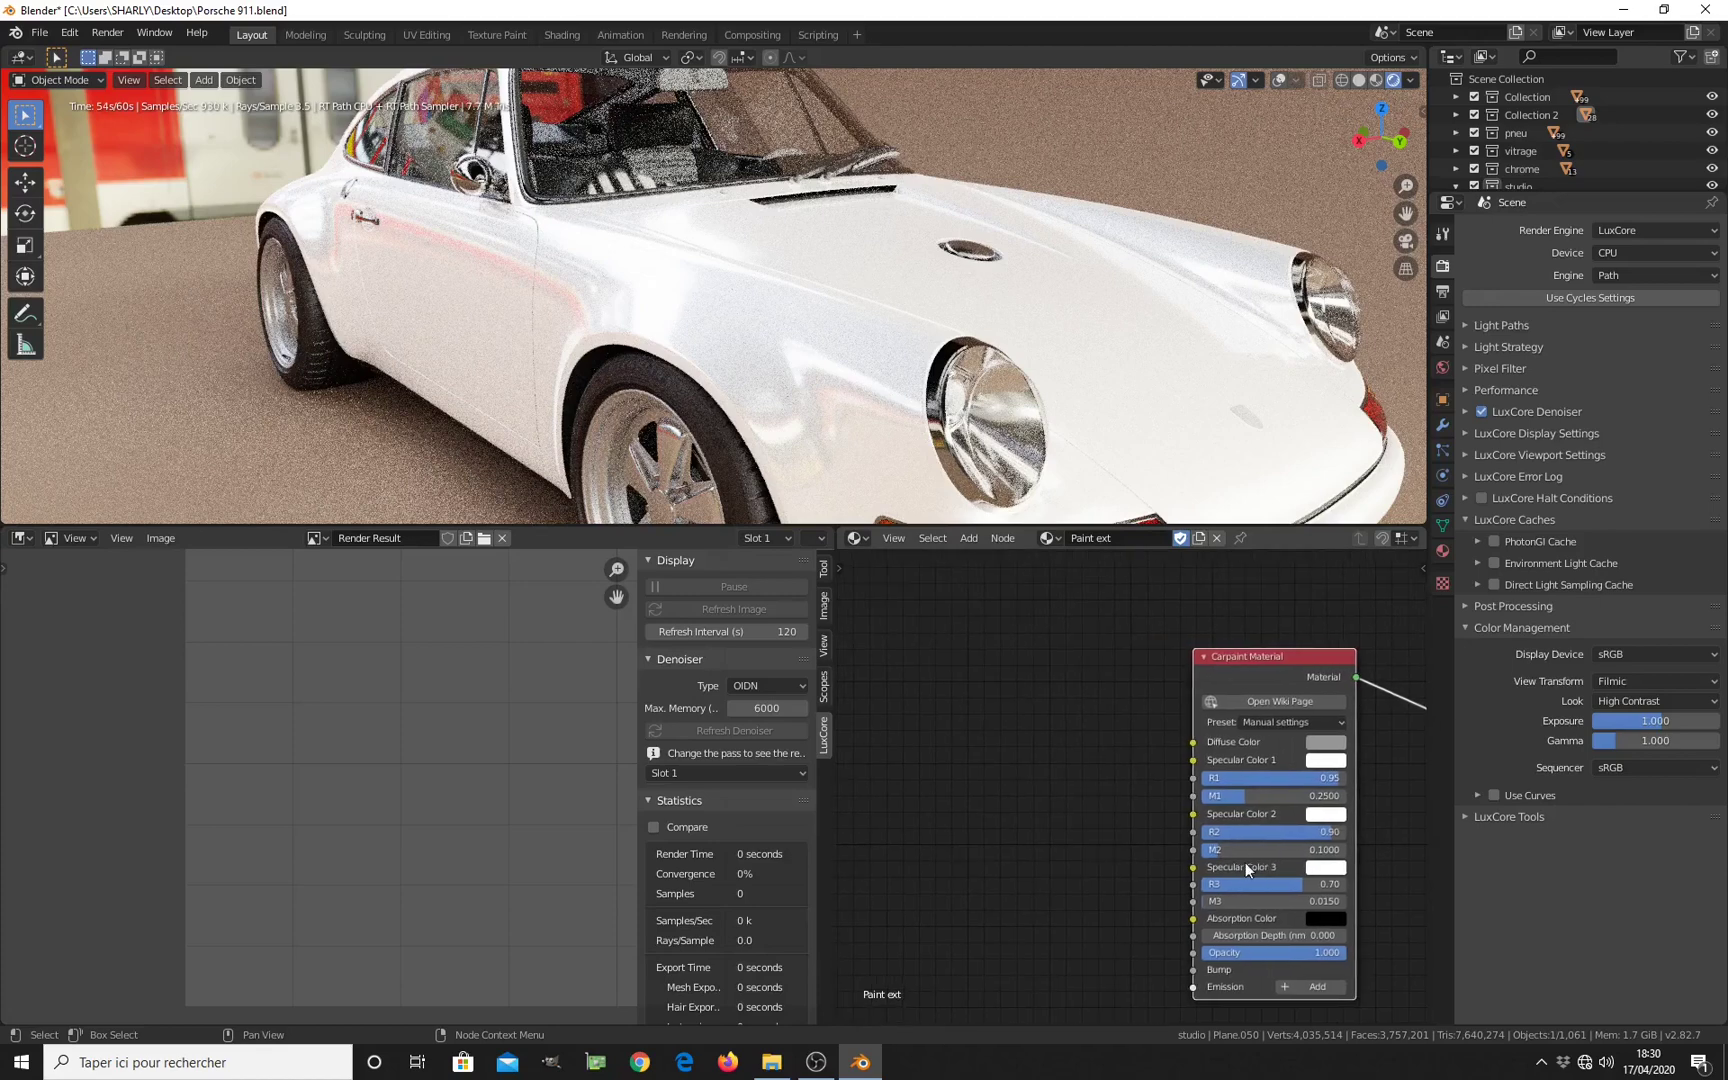
{"action": "key", "text": "shift+a"}
{"action": "mouse_move", "coordinate": [999, 767]}
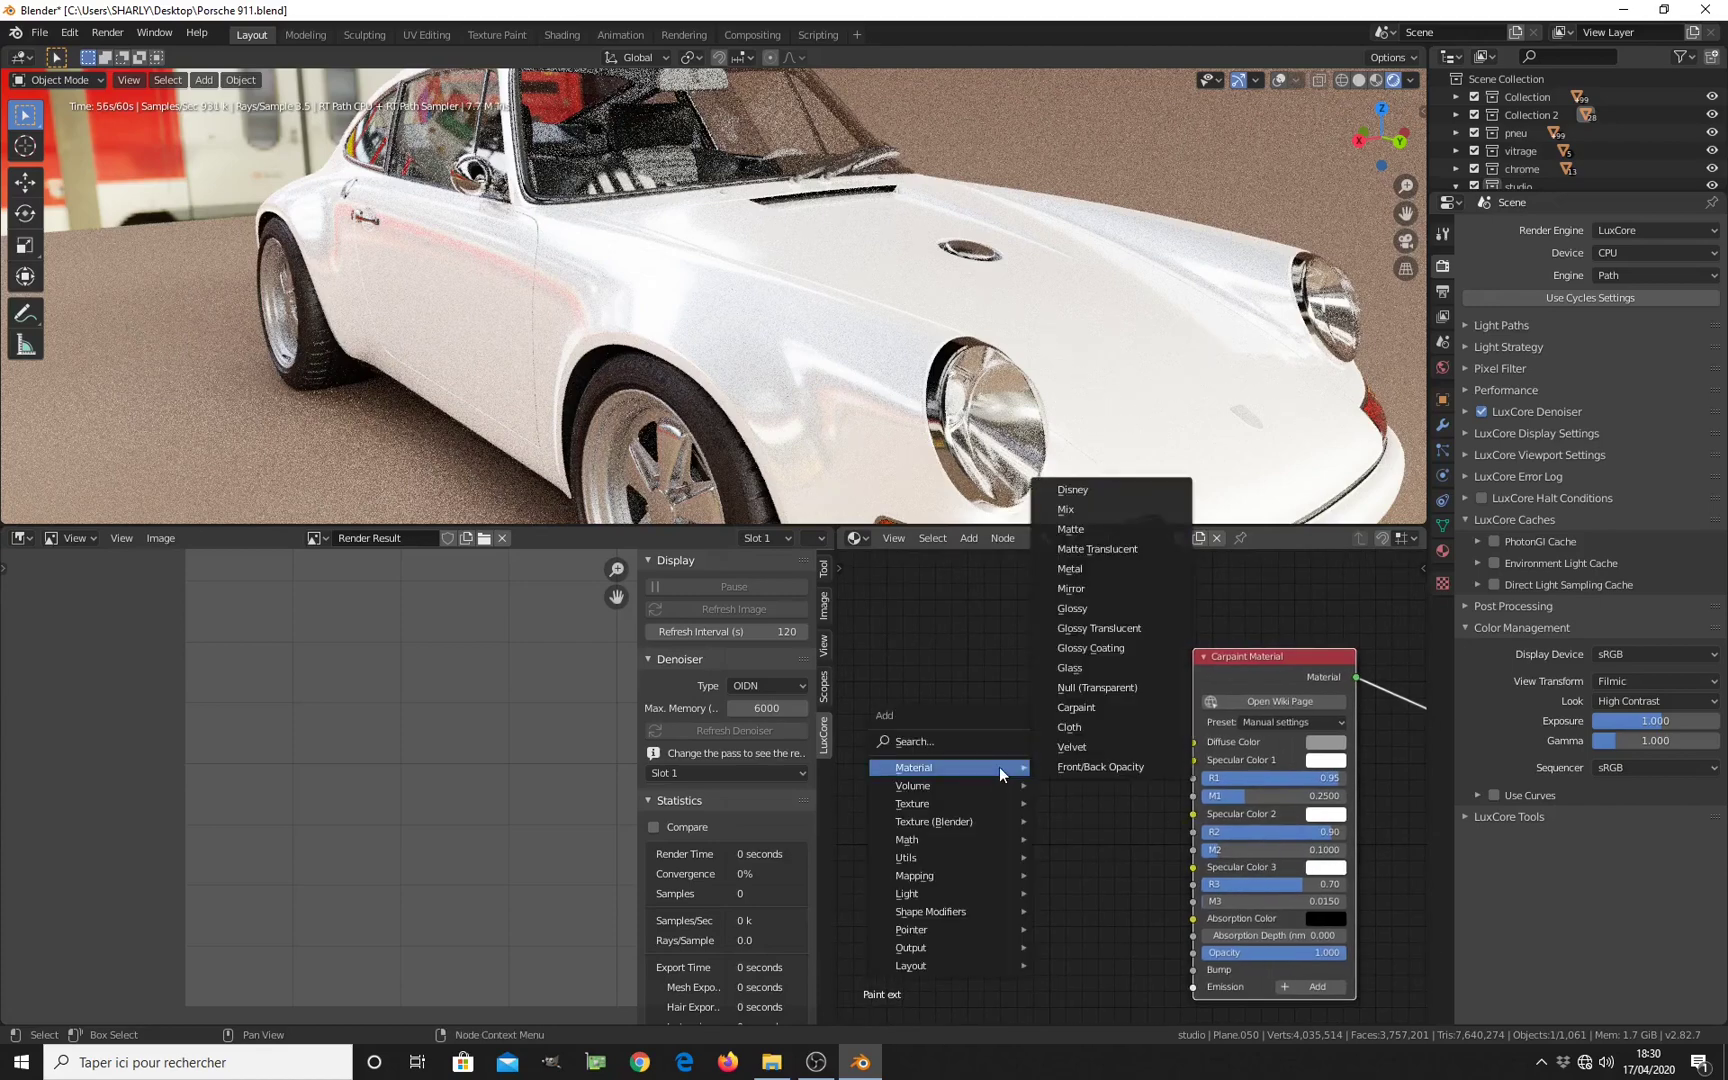
{"action": "mouse_move", "coordinate": [950, 857]}
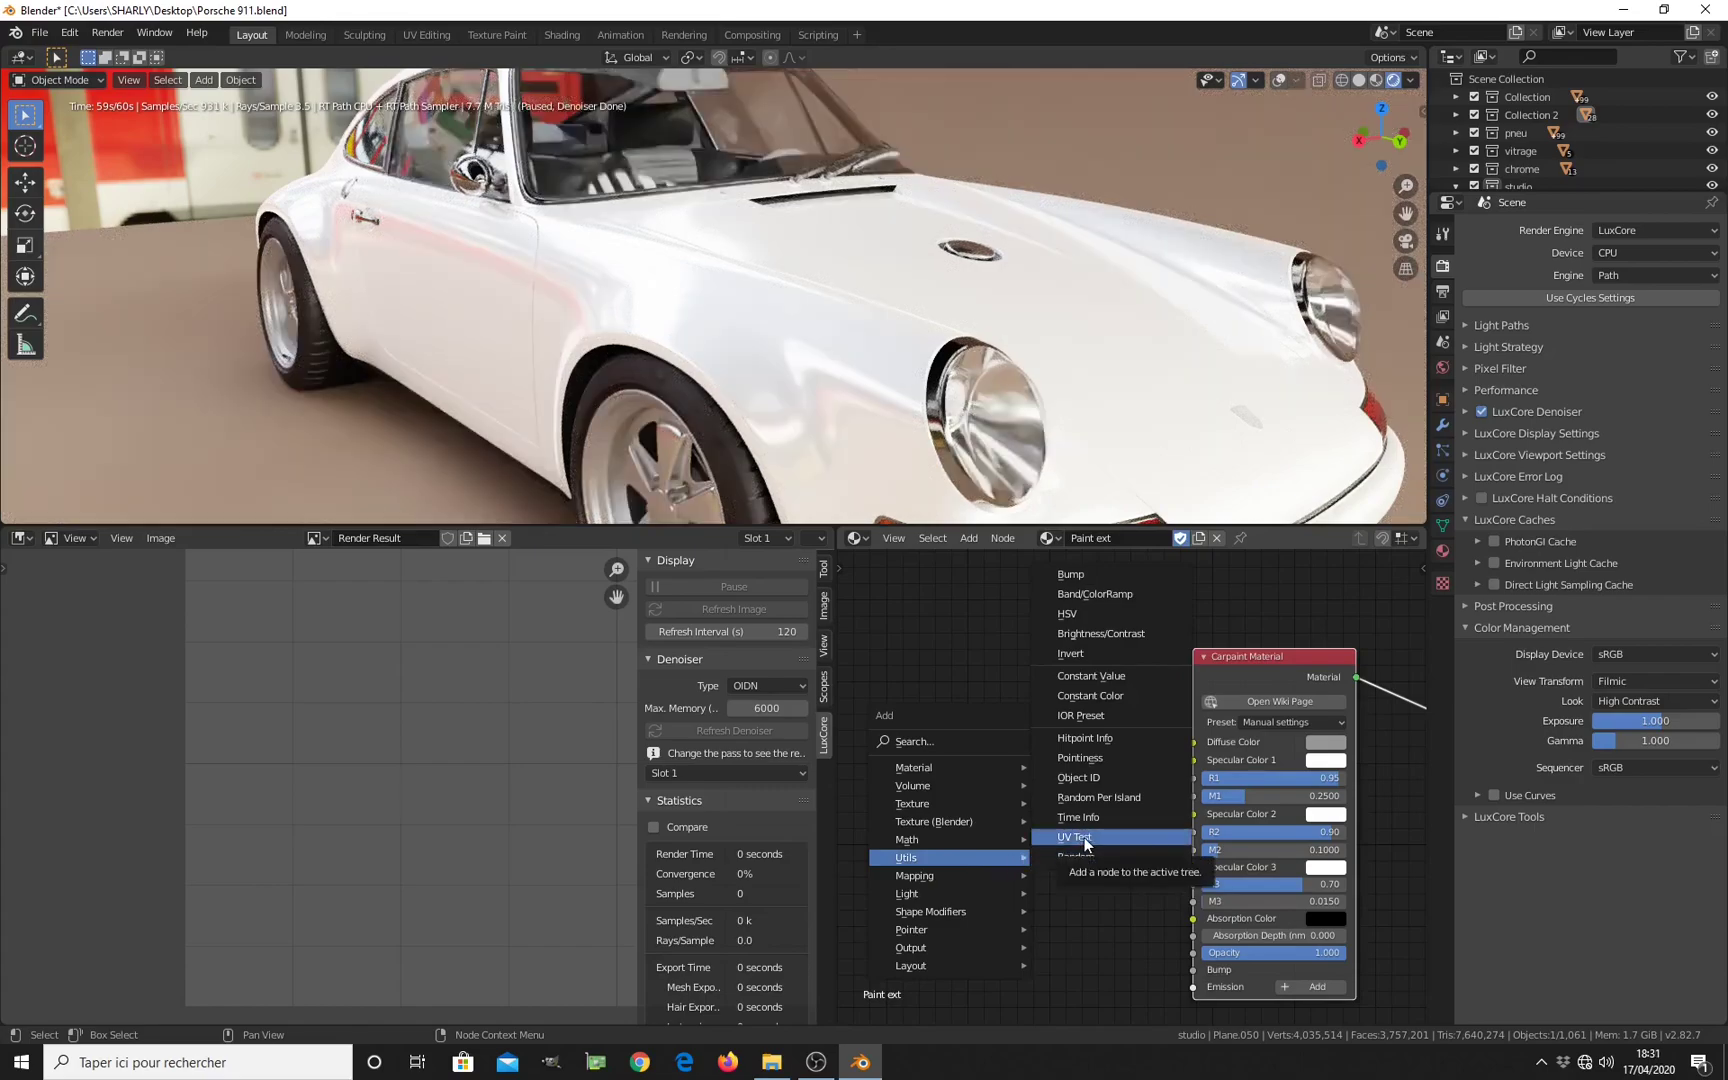
{"action": "left_click", "coordinate": [1110, 693]}
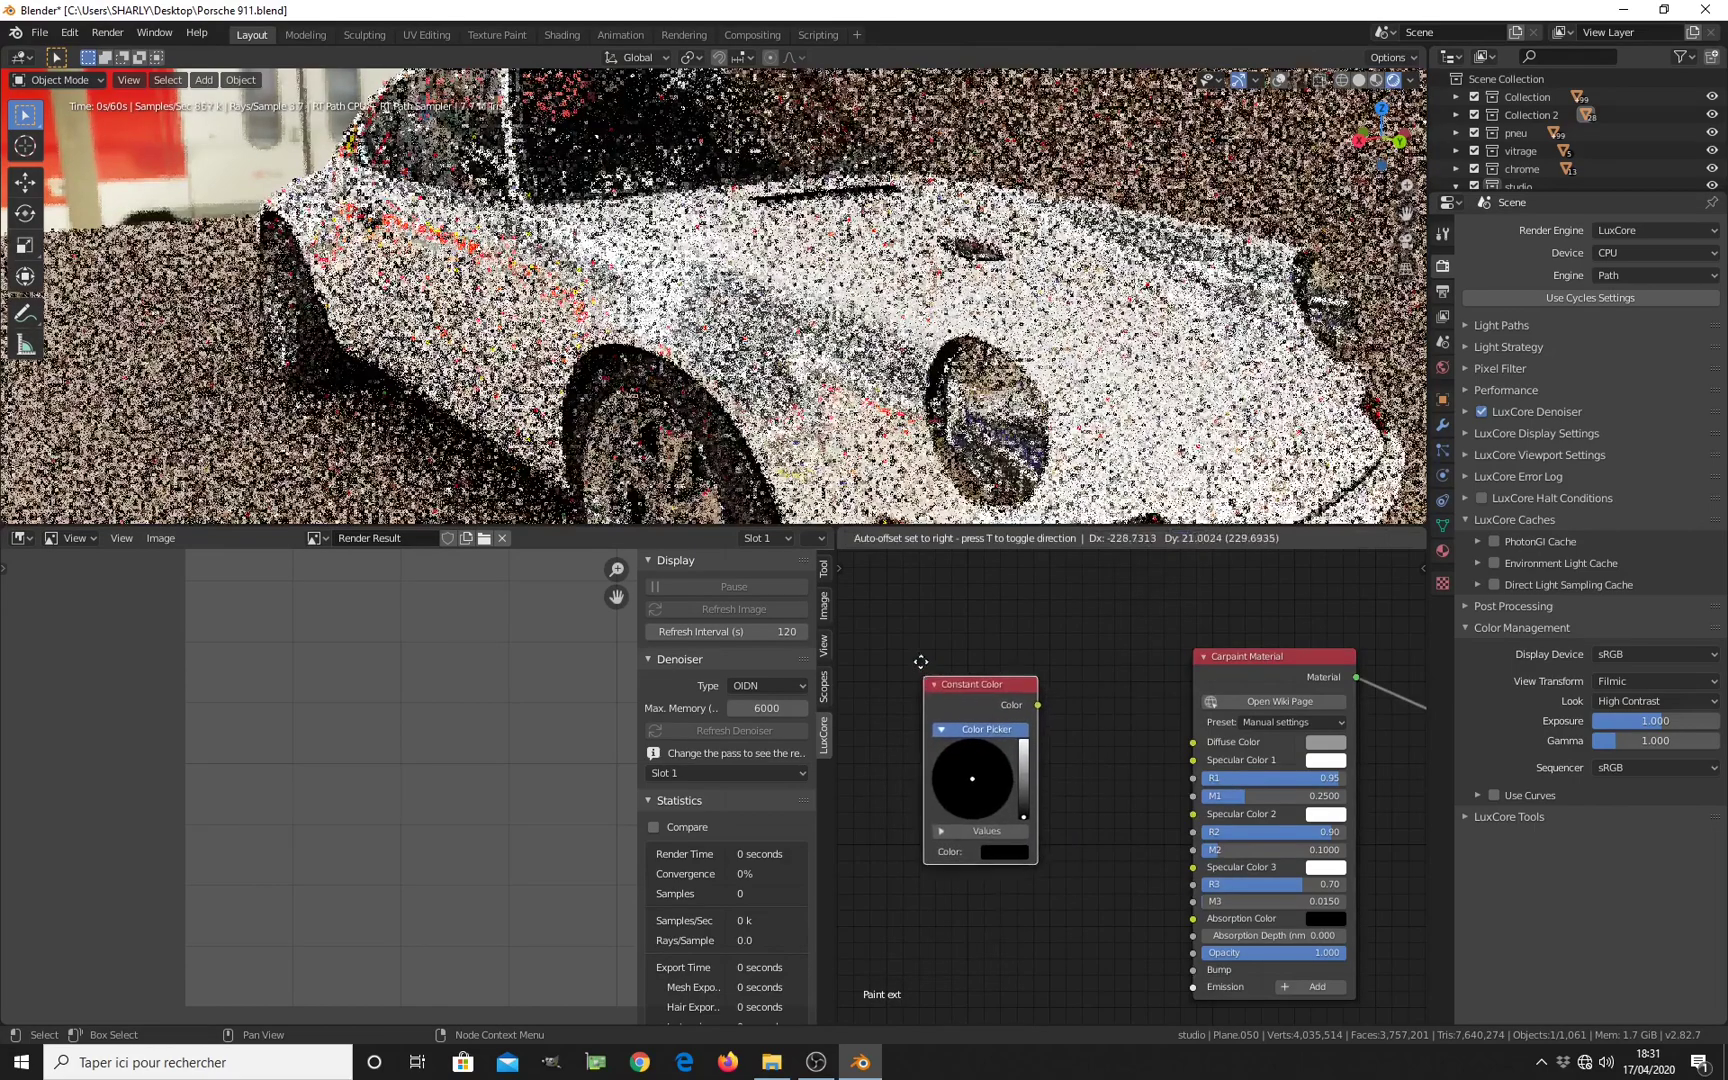
{"action": "left_click_drag", "start_coordinate": [1034, 681], "coordinate": [1193, 742]}
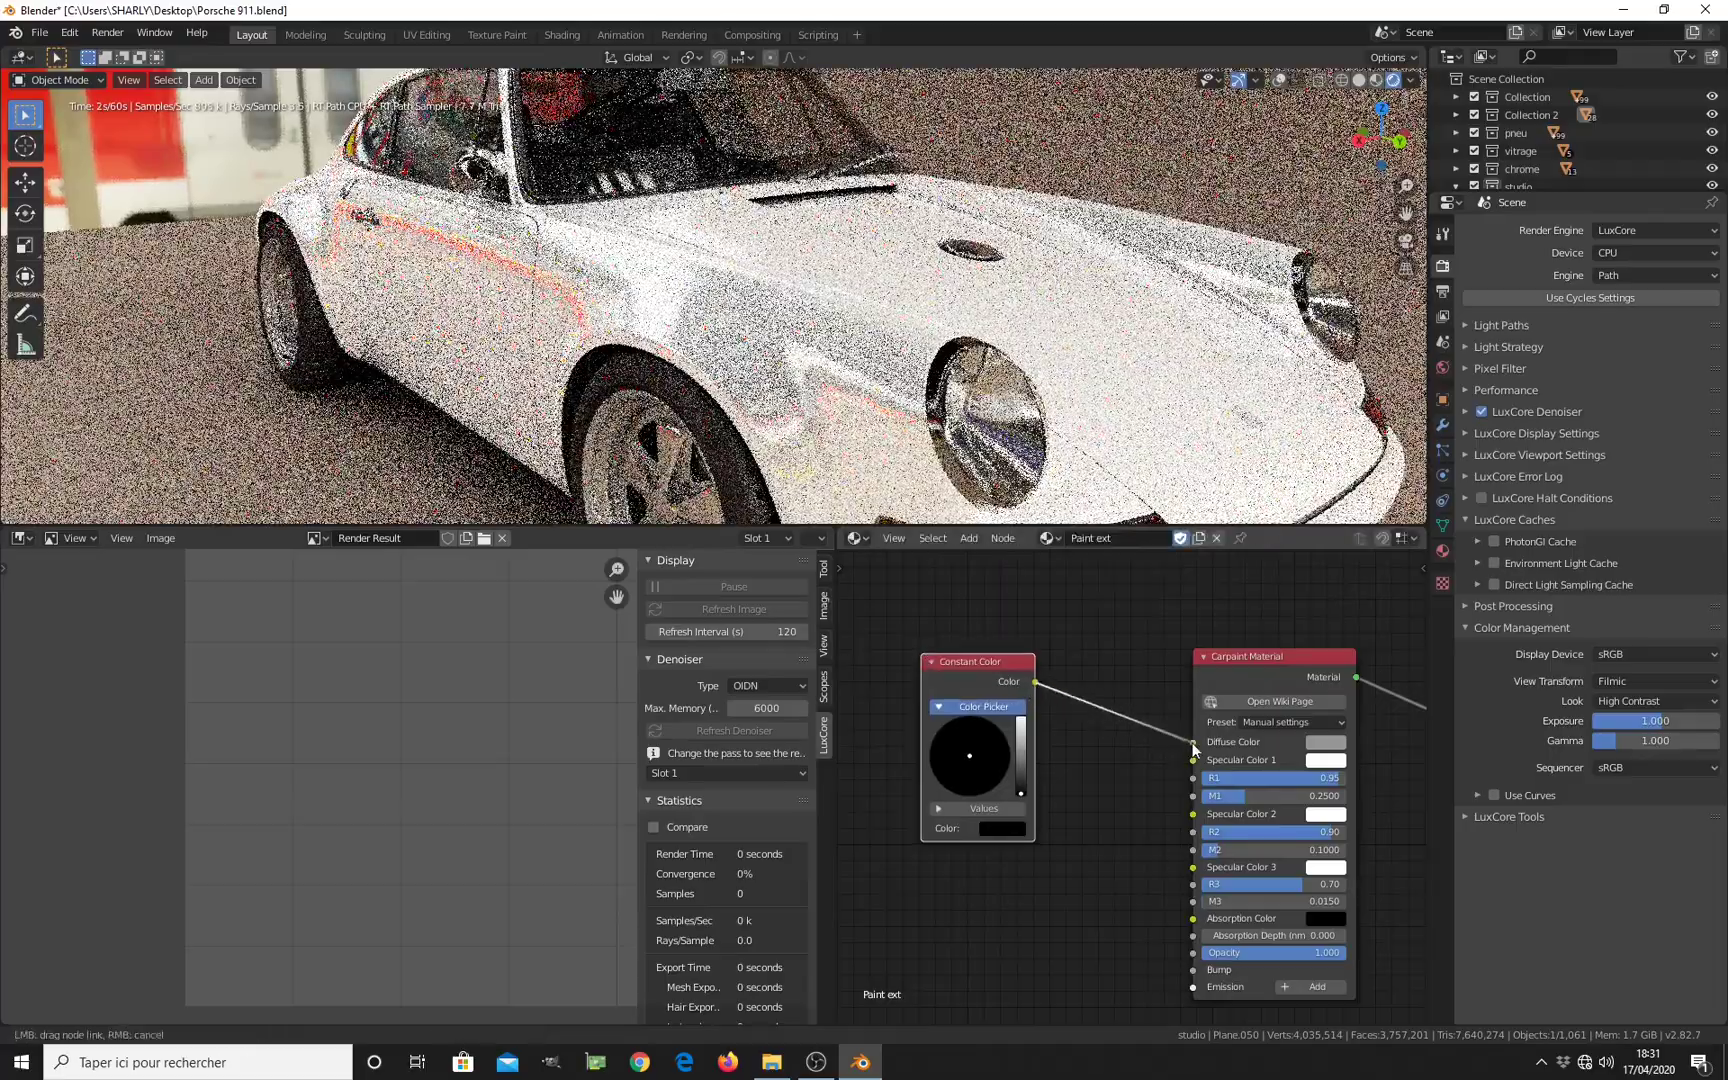
{"action": "left_click_drag", "start_coordinate": [1037, 684], "coordinate": [1193, 760]}
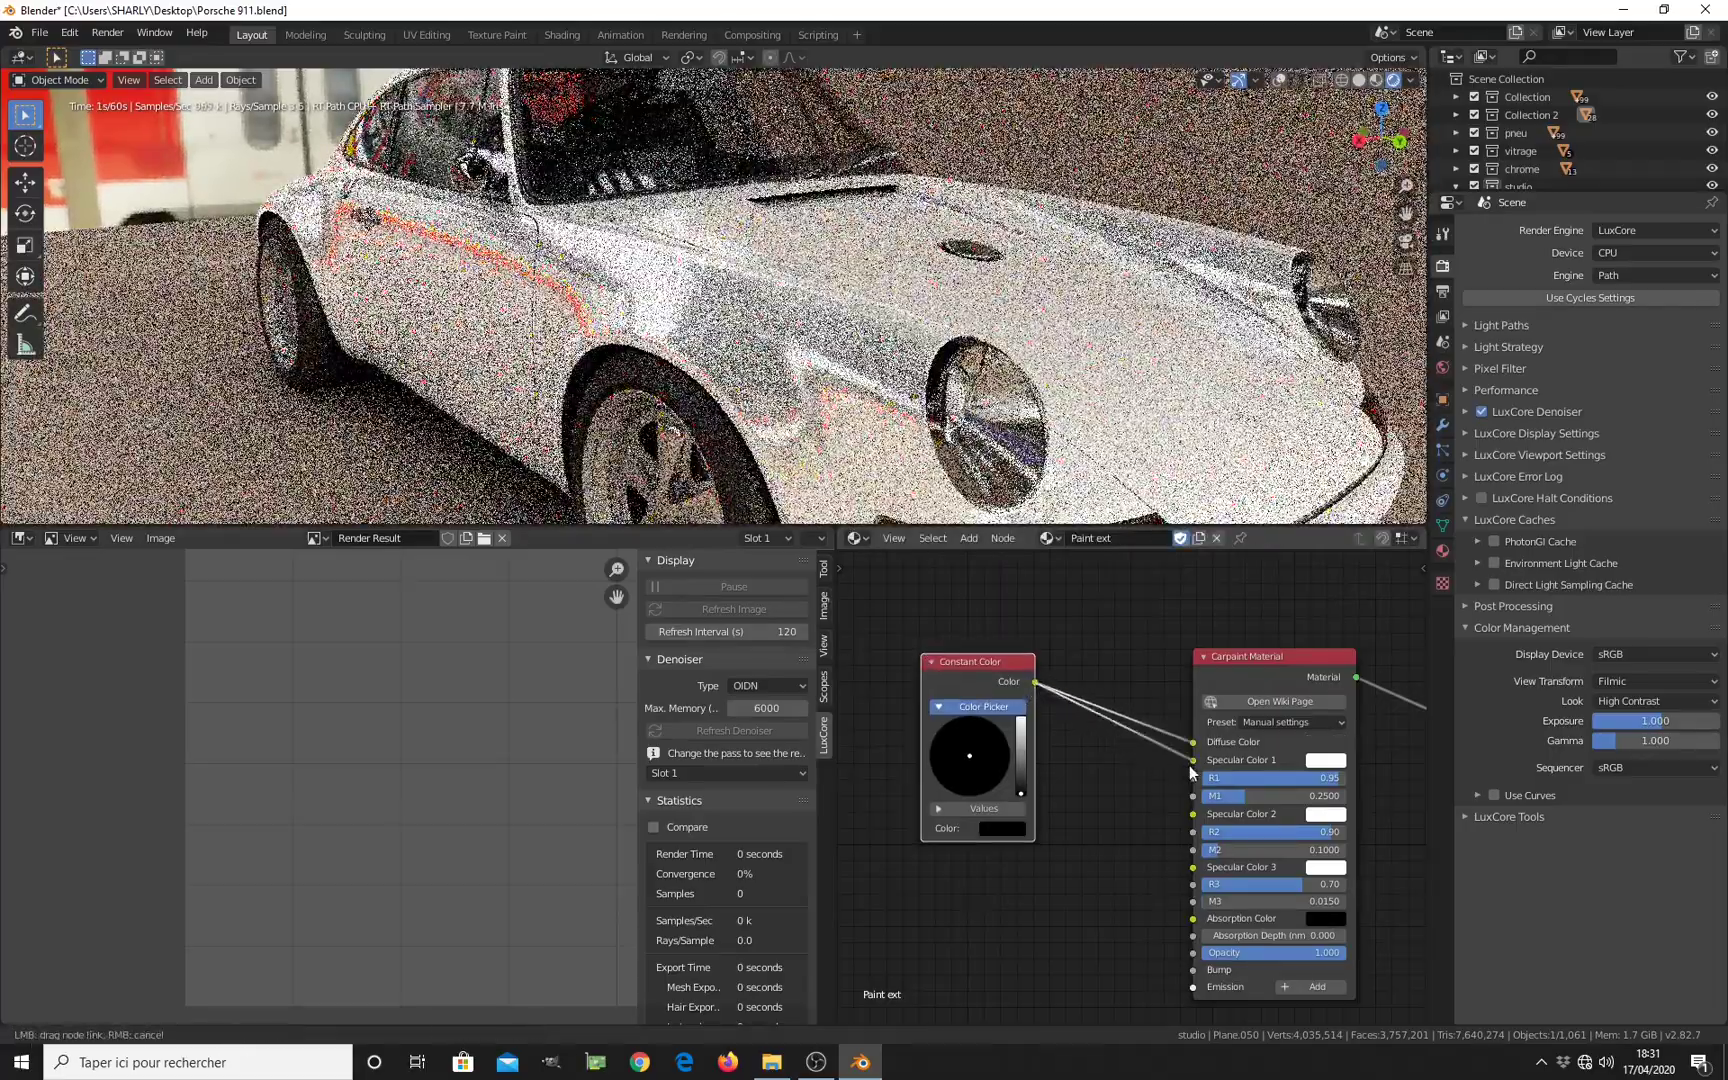
Step: Set the Constant Color node to a bright, saturated yellow and collapse the node
{"action": "middle_click_drag", "start_coordinate": [1058, 805], "coordinate": [1084, 768]}
{"action": "scroll", "coordinate": [998, 748], "scroll_direction": "up", "scroll_amount": 4}
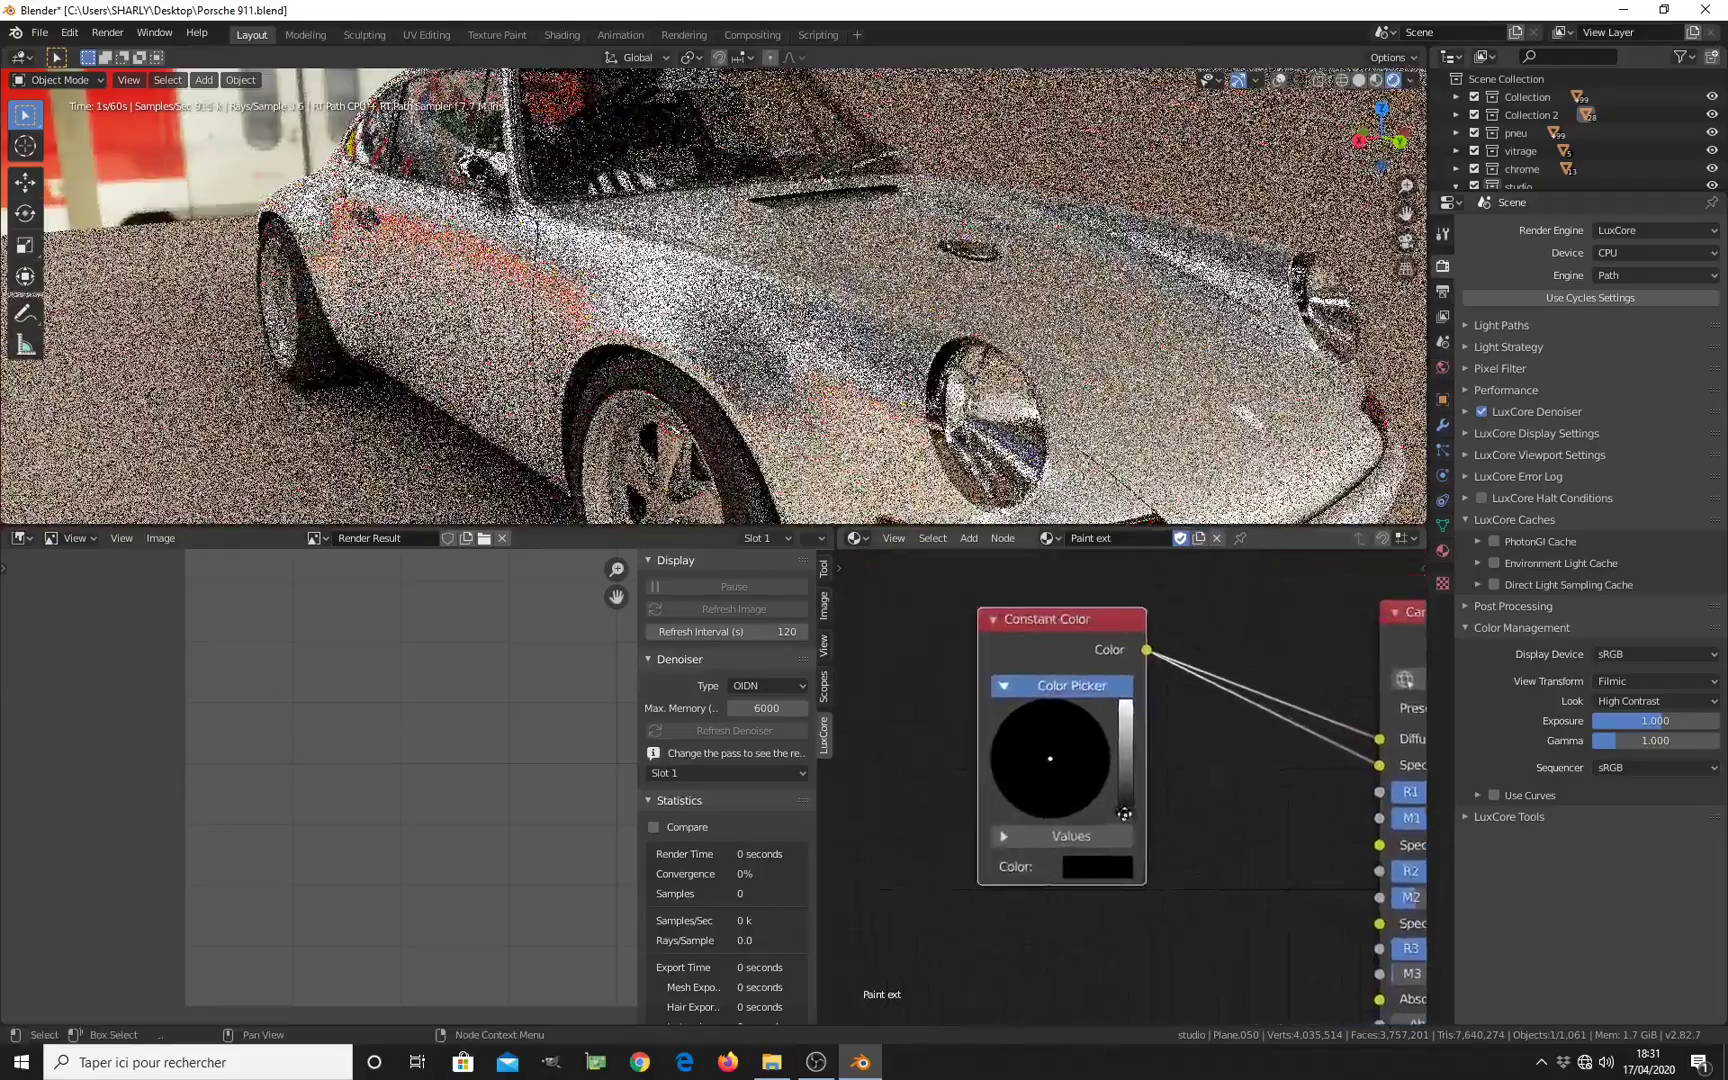
{"action": "left_click_drag", "start_coordinate": [1120, 818], "coordinate": [1123, 692]}
{"action": "left_click_drag", "start_coordinate": [1017, 768], "coordinate": [955, 799]}
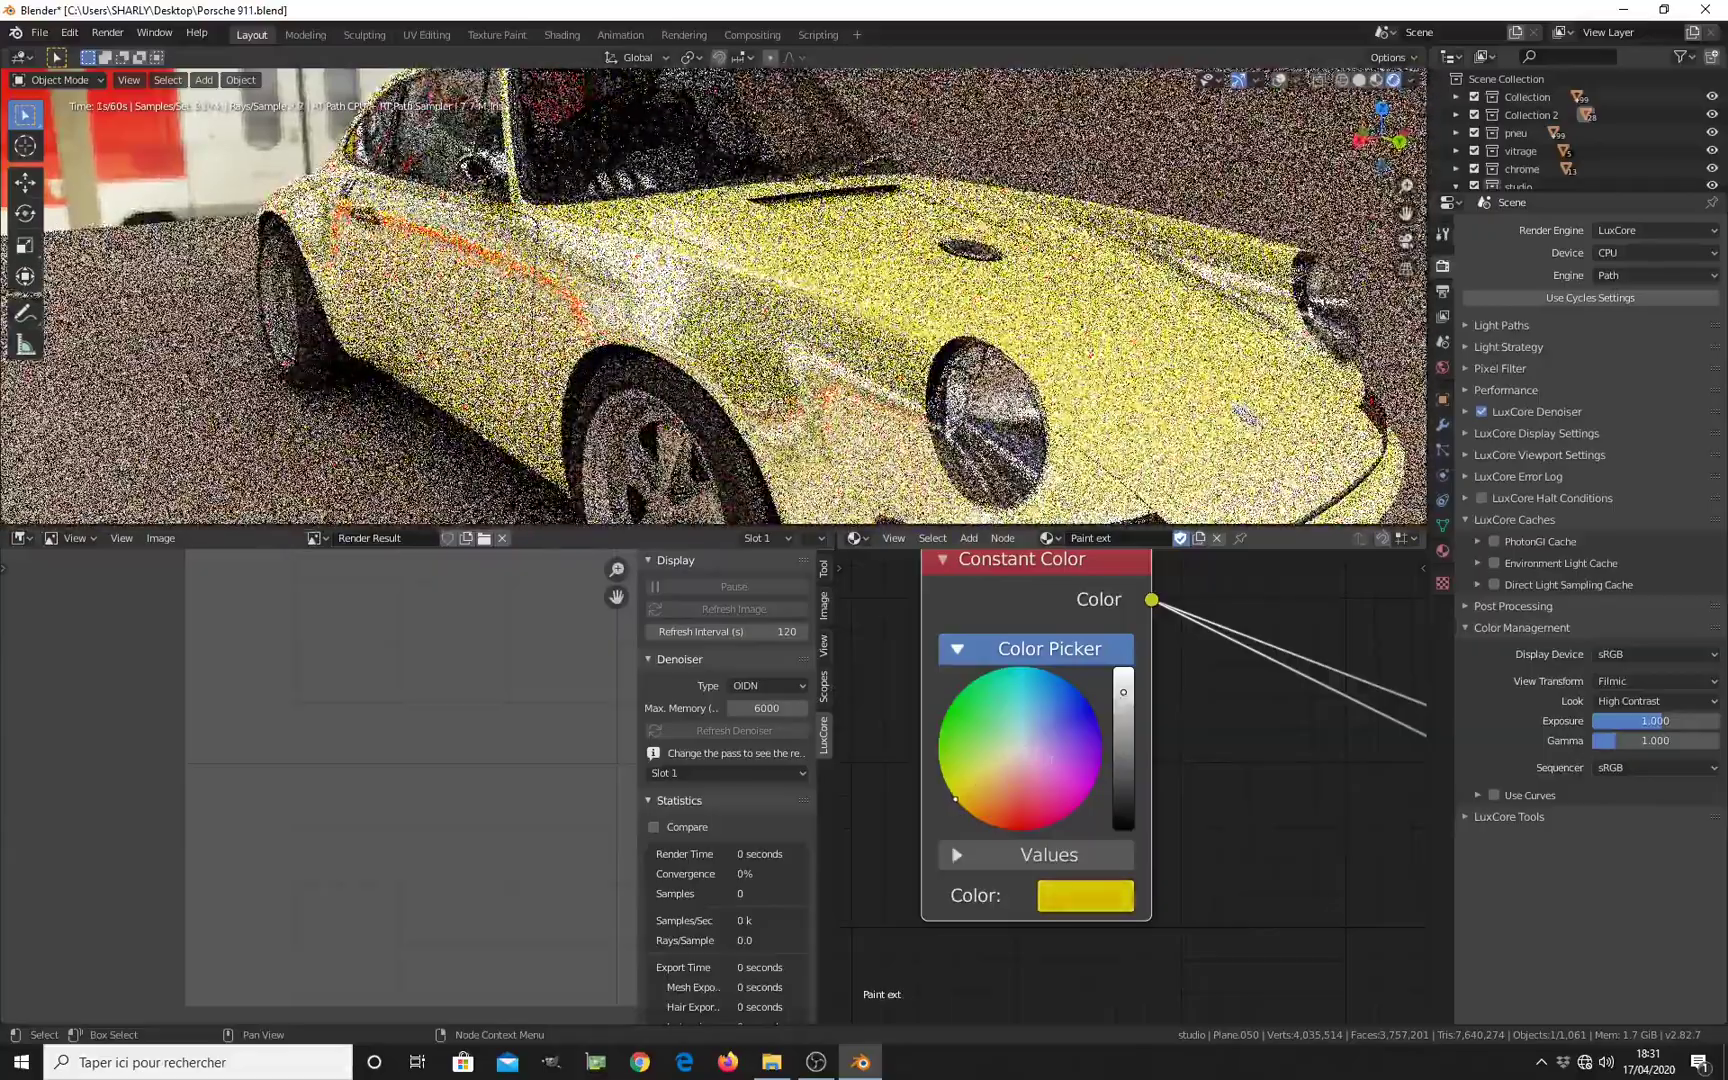
{"action": "scroll", "coordinate": [1300, 900], "scroll_direction": "down", "scroll_amount": 2}
{"action": "middle_click_drag", "start_coordinate": [1293, 898], "coordinate": [1263, 874]}
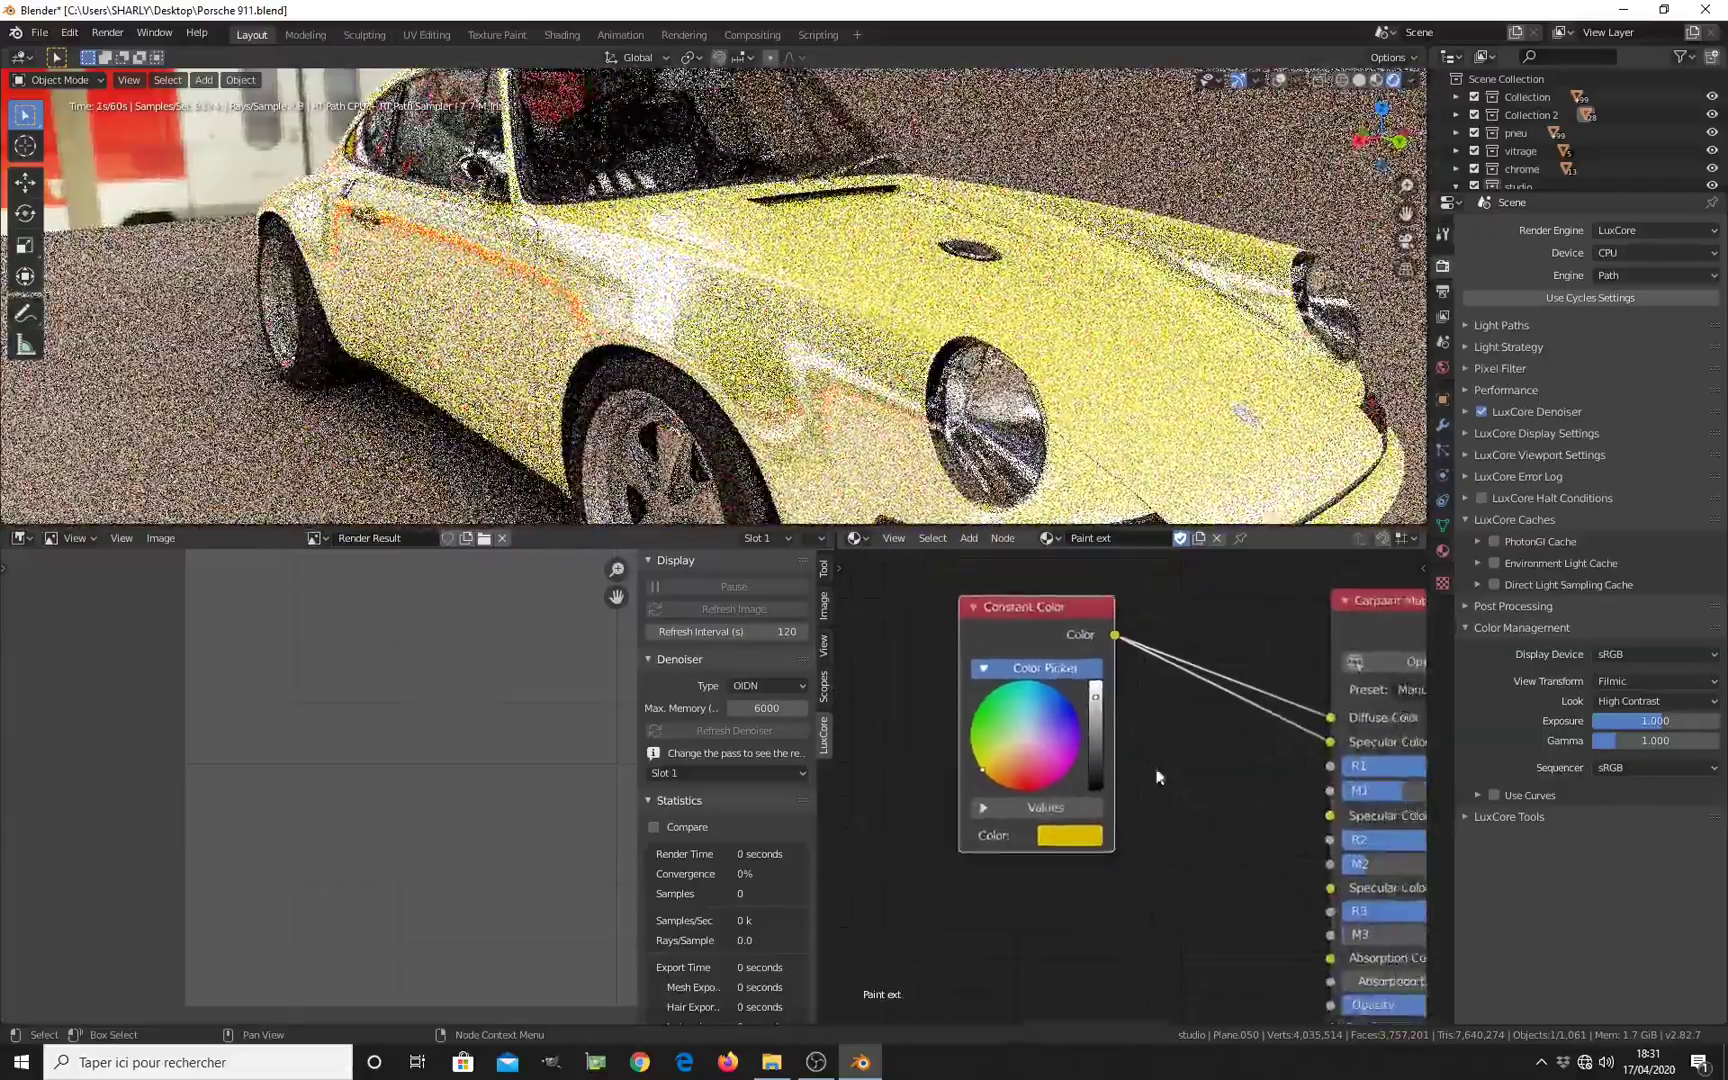
{"action": "left_click", "coordinate": [967, 608]}
Step: Set the Carpaint Material's R1 to 1.00 and M1 to 0.2000
{"action": "scroll", "coordinate": [1022, 690], "scroll_direction": "down", "scroll_amount": 1}
{"action": "middle_click_drag", "start_coordinate": [1088, 720], "coordinate": [968, 686]}
{"action": "middle_click_drag", "start_coordinate": [1106, 783], "coordinate": [1107, 760]}
{"action": "scroll", "coordinate": [1110, 760], "scroll_direction": "up", "scroll_amount": 3}
{"action": "scroll", "coordinate": [1110, 760], "scroll_direction": "up", "scroll_amount": 1}
{"action": "middle_click_drag", "start_coordinate": [1353, 749], "coordinate": [1251, 763]}
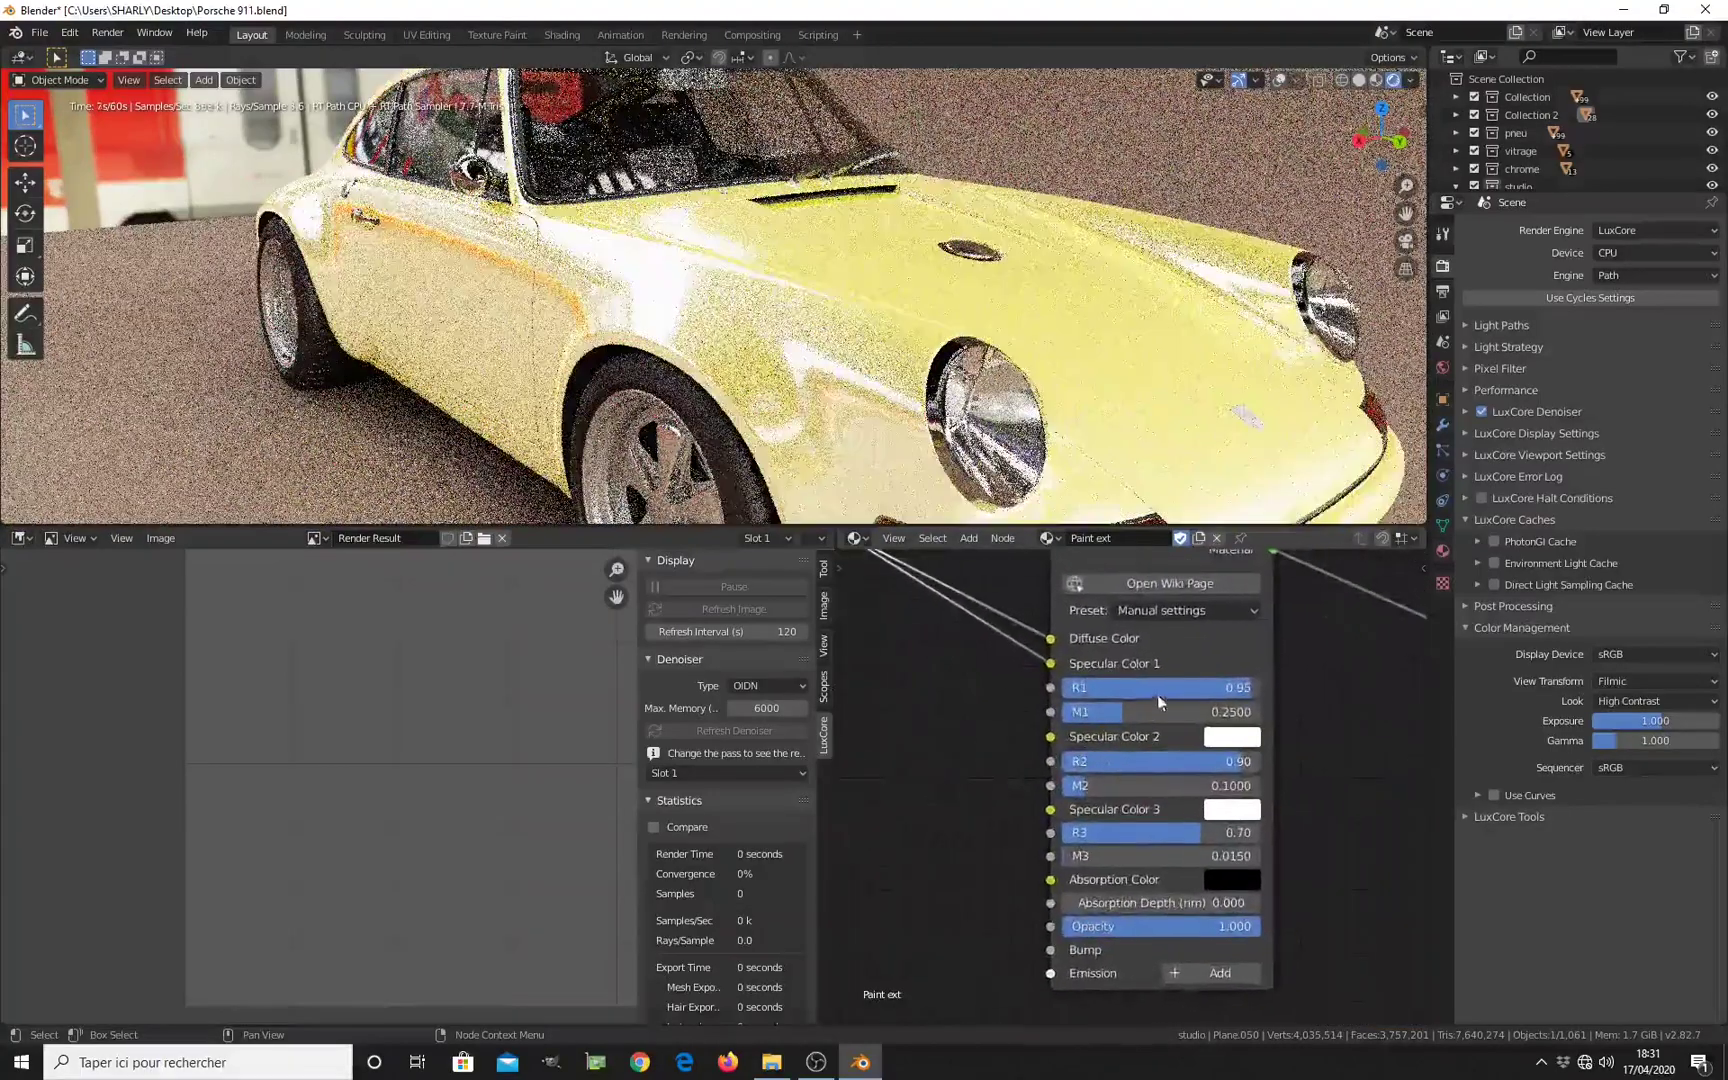
{"action": "left_click_drag", "start_coordinate": [1156, 693], "coordinate": [1259, 690]}
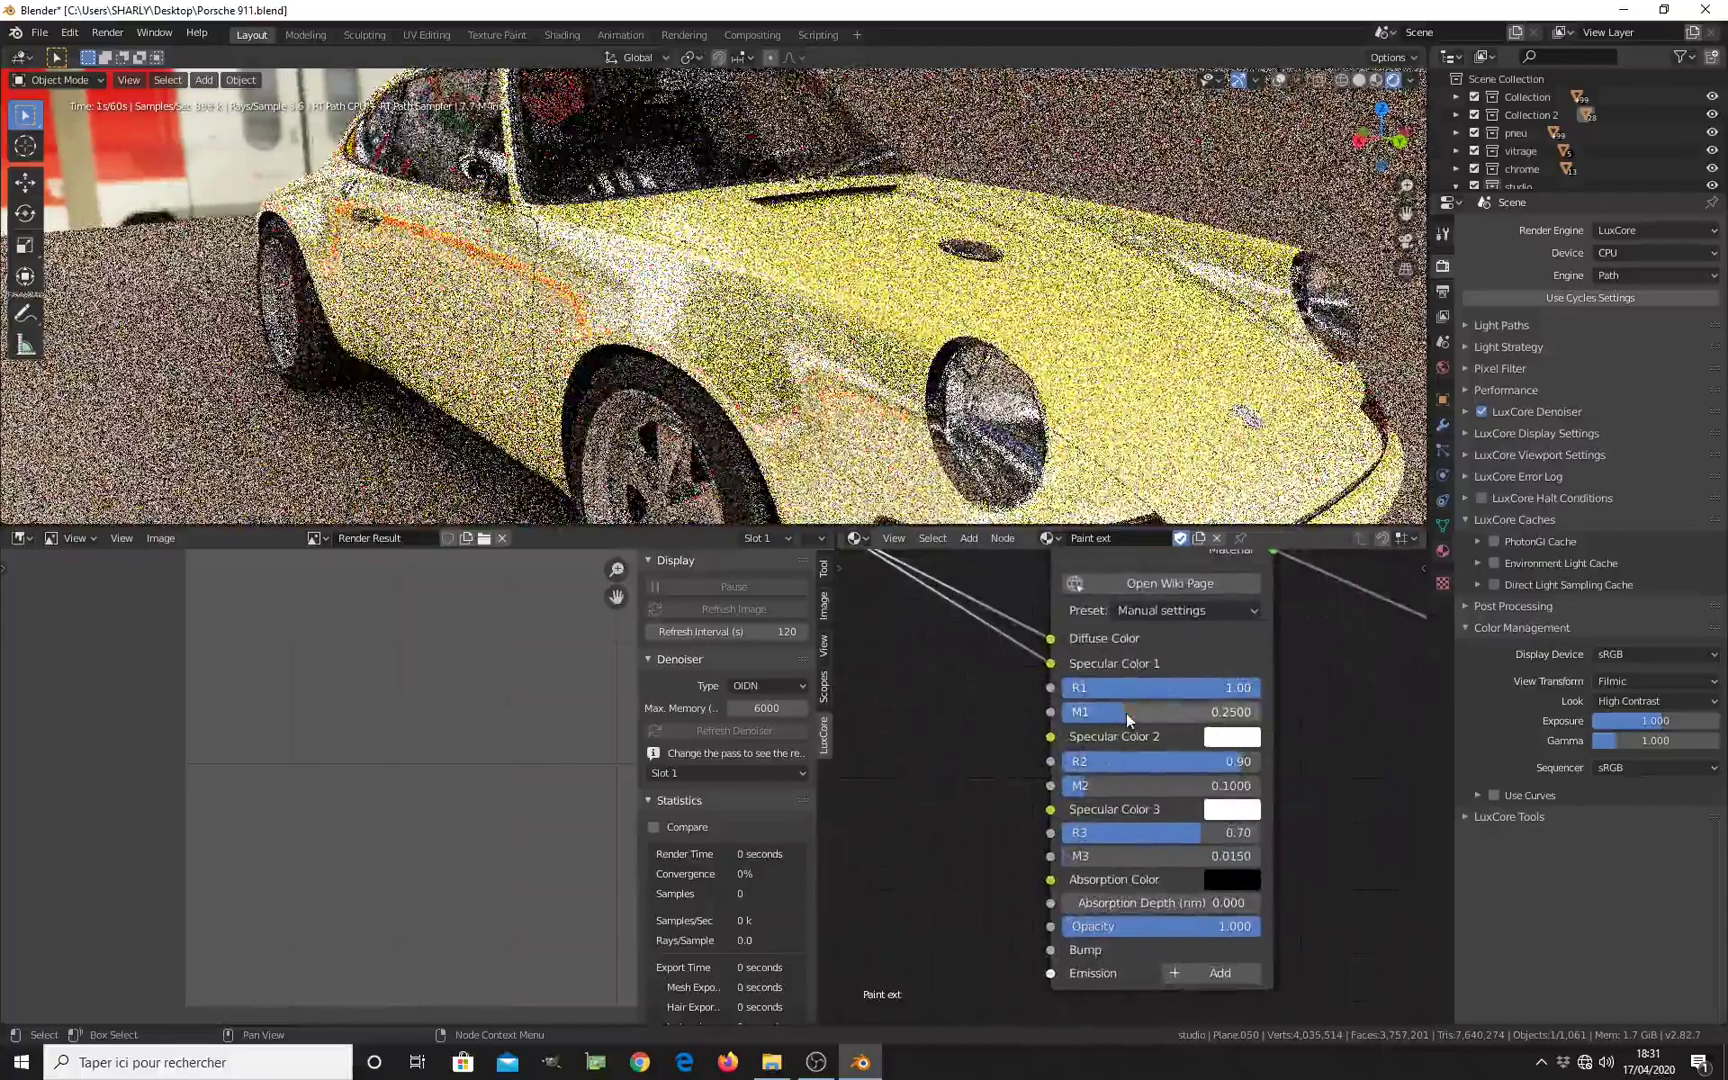
{"action": "mouse_move", "coordinate": [1127, 713]}
{"action": "left_mouse_down"}
{"action": "mouse_move", "coordinate": [1090, 713]}
{"action": "mouse_move", "coordinate": [1110, 713]}
{"action": "left_mouse_up"}
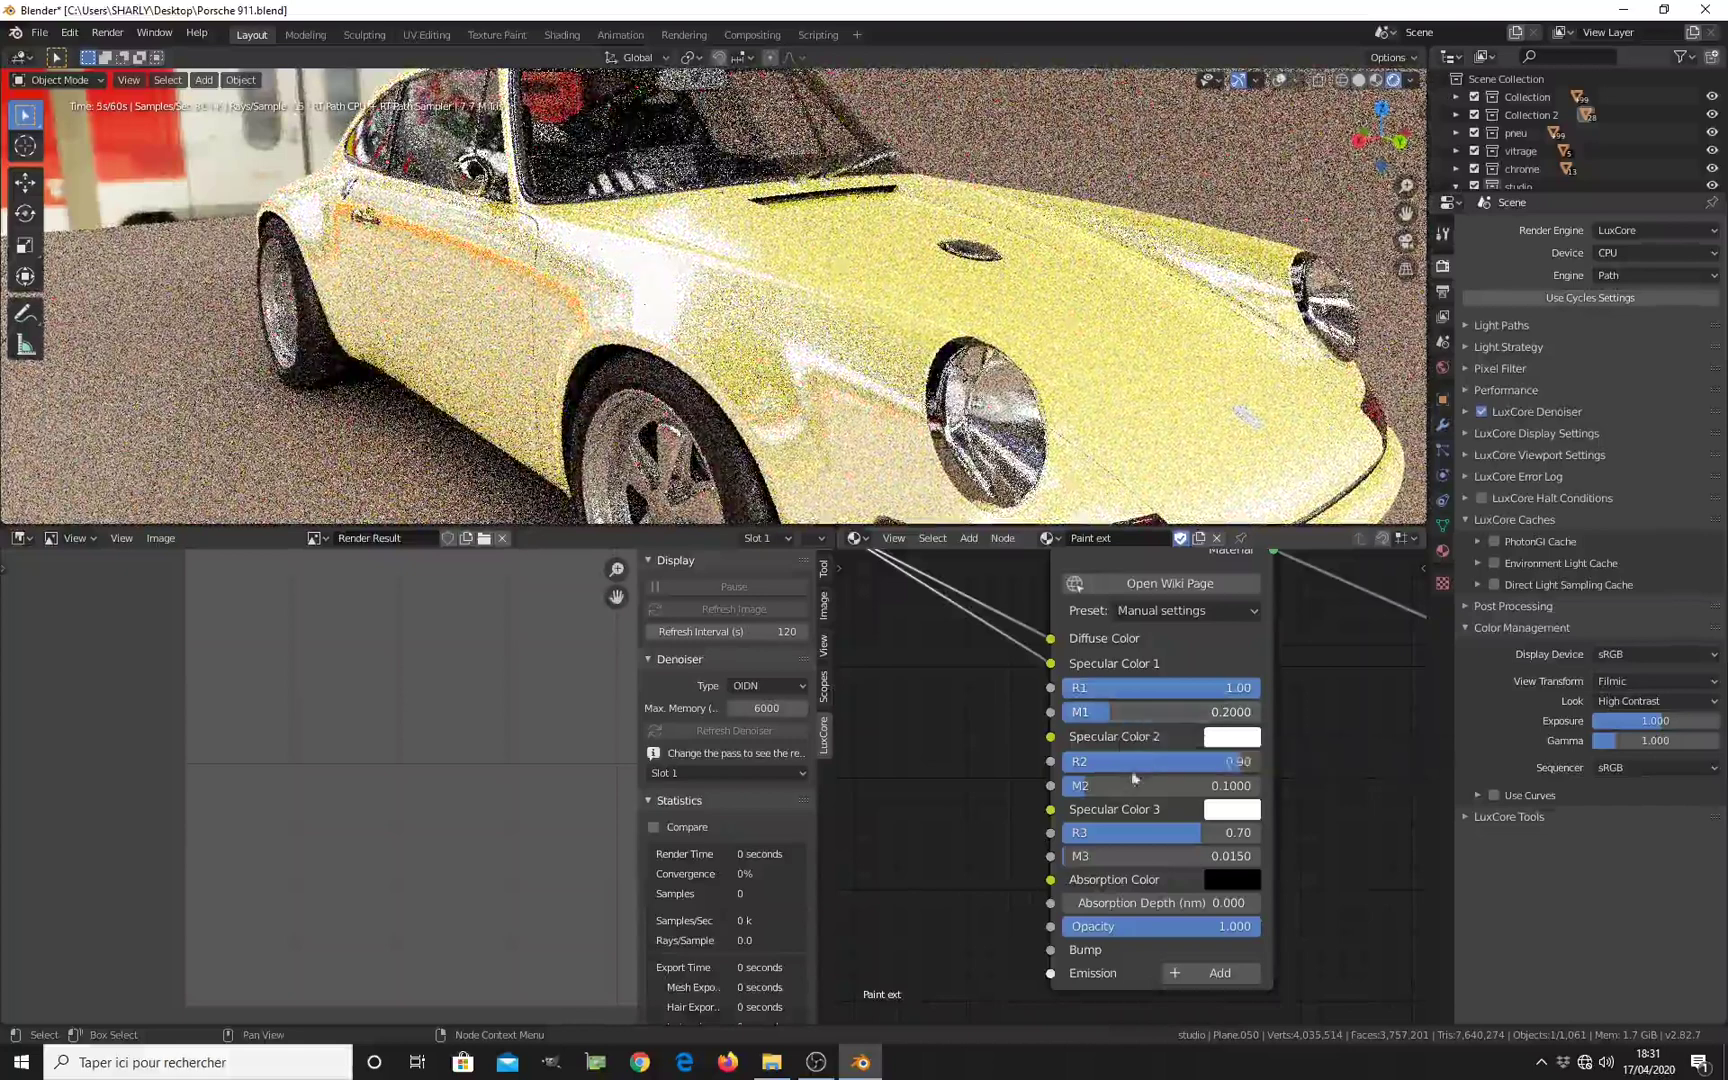
Step: Set the Carpaint Material's R3 to 0
{"action": "scroll", "coordinate": [1000, 825], "scroll_direction": "down", "scroll_amount": 1}
{"action": "middle_click_drag", "start_coordinate": [965, 799], "coordinate": [1121, 793]}
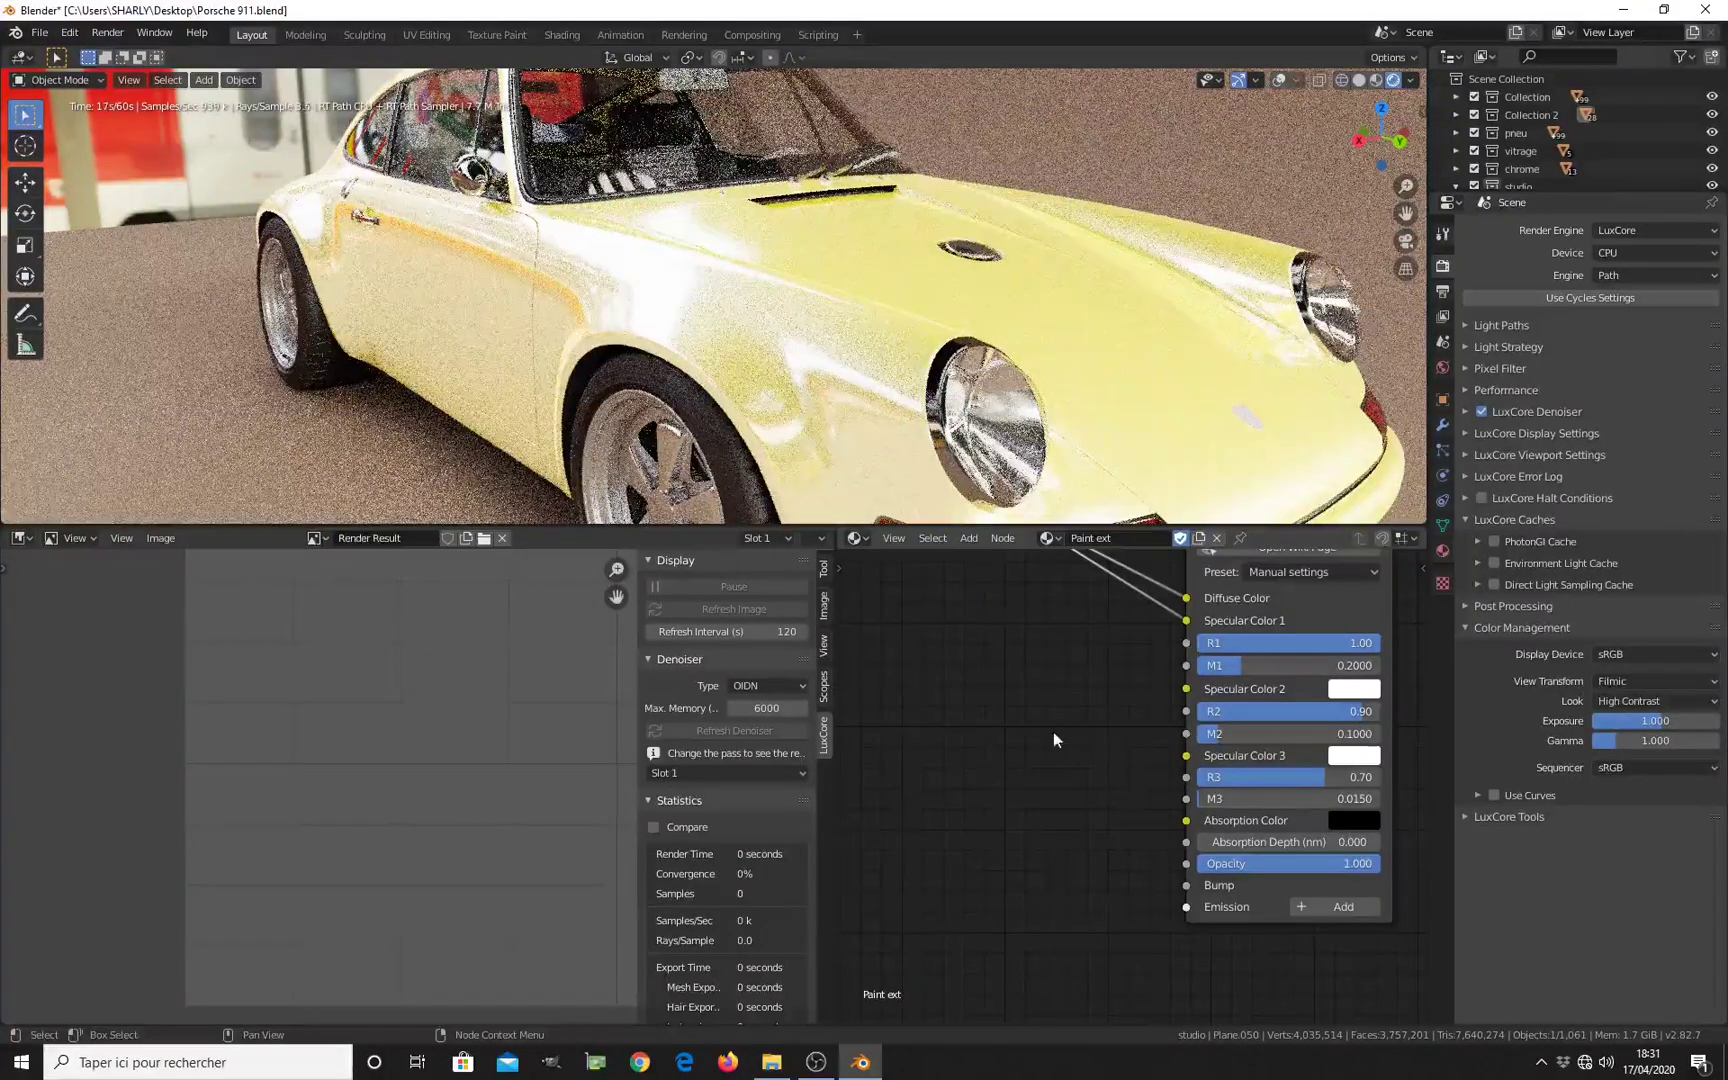
{"action": "middle_click_drag", "start_coordinate": [1072, 771], "coordinate": [1040, 784]}
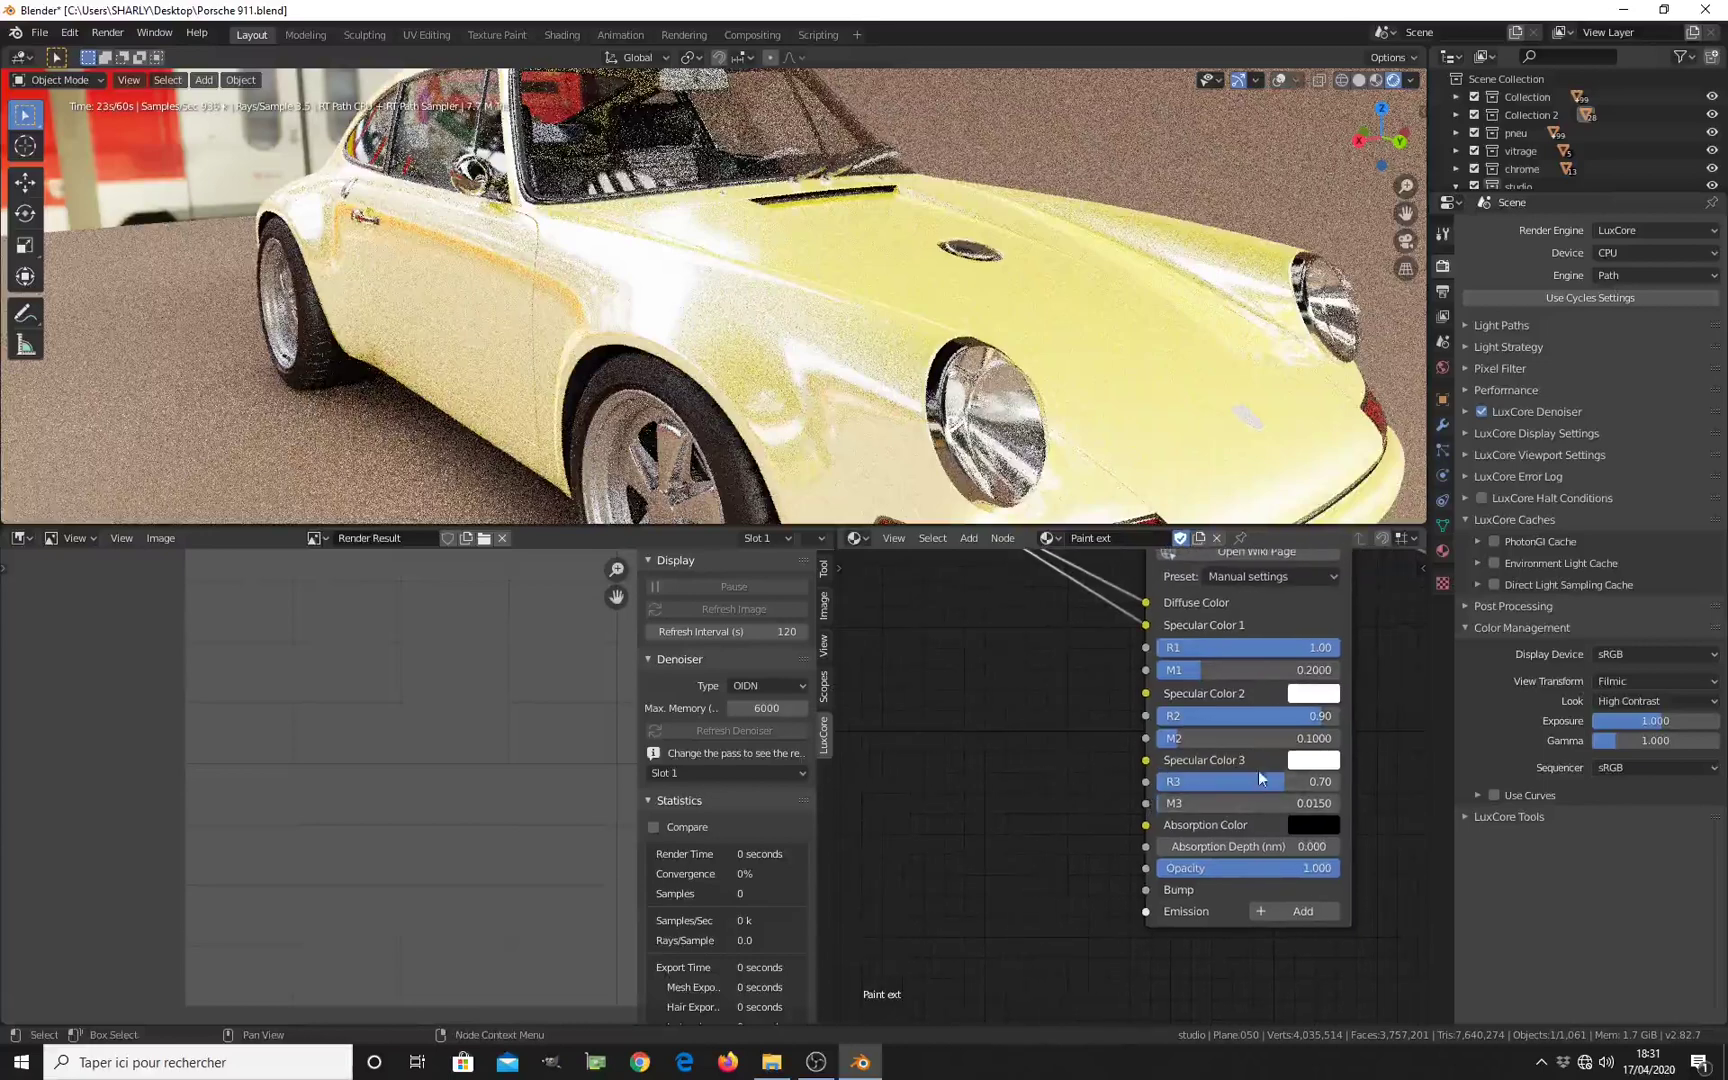
{"action": "left_click_drag", "start_coordinate": [1283, 782], "coordinate": [1153, 782]}
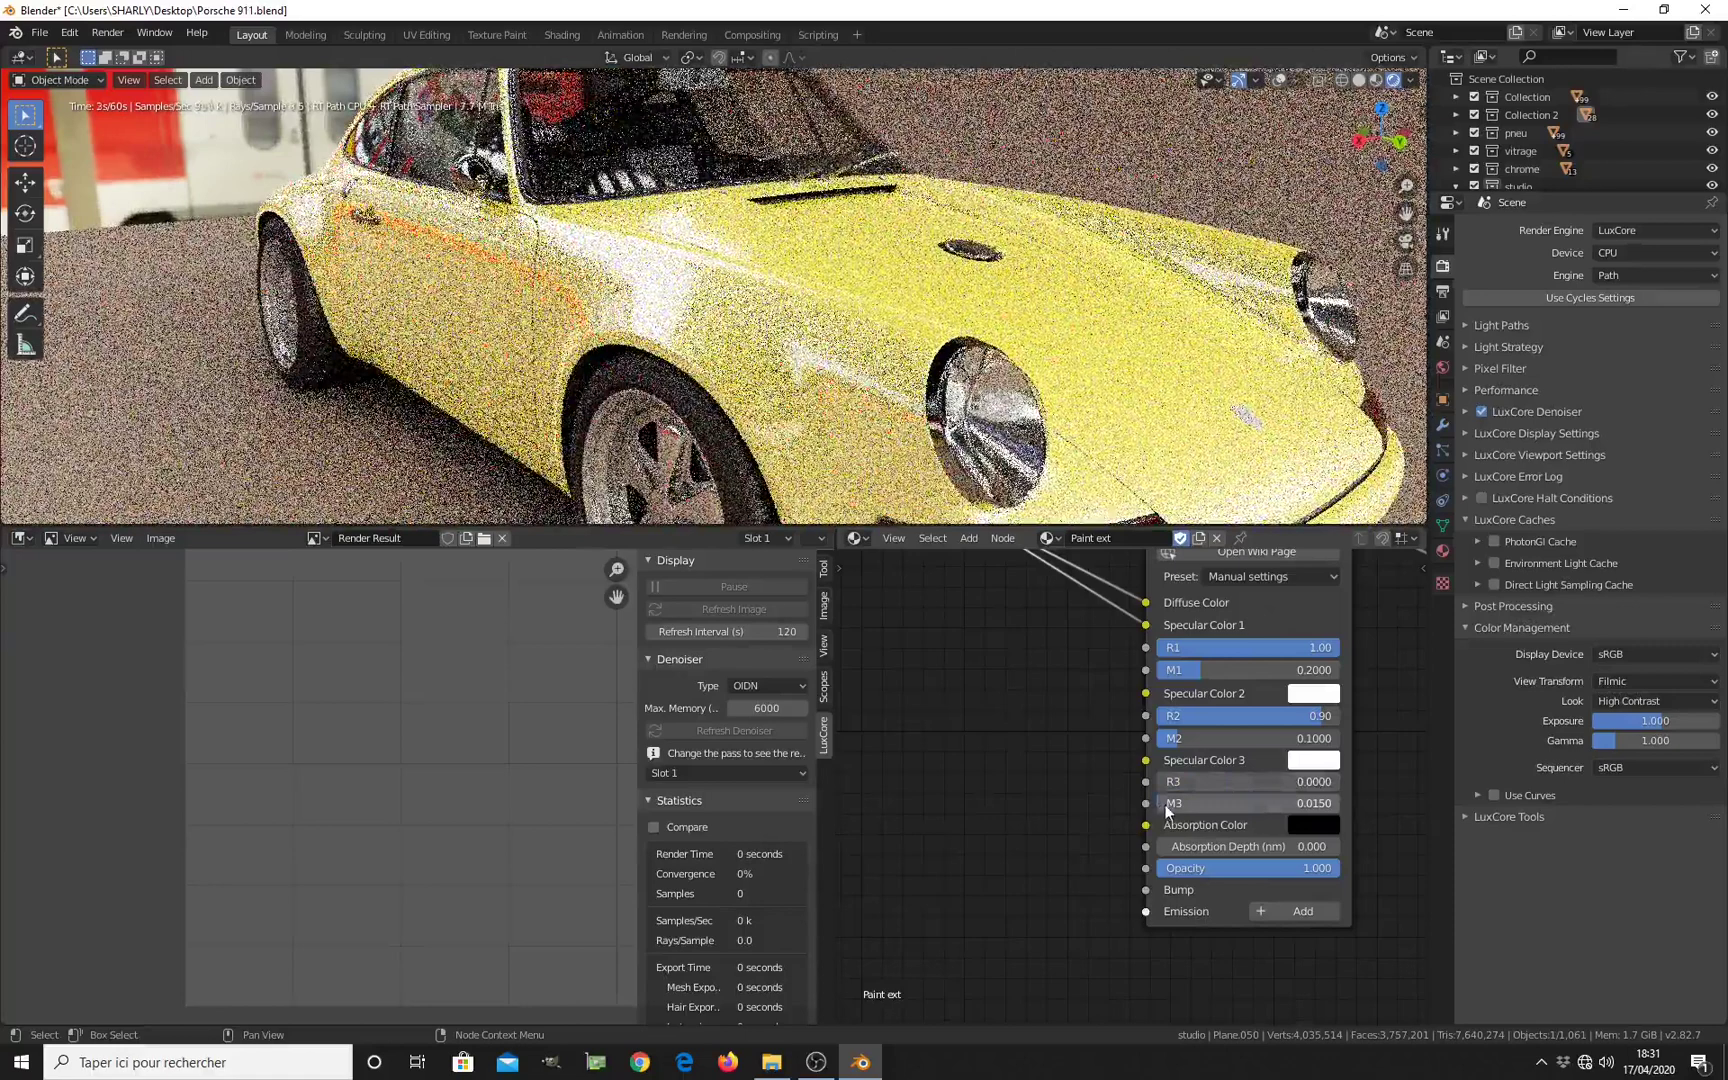
Step: Add a Dots texture node and connect its color output to the Carpaint's Specular Color 2
{"action": "middle_click_drag", "start_coordinate": [1050, 804], "coordinate": [1058, 807]}
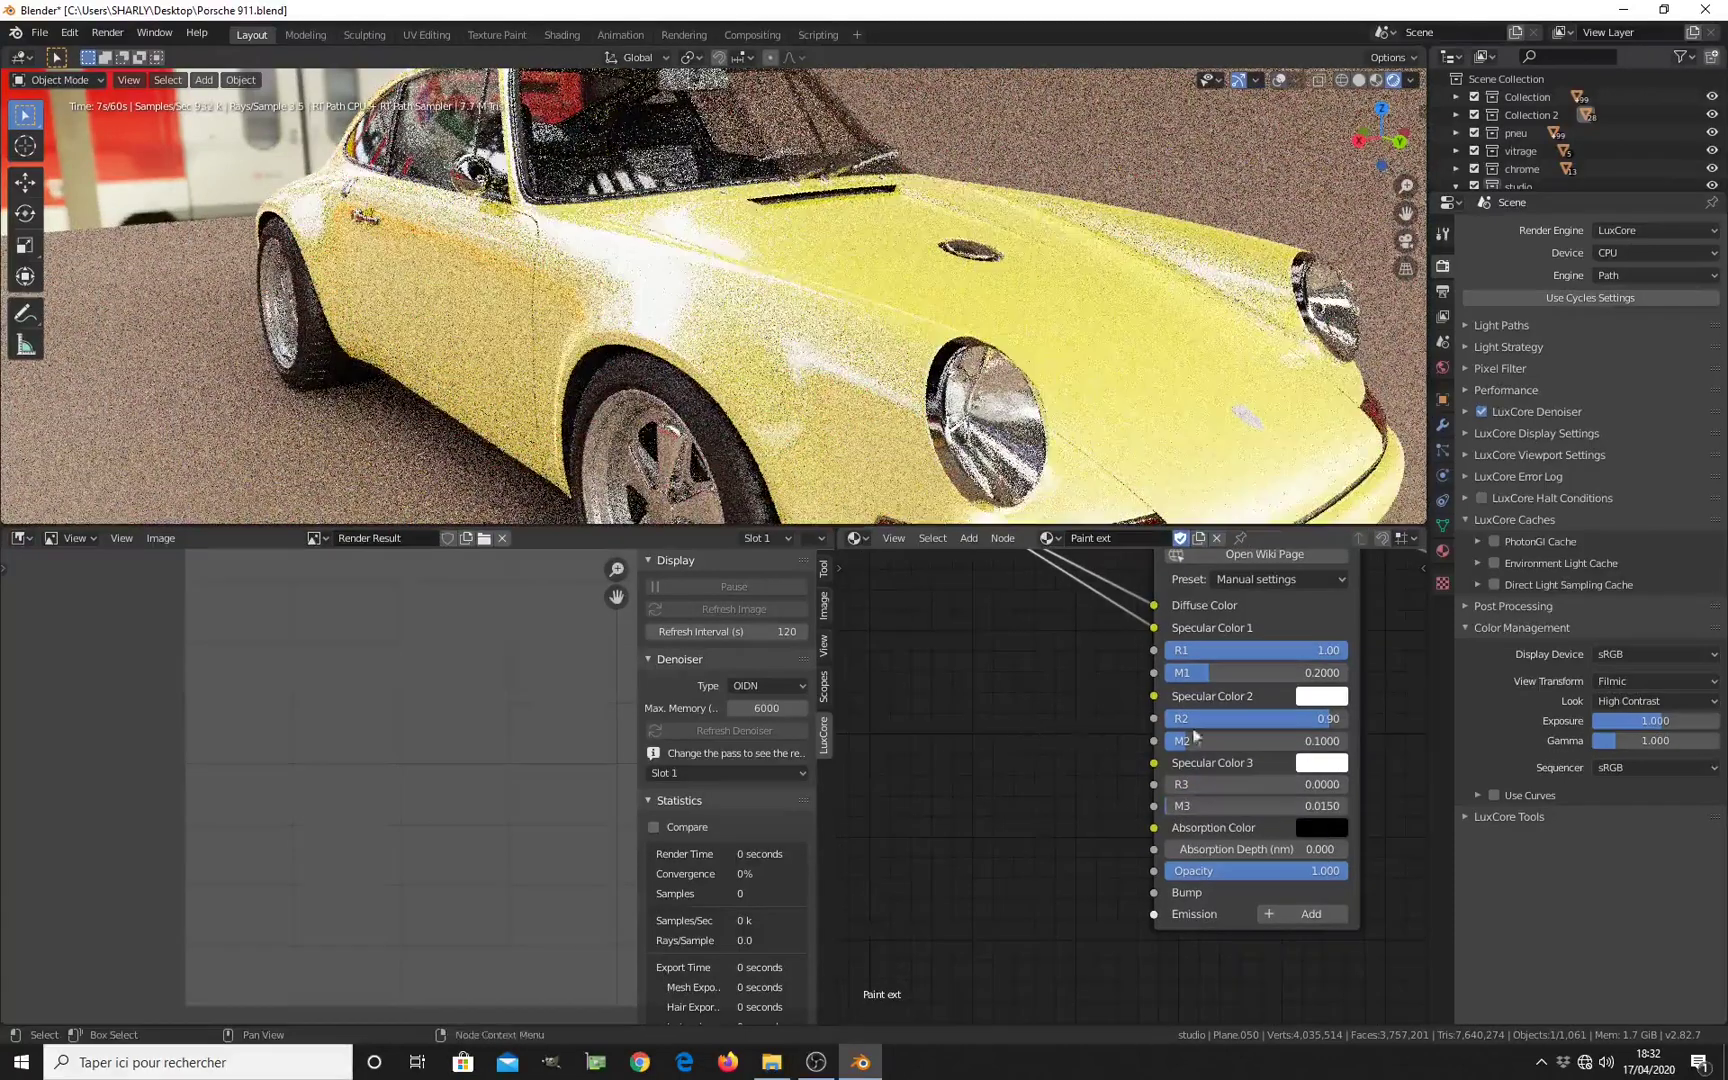
{"action": "scroll", "coordinate": [956, 748], "scroll_direction": "down", "scroll_amount": 1}
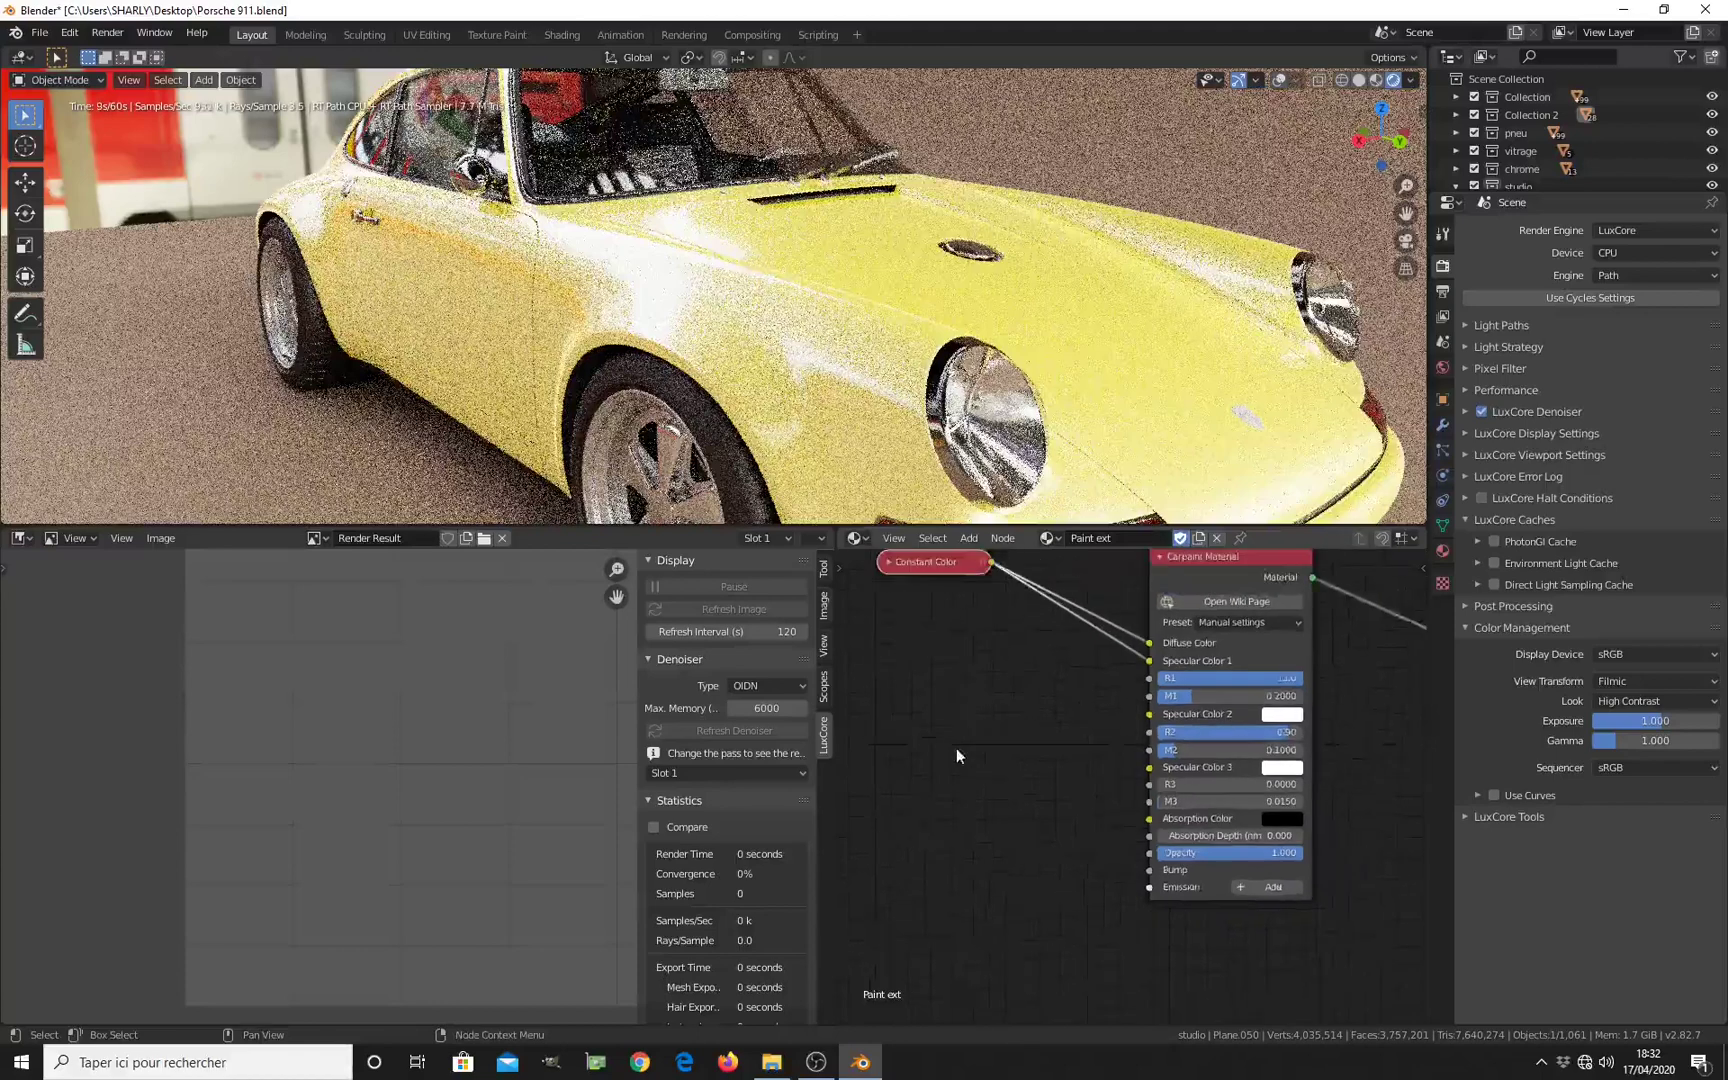
{"action": "middle_click_drag", "start_coordinate": [956, 748], "coordinate": [1023, 778]}
{"action": "key", "text": "shift+a"}
{"action": "mouse_move", "coordinate": [957, 733]}
{"action": "mouse_move", "coordinate": [921, 699]}
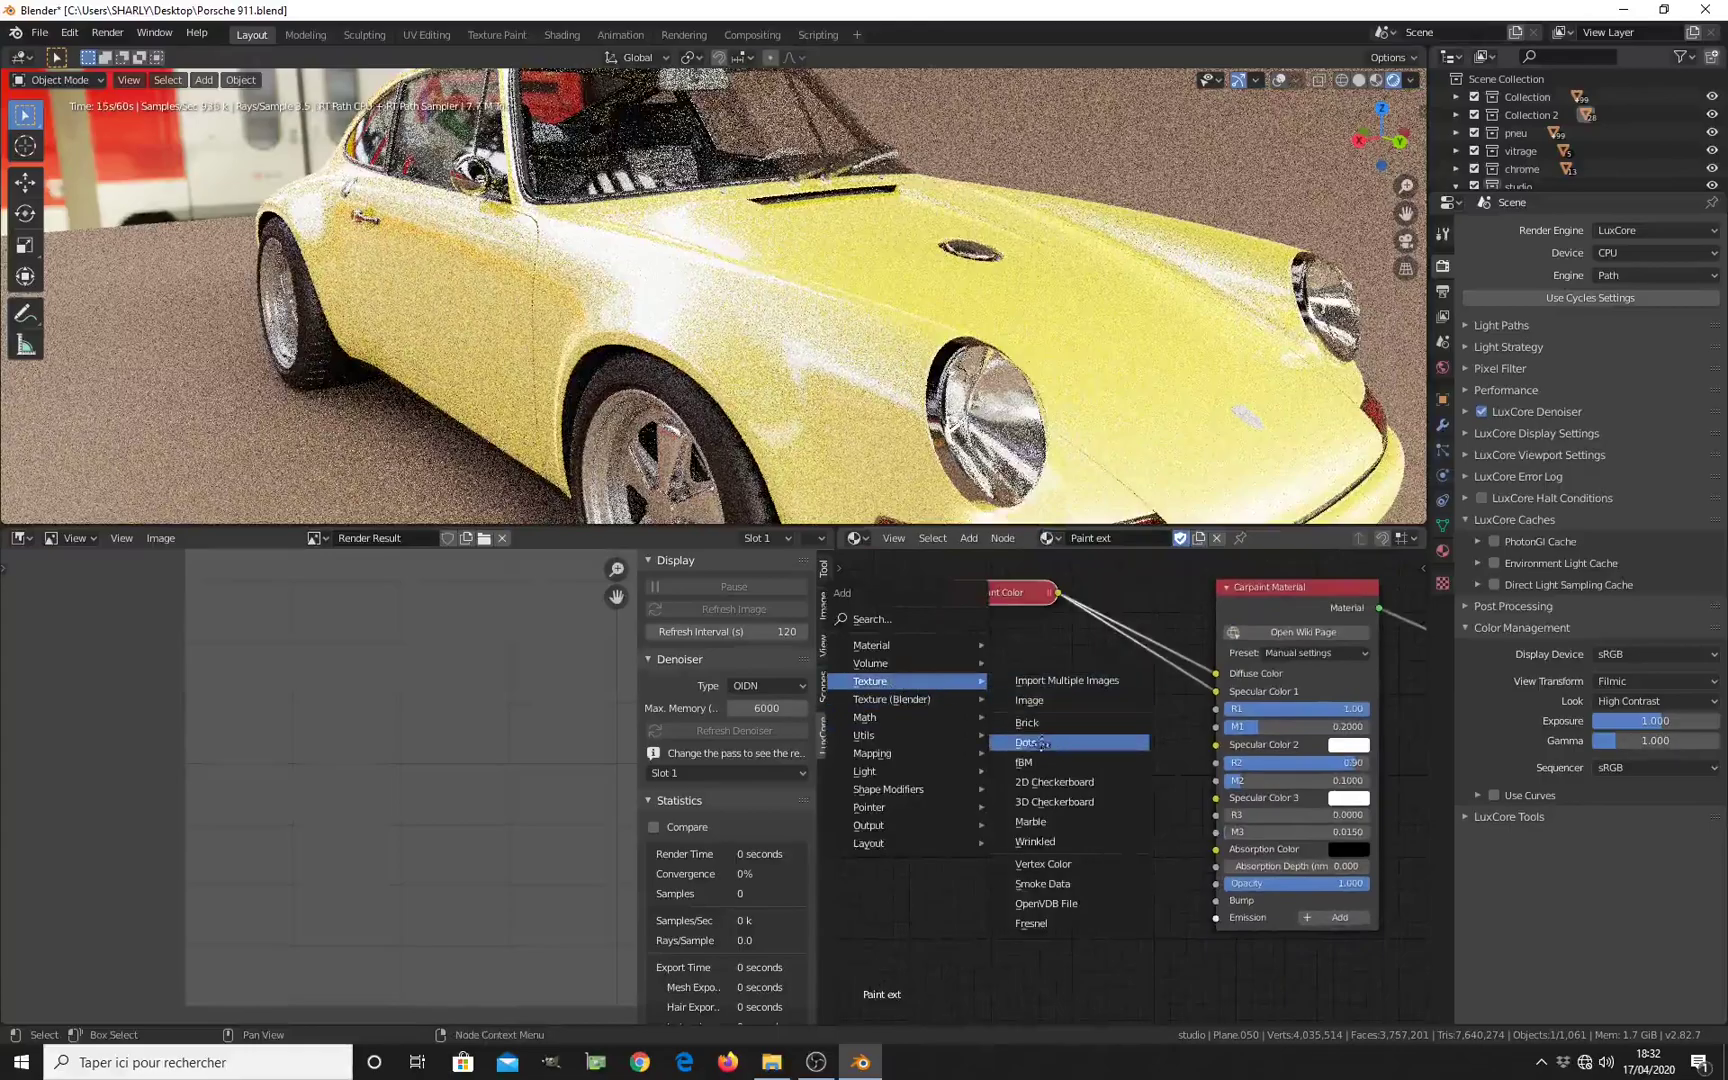
{"action": "left_click", "coordinate": [1041, 744]}
{"action": "left_click", "coordinate": [1001, 766]}
{"action": "left_click_drag", "start_coordinate": [1010, 734], "coordinate": [1216, 746]}
Step: Add a 2D Mapping node to the Dots texture's 2D Mapping input
{"action": "scroll", "coordinate": [1112, 784], "scroll_direction": "down", "scroll_amount": 2}
{"action": "scroll", "coordinate": [1148, 796], "scroll_direction": "up", "scroll_amount": 3}
{"action": "left_click", "coordinate": [1178, 779]}
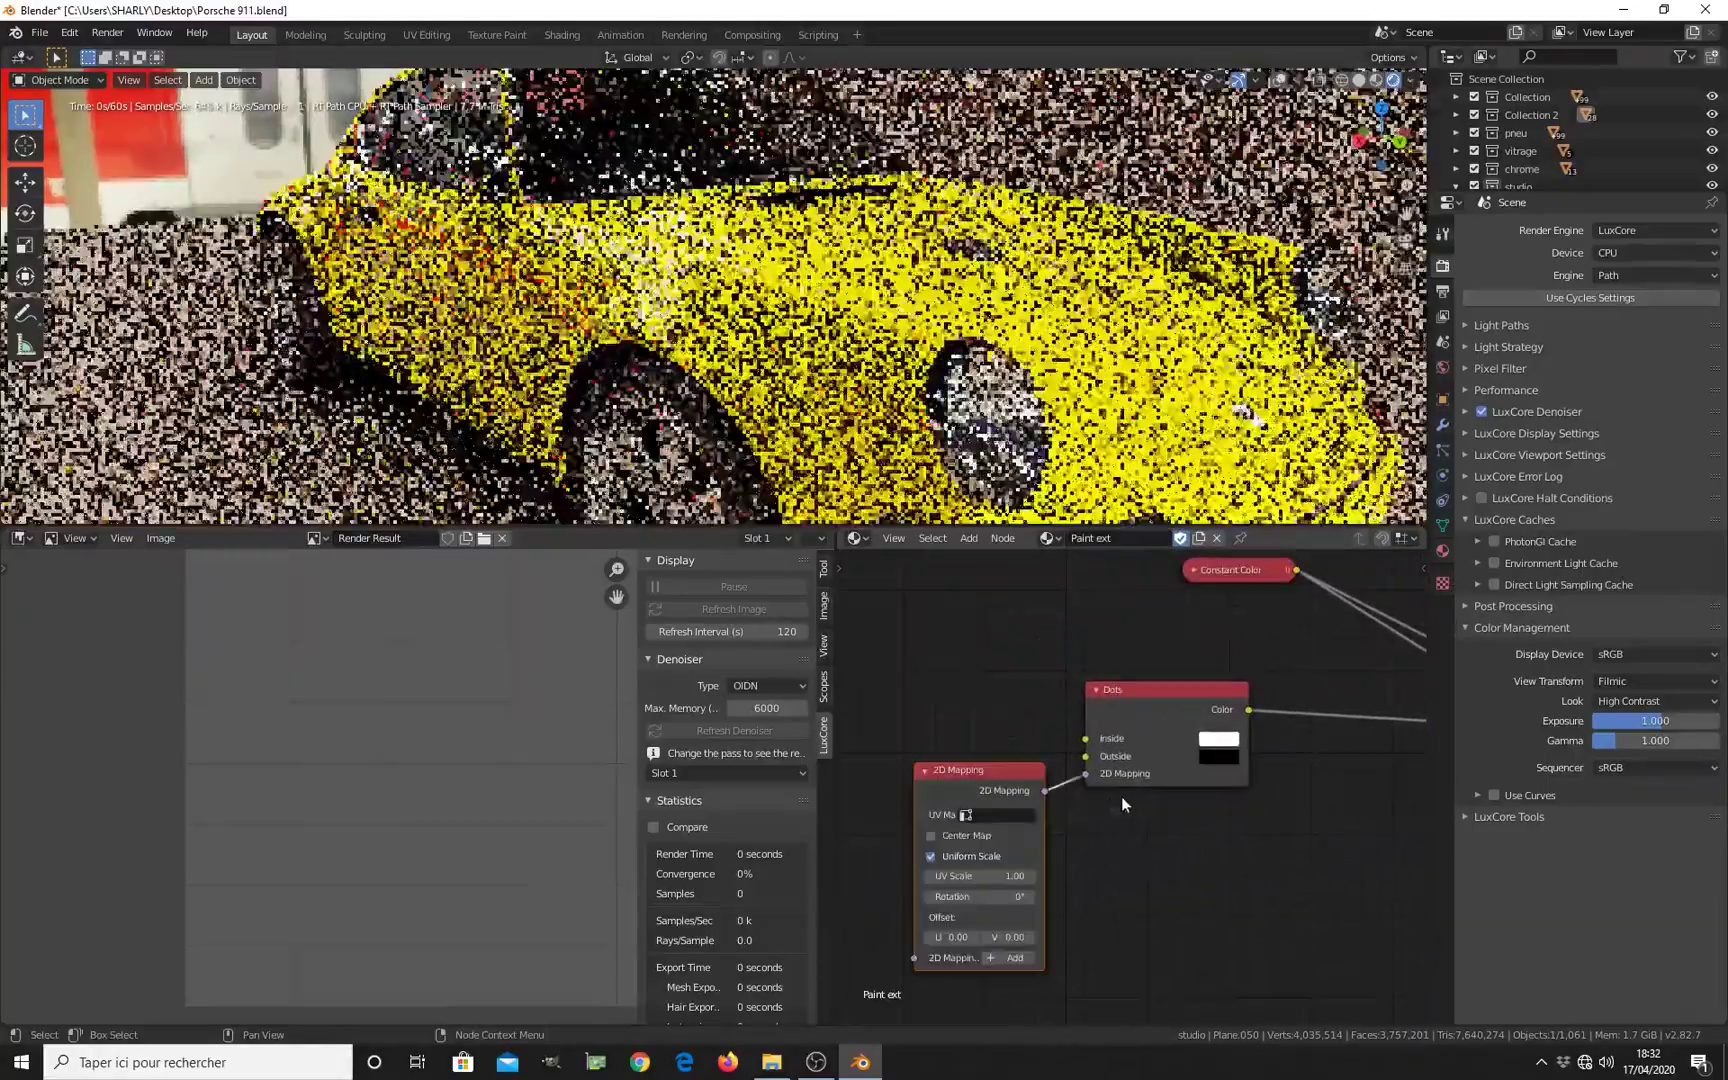
Step: Set the UV scale of the 2D Mapping node to 50
{"action": "scroll", "coordinate": [1100, 795], "scroll_direction": "up", "scroll_amount": 3}
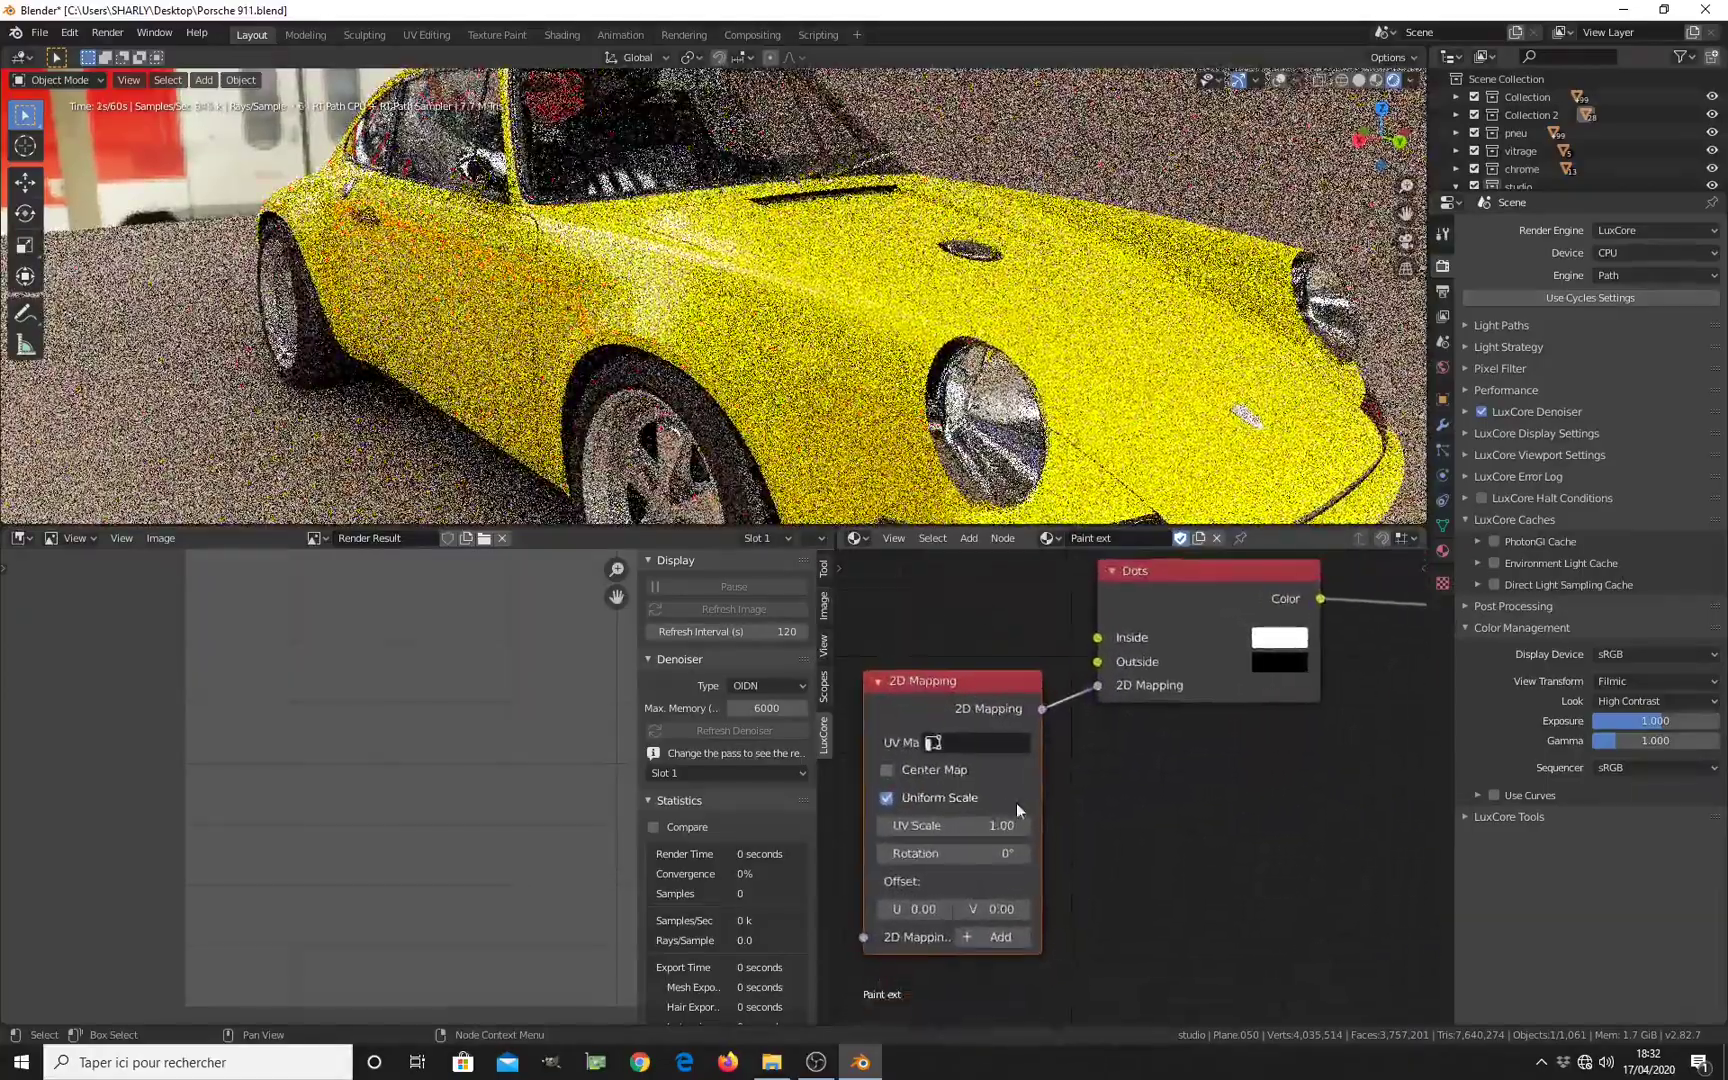
{"action": "left_click", "coordinate": [961, 825]}
{"action": "type", "text": "50"}
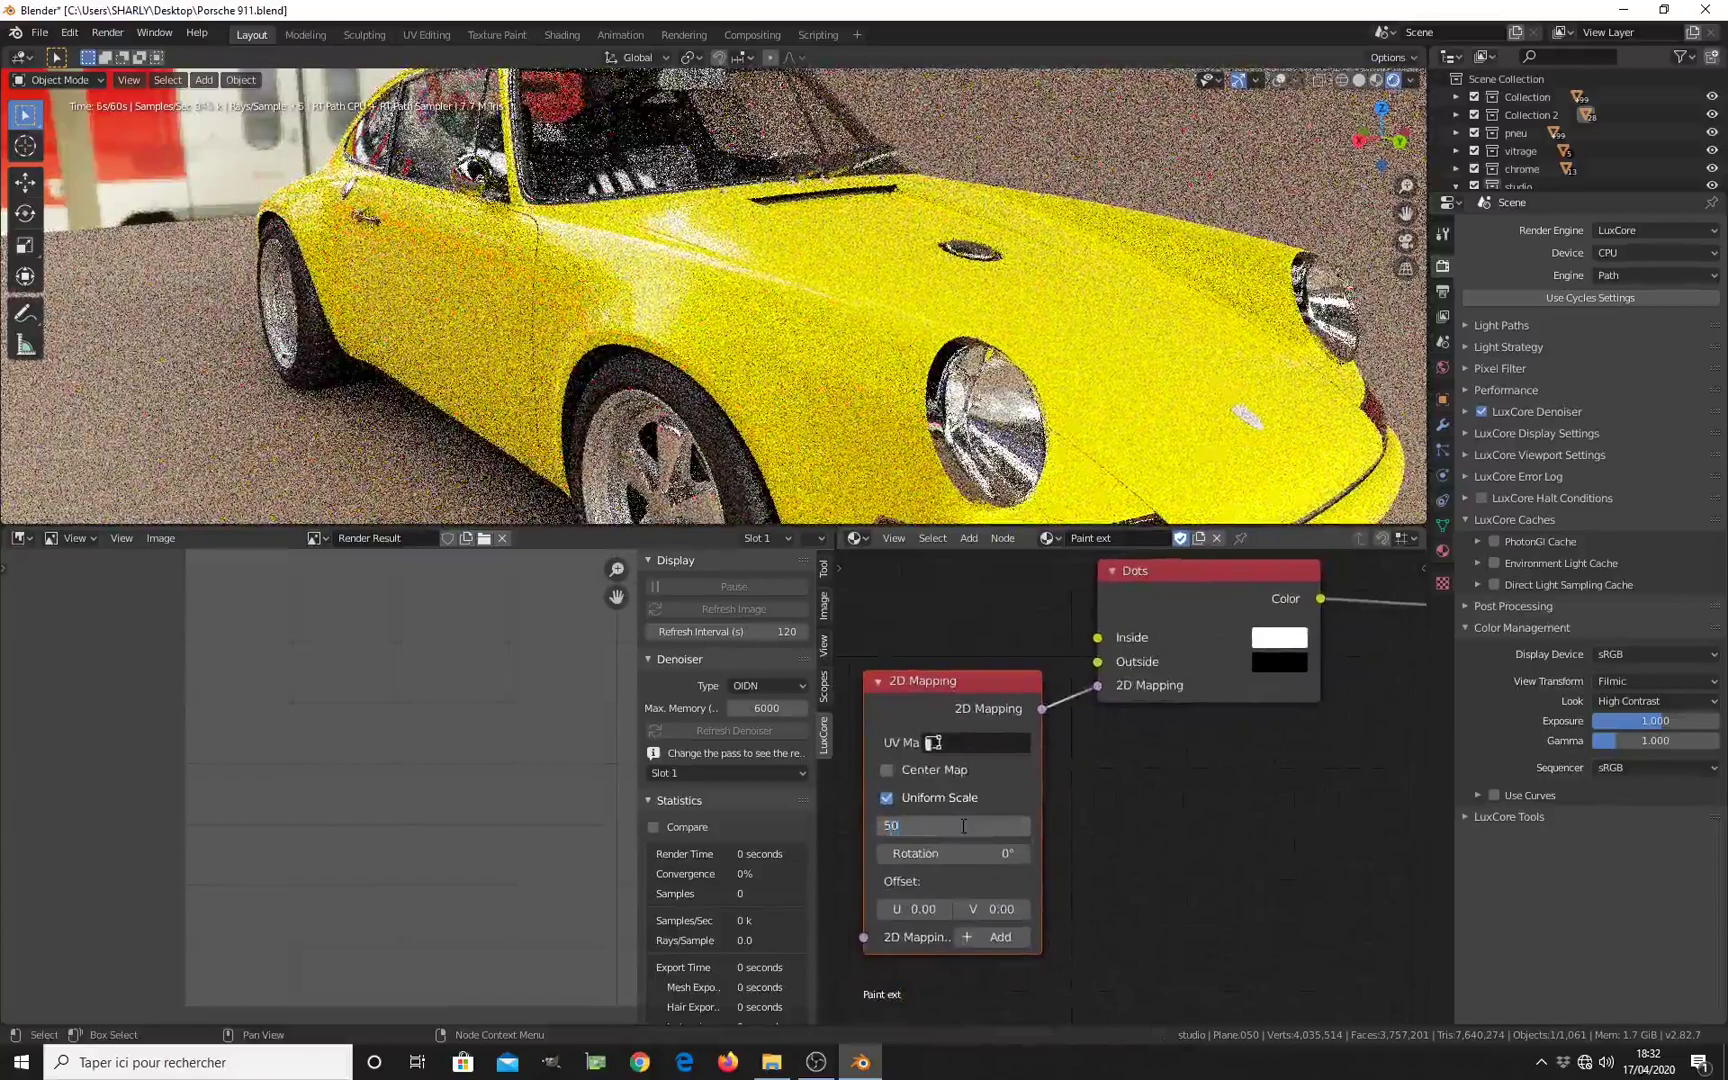
{"action": "key", "text": "Return"}
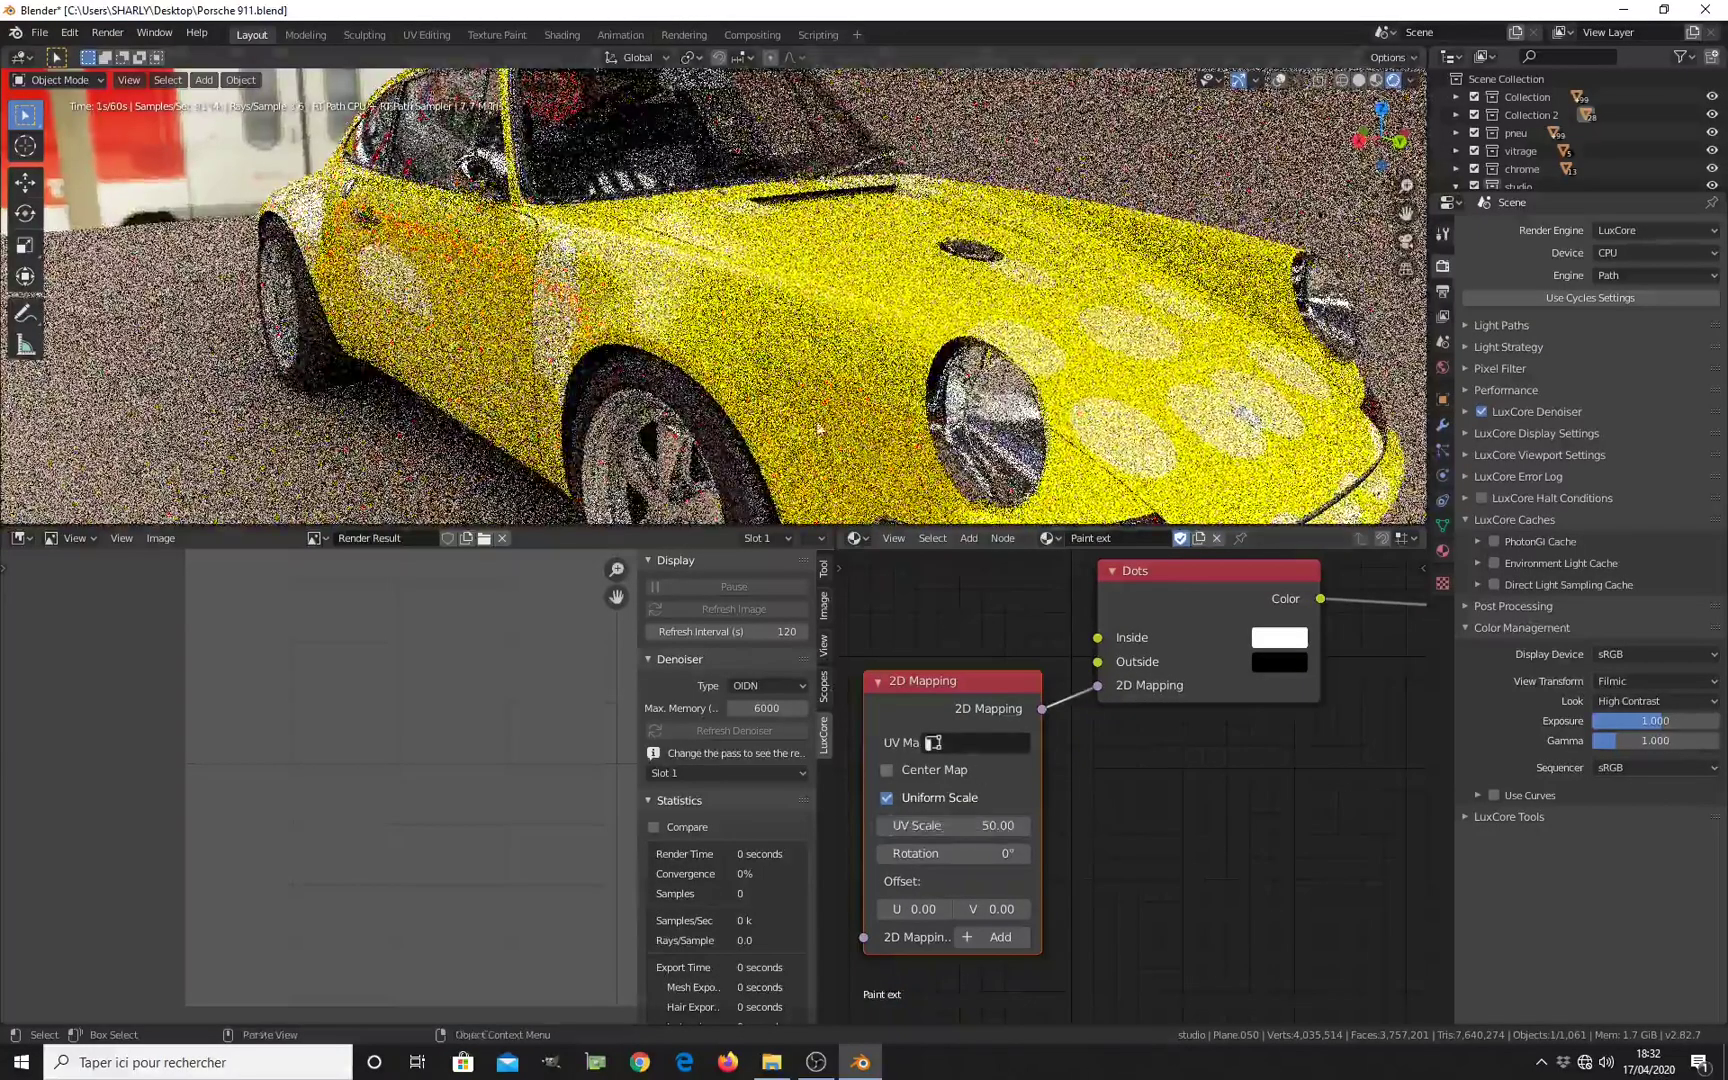
Step: Set the 2D Mapping node's UV scale to 500 and inspect the dots on the car body up close
{"action": "left_click", "coordinate": [968, 819]}
{"action": "type", "text": "5"}
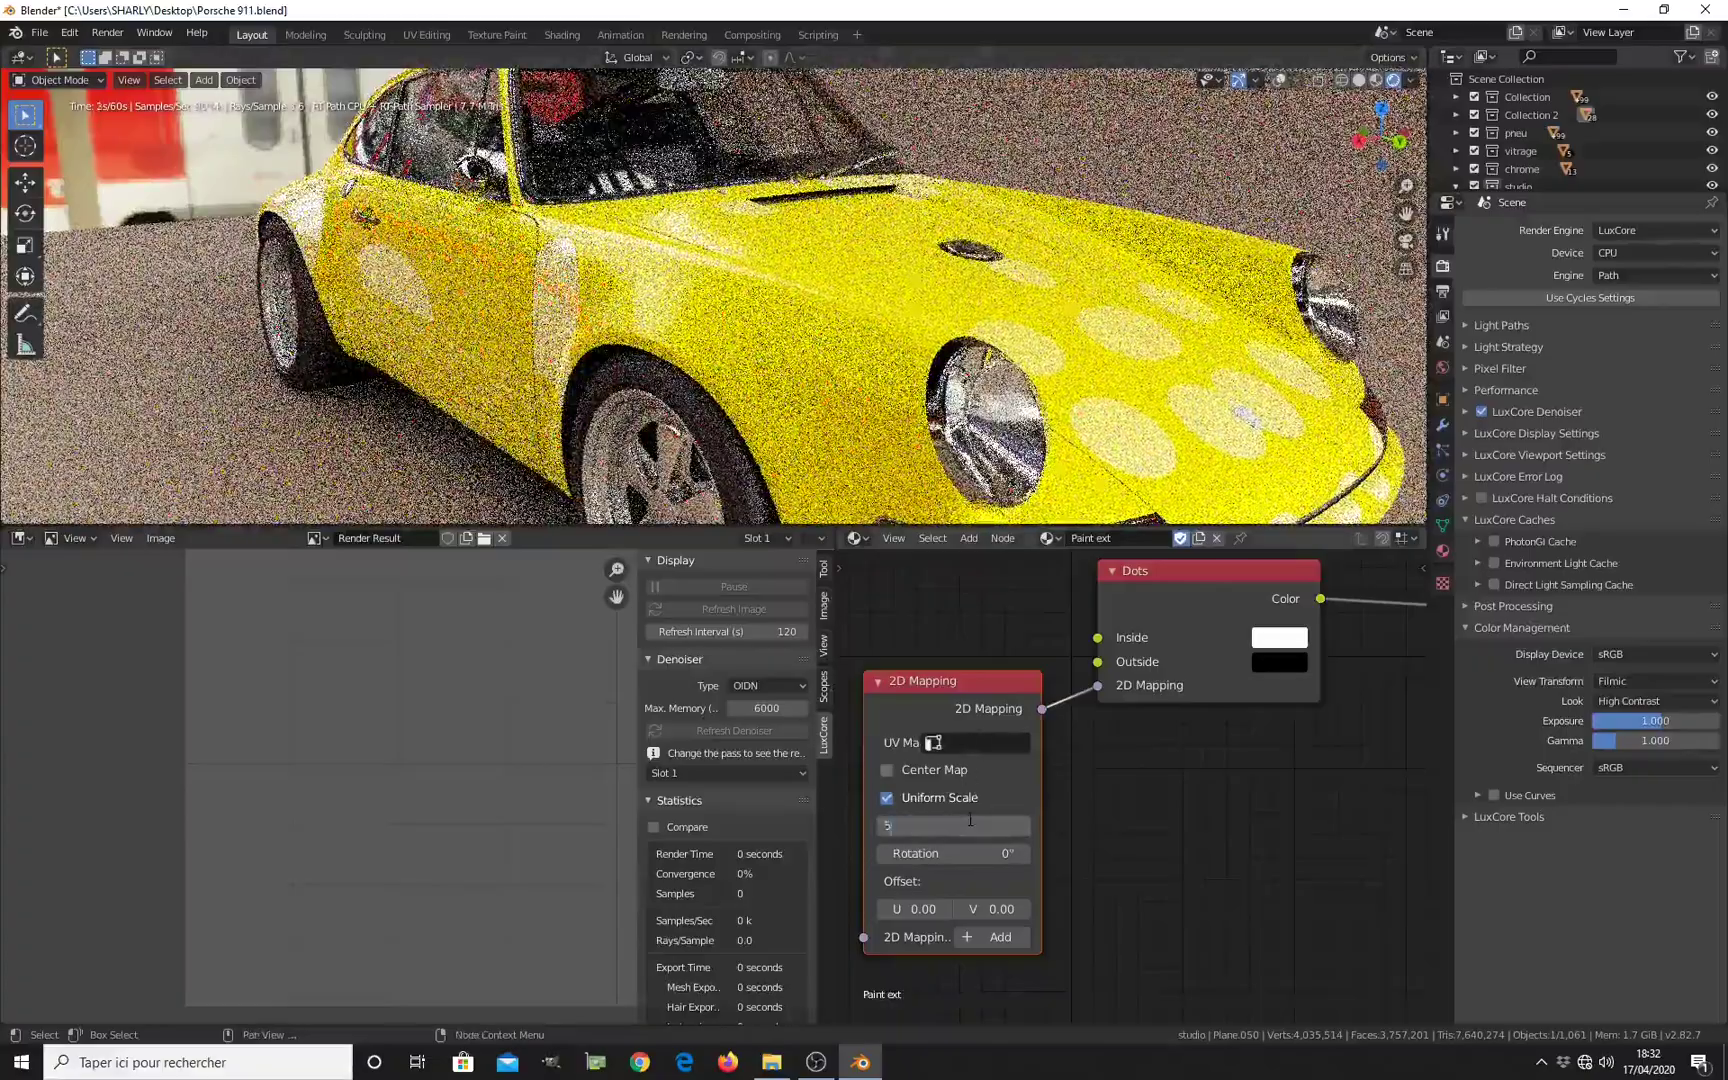
{"action": "key", "text": "Return"}
{"action": "middle_click_drag", "start_coordinate": [838, 238], "coordinate": [870, 330], "text": "shift"}
{"action": "middle_click_drag", "start_coordinate": [870, 330], "coordinate": [900, 284]}
{"action": "scroll", "coordinate": [918, 432], "scroll_direction": "up", "scroll_amount": 2}
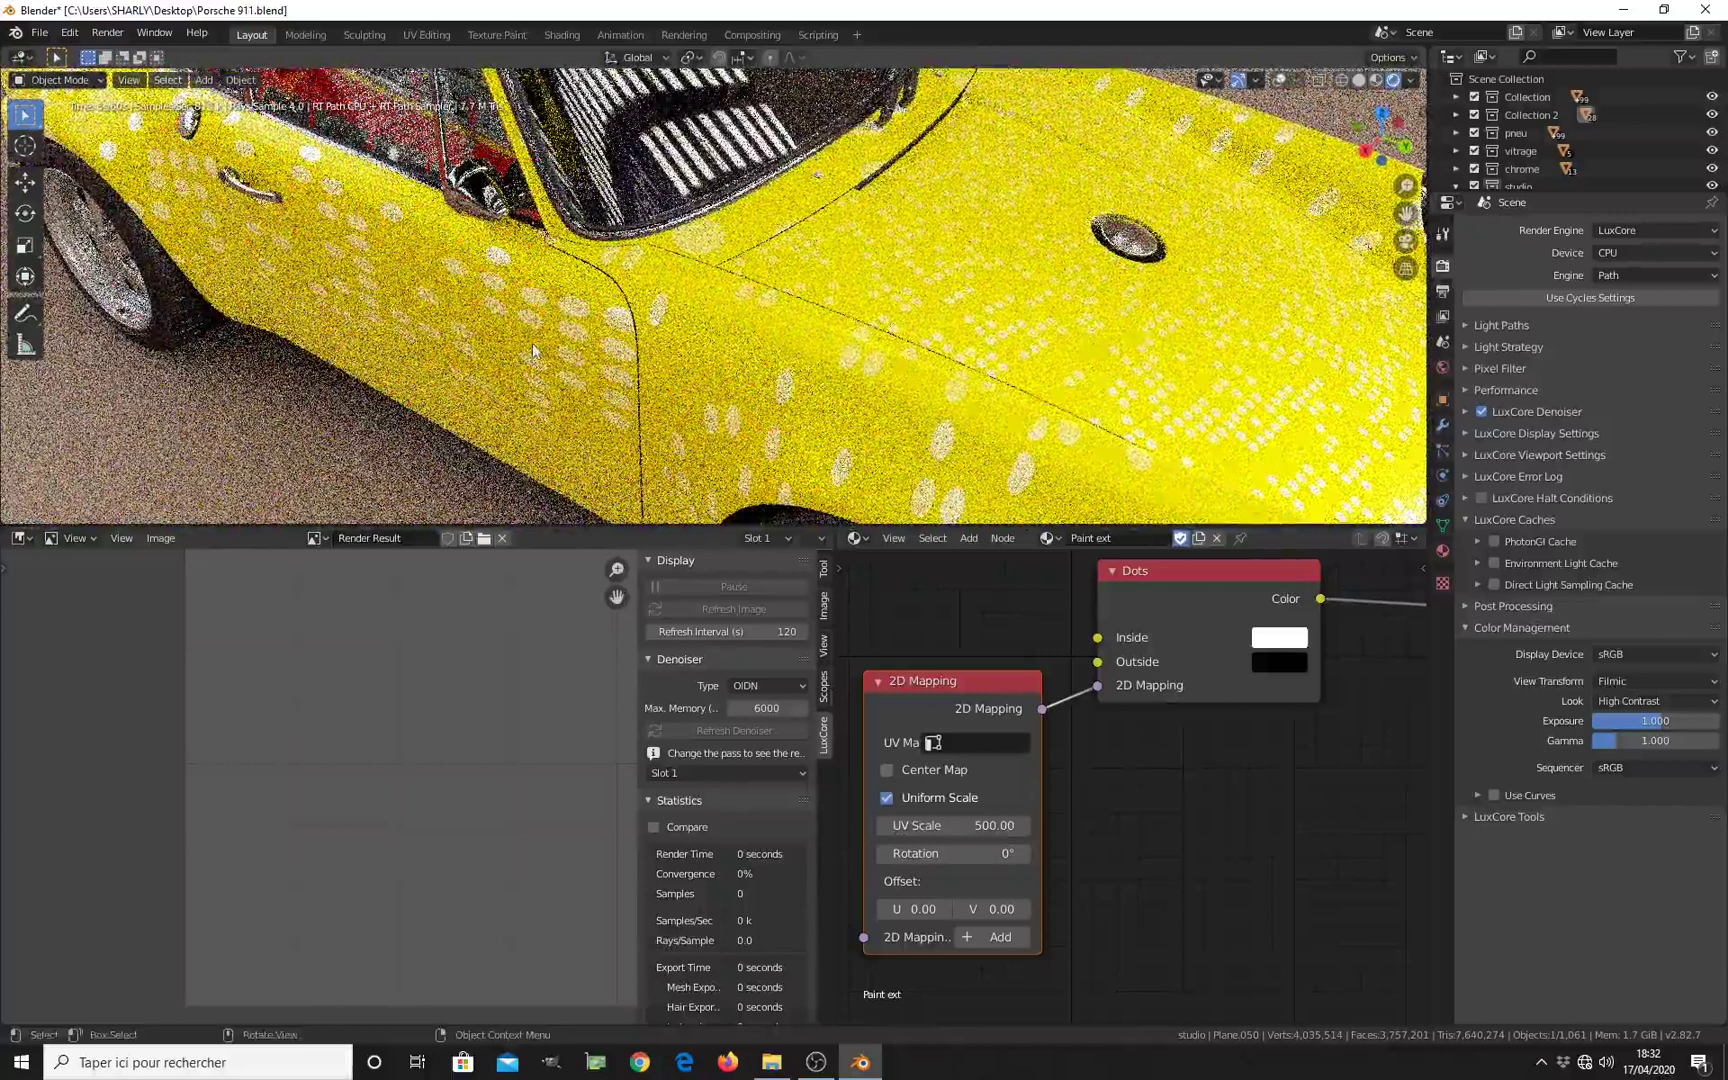
Step: Add a Triplanar Mapping node and insert it between the Dots color output and the Carpaint's Specular Color 2
{"action": "middle_click_drag", "start_coordinate": [1372, 702], "coordinate": [1072, 749]}
{"action": "key", "text": "shift+a"}
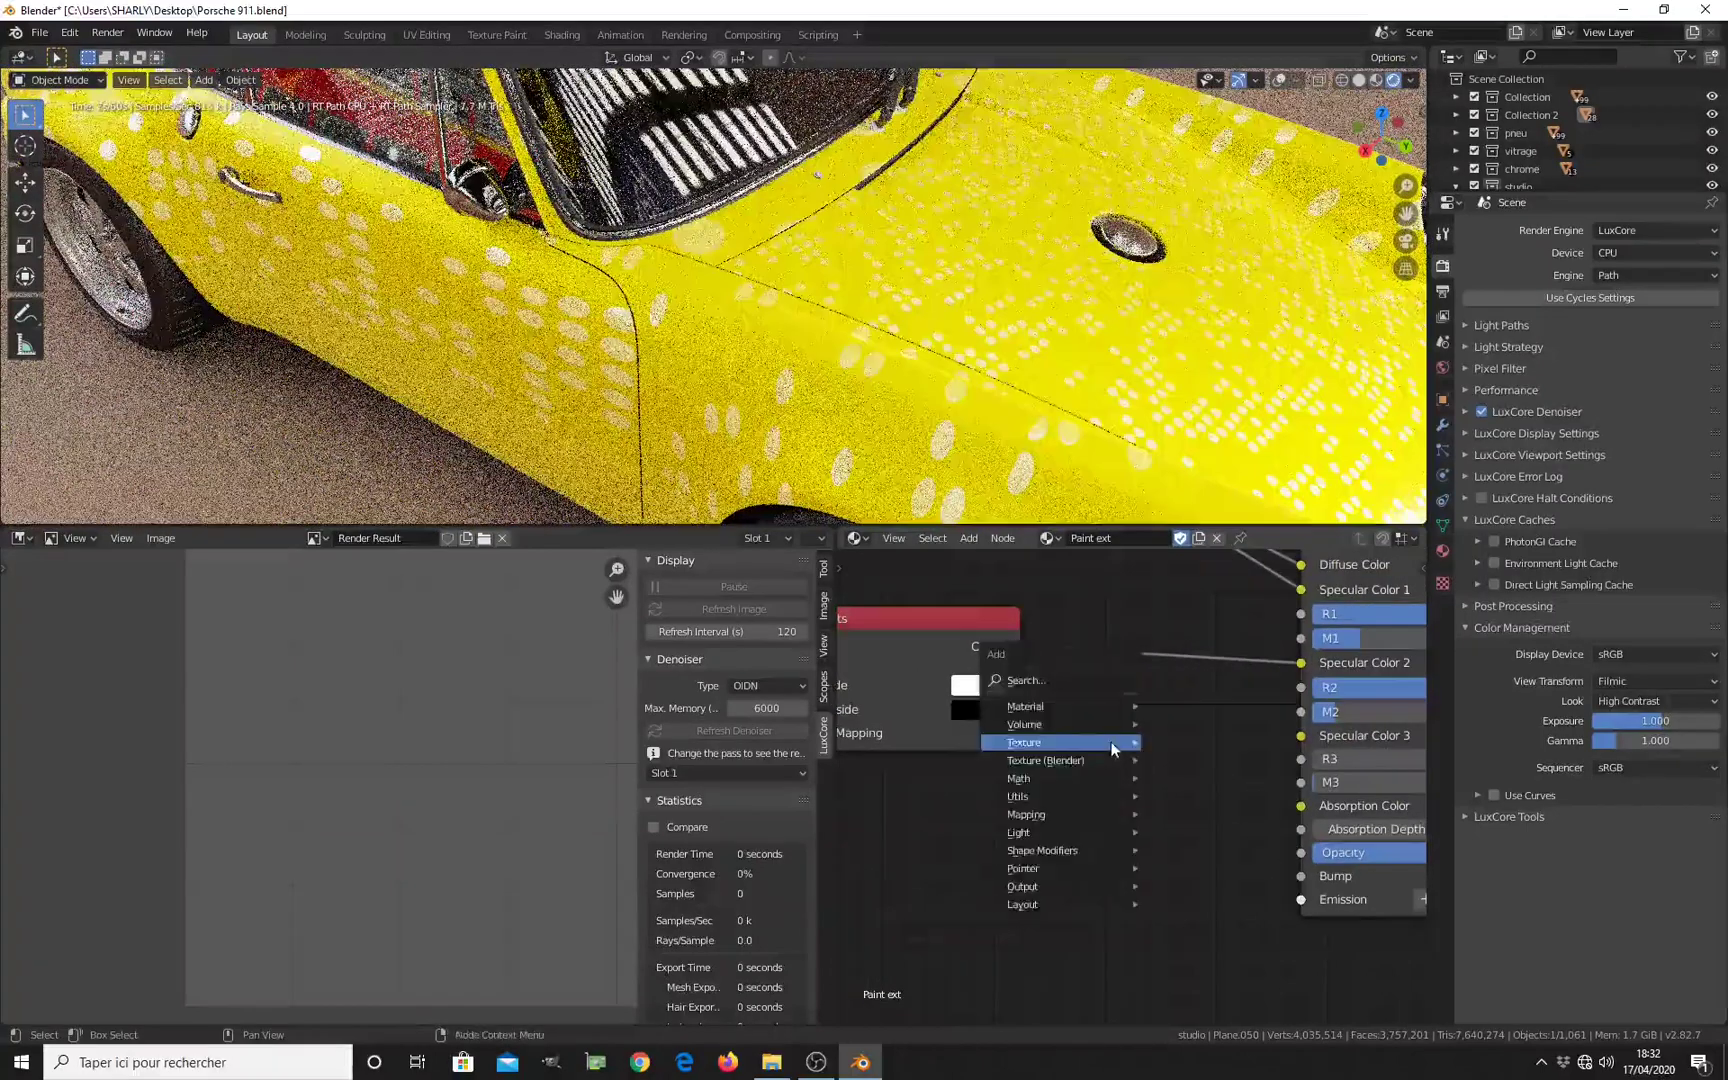
{"action": "mouse_move", "coordinate": [1053, 815]}
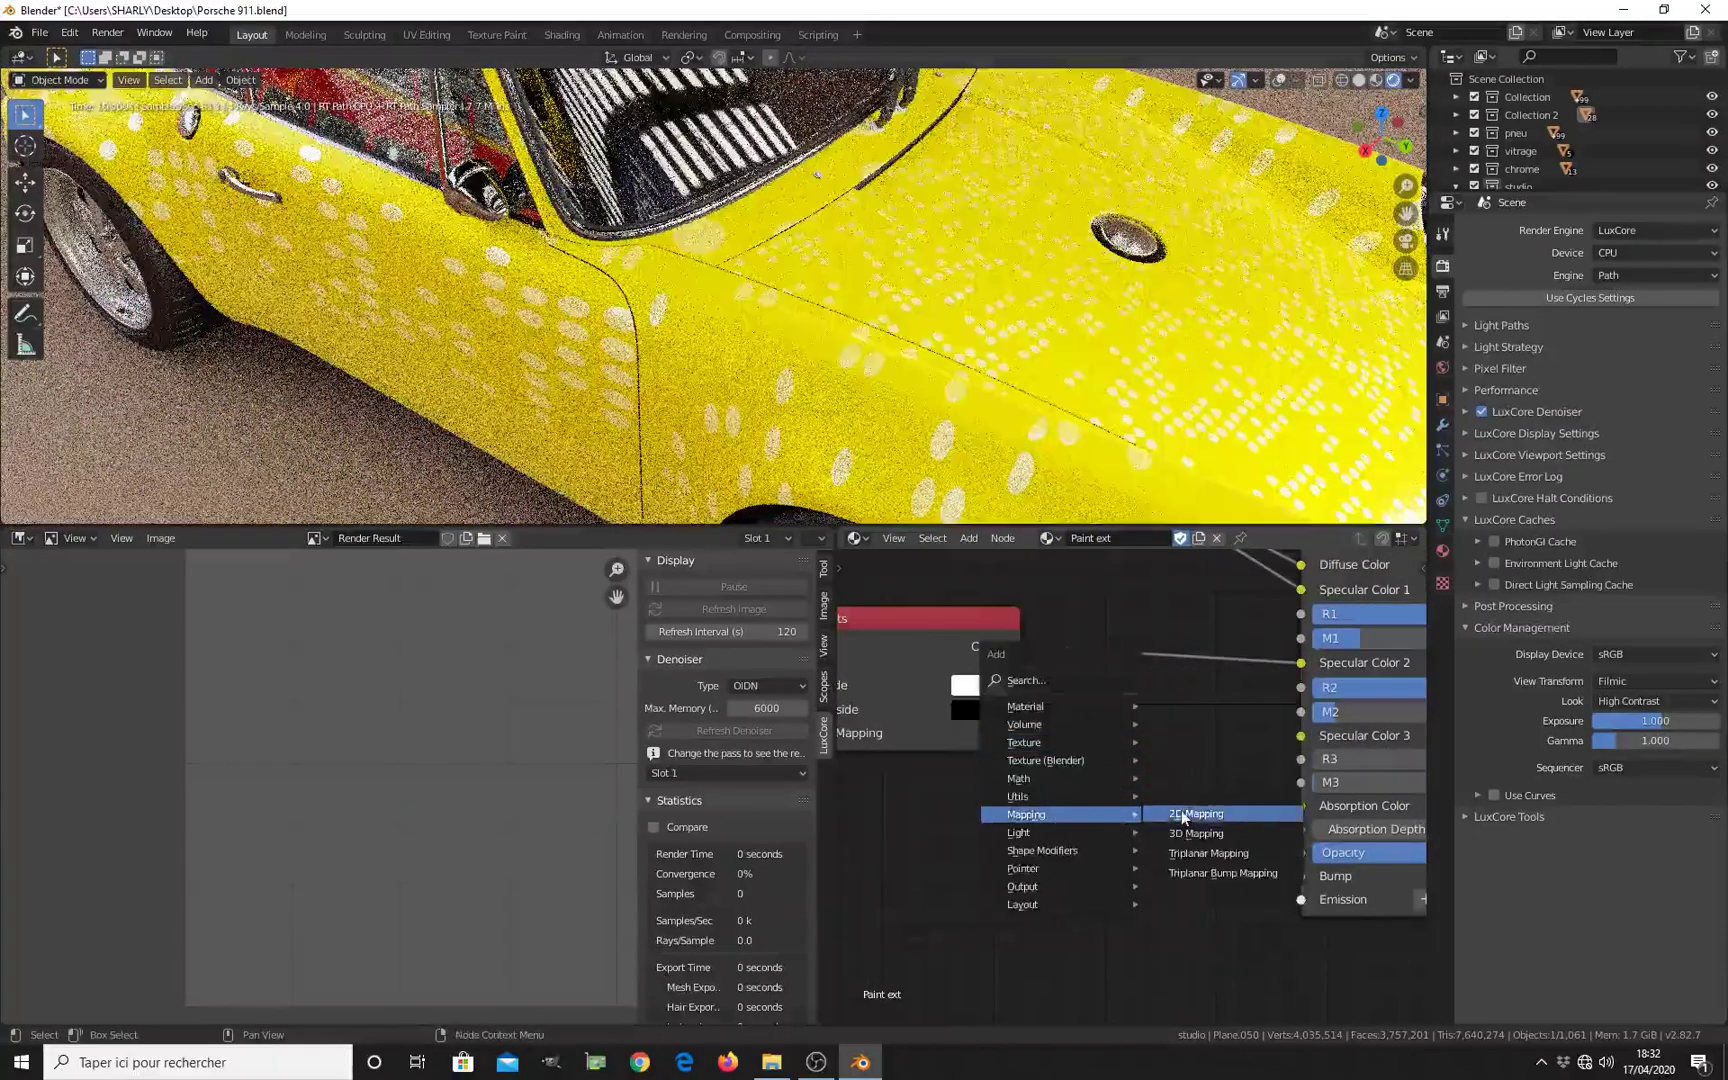
{"action": "left_click", "coordinate": [1205, 854]}
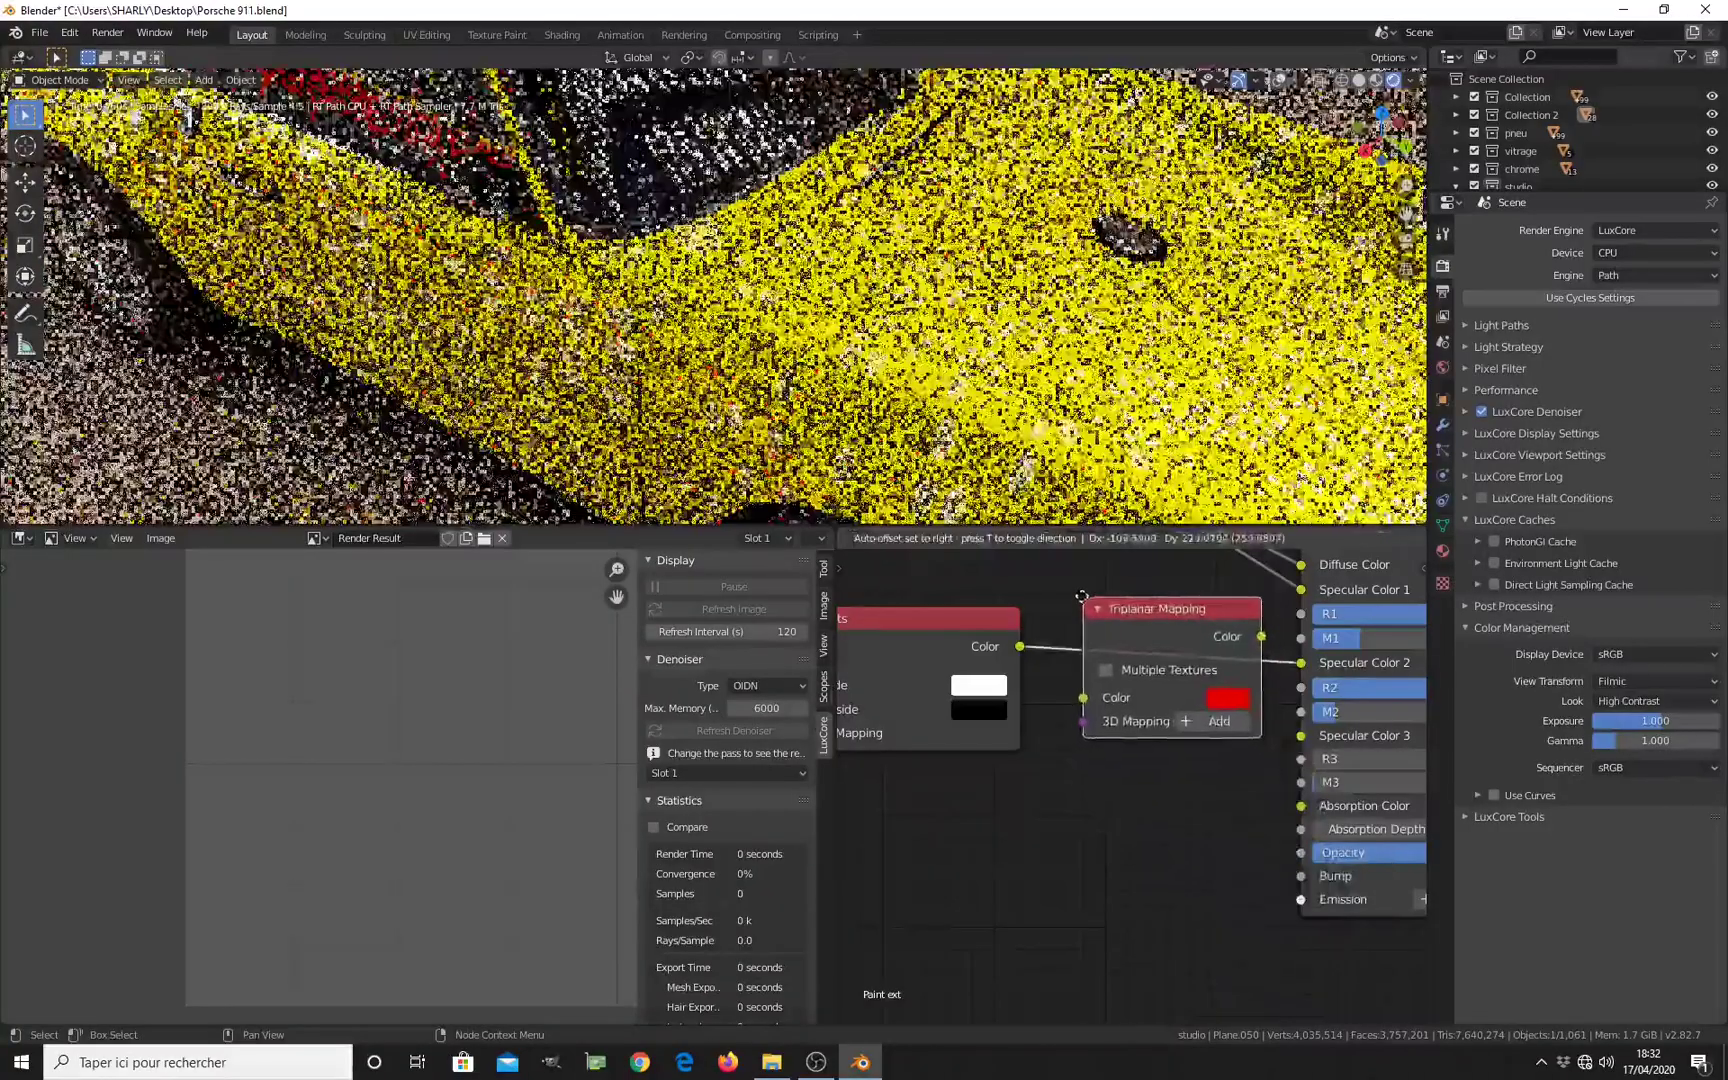
{"action": "left_click", "coordinate": [1082, 597]}
{"action": "middle_click_drag", "start_coordinate": [1082, 597], "coordinate": [1220, 650]}
Step: Set the 2D Mapping node's UV scale to 50 to check the dots' projection on the car body
{"action": "middle_click_drag", "start_coordinate": [818, 450], "coordinate": [881, 420]}
{"action": "scroll", "coordinate": [881, 425], "scroll_direction": "up", "scroll_amount": 3}
{"action": "middle_click_drag", "start_coordinate": [1010, 316], "coordinate": [890, 290]}
{"action": "middle_click_drag", "start_coordinate": [925, 755], "coordinate": [1127, 741]}
{"action": "scroll", "coordinate": [1056, 826], "scroll_direction": "up", "scroll_amount": 3}
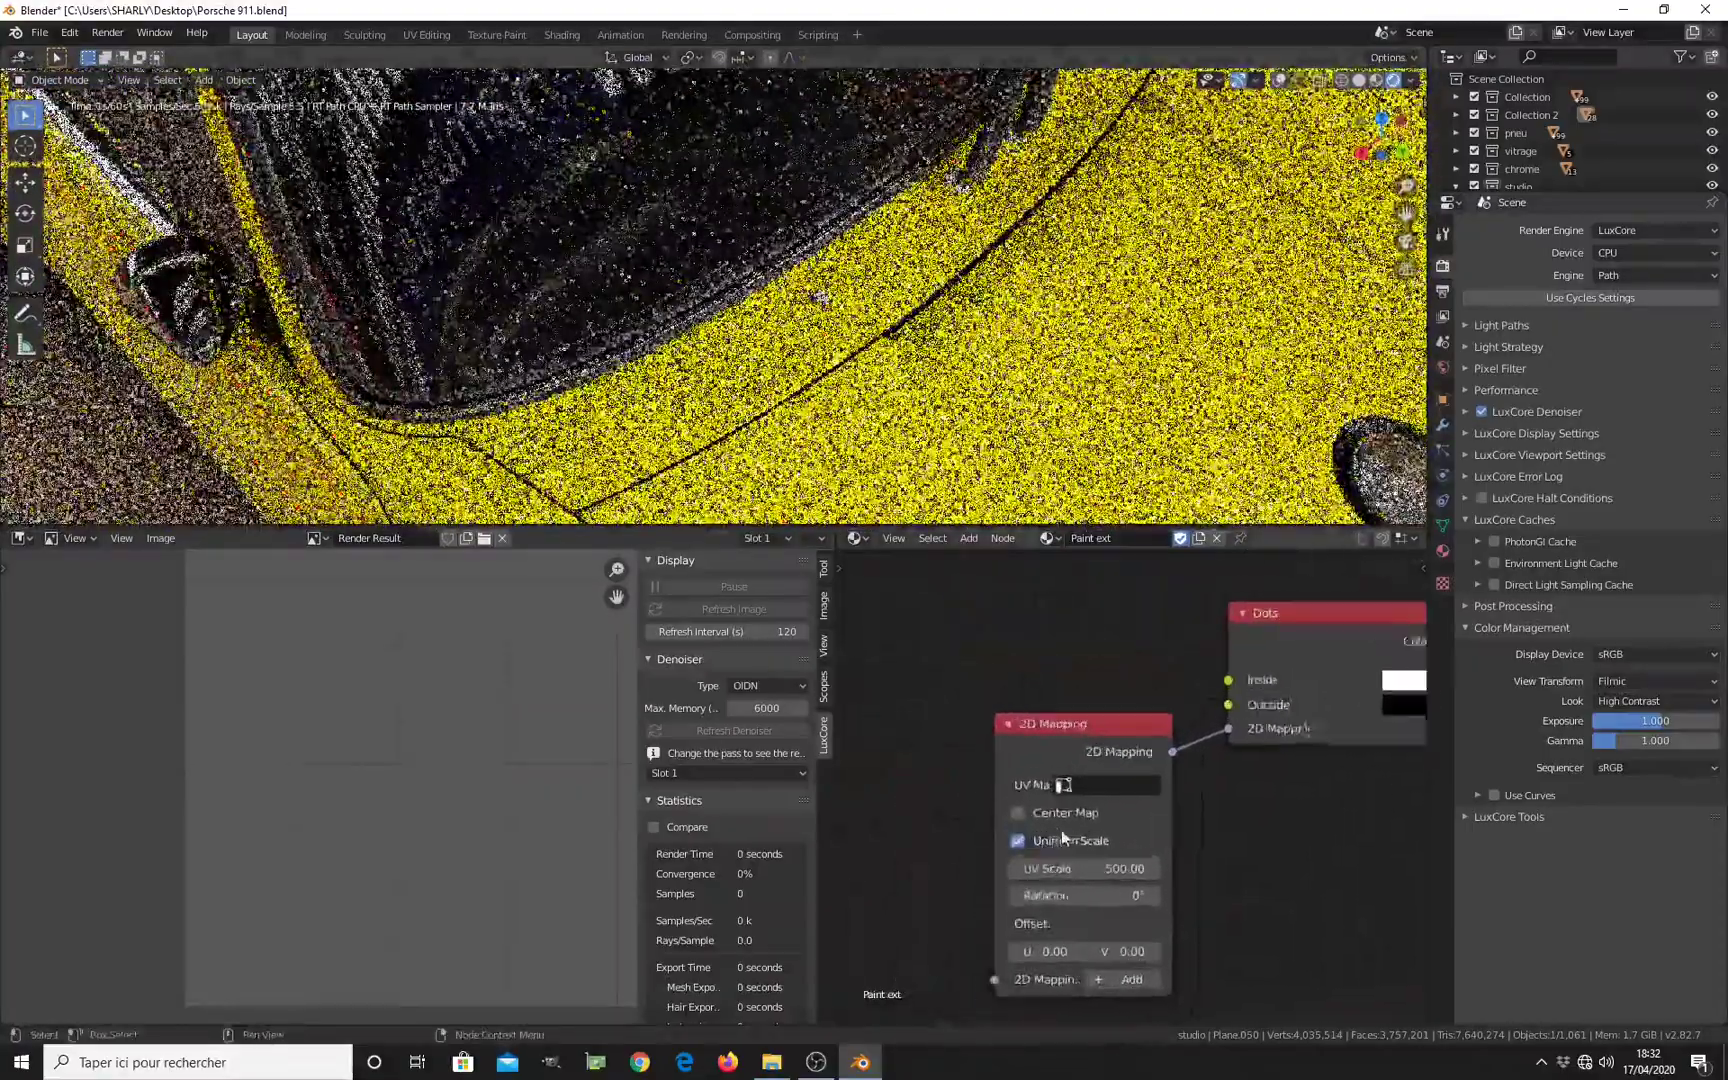
{"action": "left_click", "coordinate": [1101, 876]}
{"action": "type", "text": "5"}
{"action": "type", "text": "0.0"}
{"action": "key", "text": "BackSpace"}
{"action": "key", "text": "Return"}
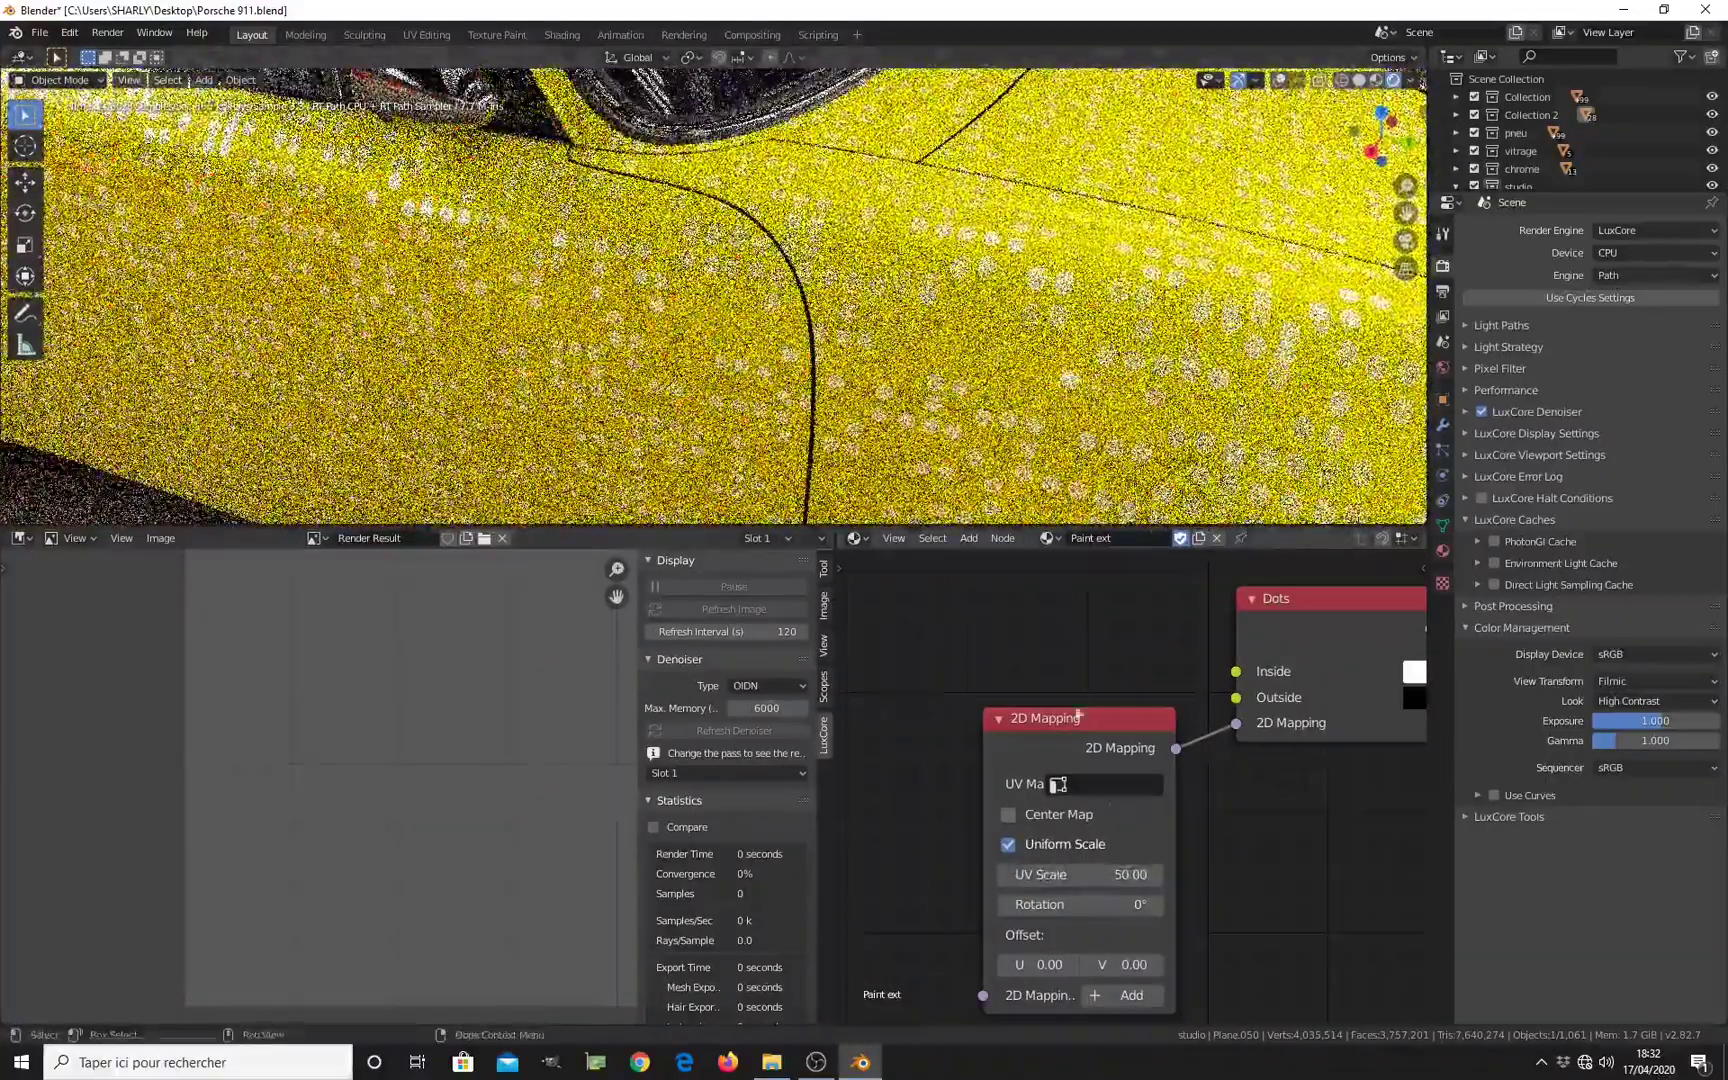
Step: Set the UV scale of the 2D Mapping node back to 500
{"action": "middle_click_drag", "start_coordinate": [1280, 823], "coordinate": [1219, 823]}
{"action": "left_click", "coordinate": [1043, 877]}
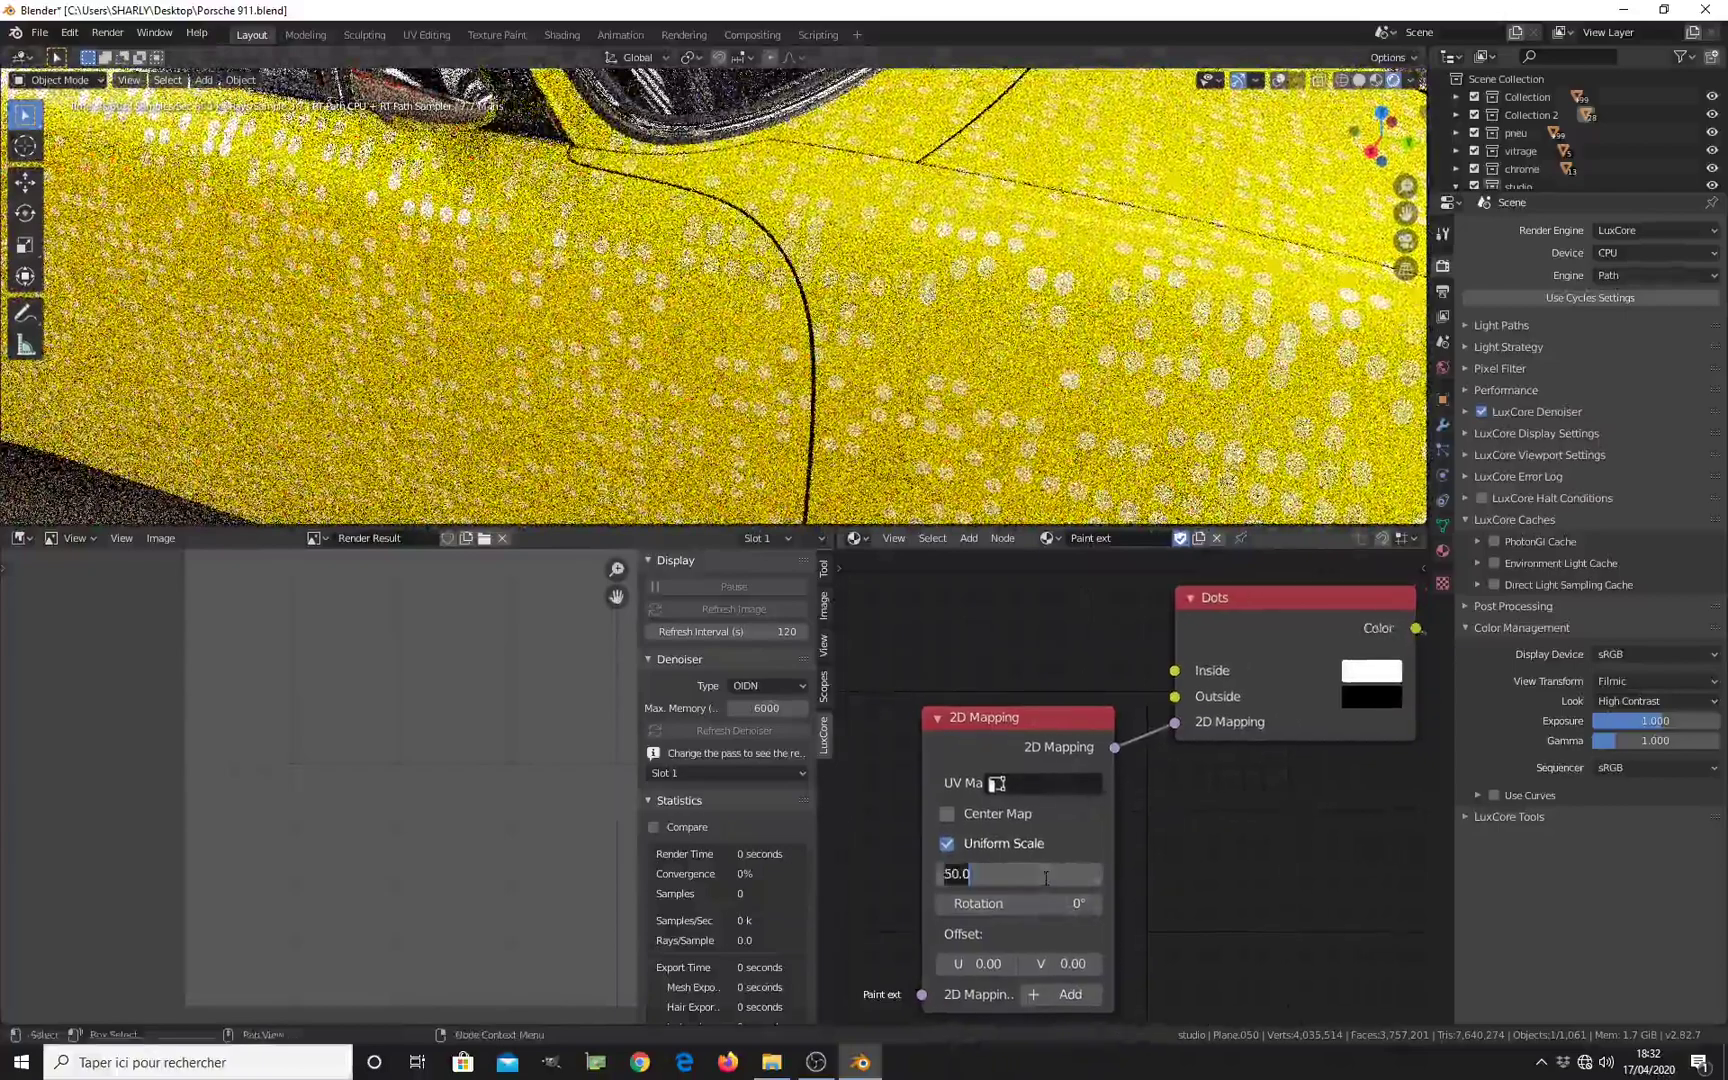
{"action": "type", "text": "500"}
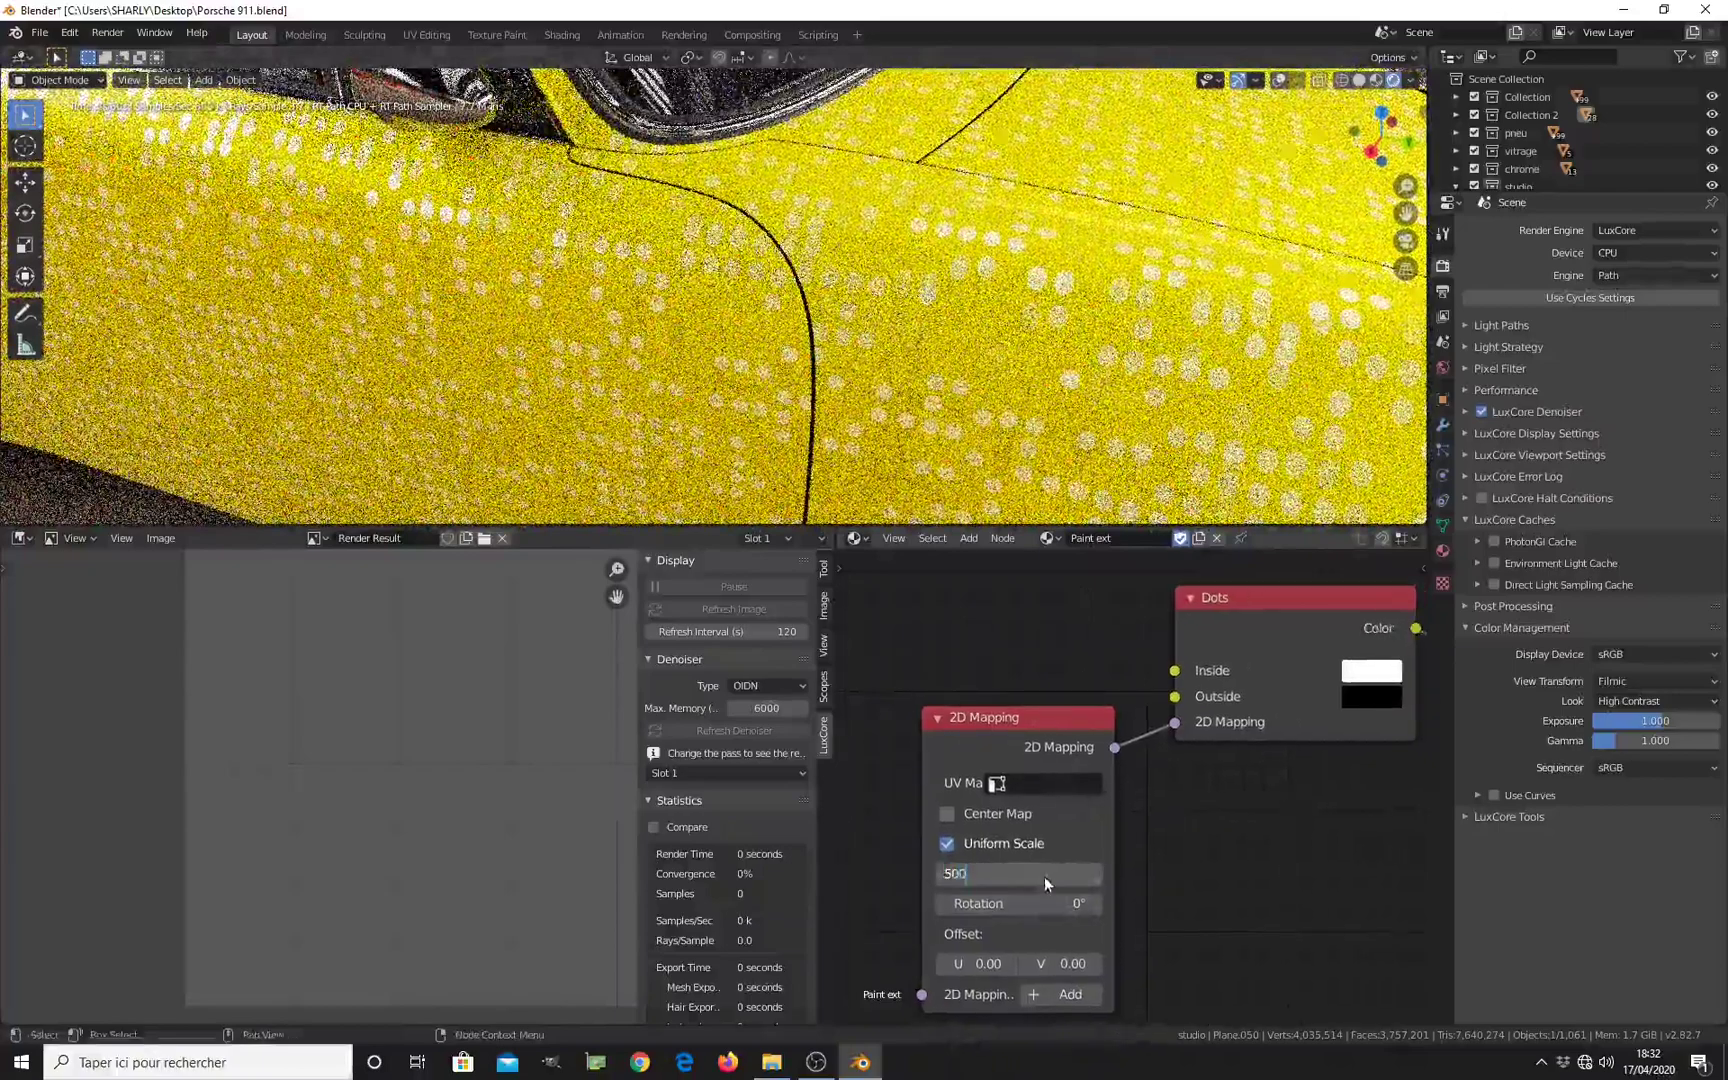
{"action": "key", "text": "Return"}
Step: Raise the Carpaint node's R2 value to 1.00
{"action": "scroll", "coordinate": [1303, 796], "scroll_direction": "down", "scroll_amount": 5}
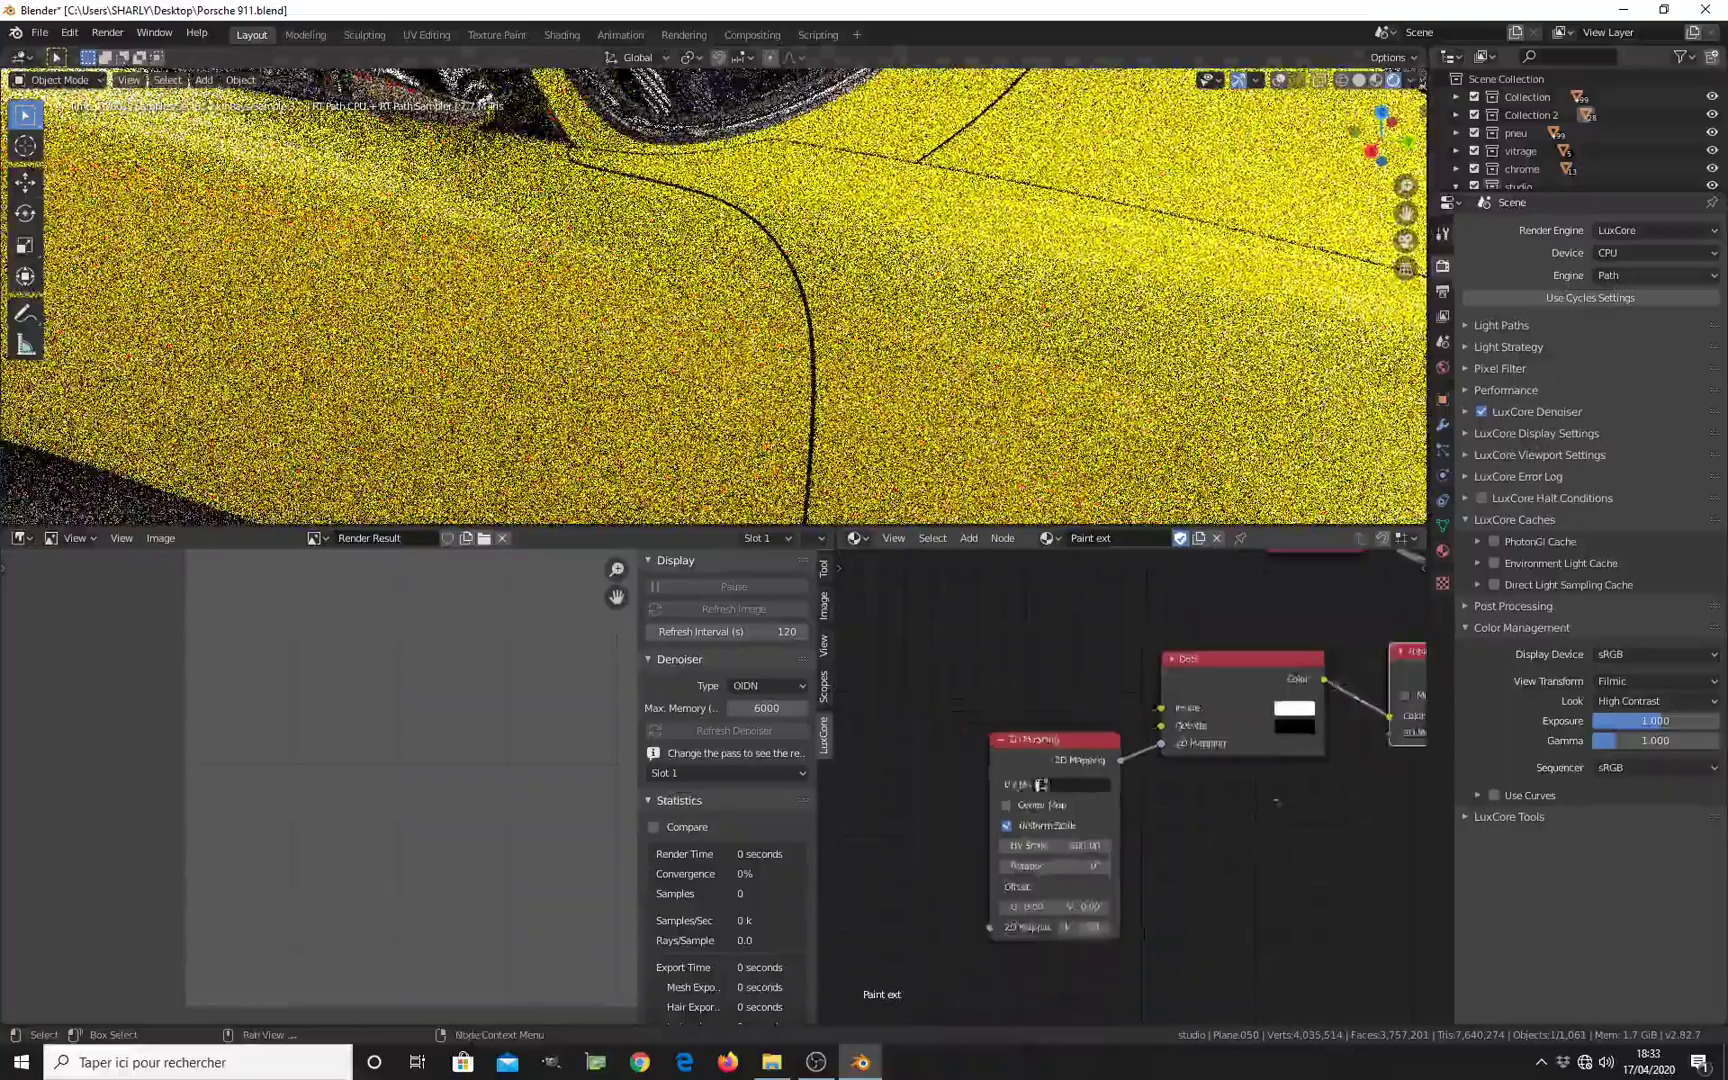
{"action": "middle_click_drag", "start_coordinate": [1303, 798], "coordinate": [948, 808]}
{"action": "scroll", "coordinate": [1070, 810], "scroll_direction": "up", "scroll_amount": 3}
{"action": "middle_click_drag", "start_coordinate": [1134, 805], "coordinate": [996, 817]}
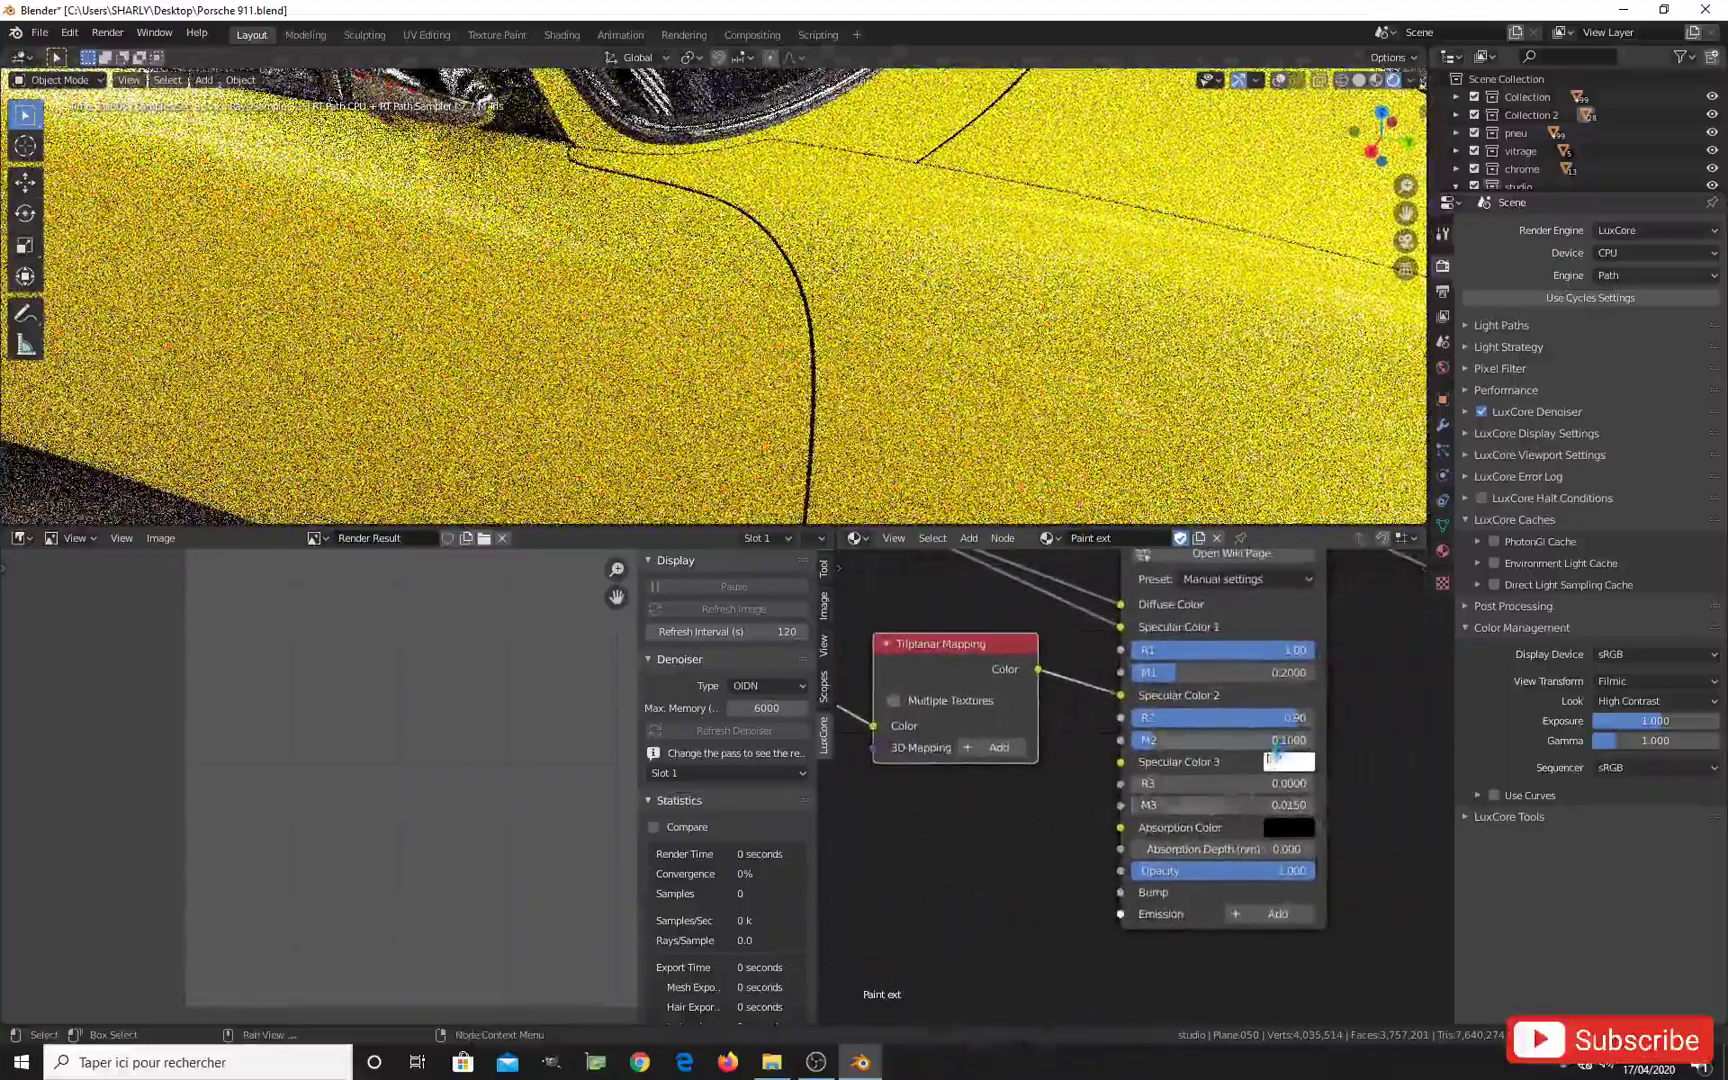
{"action": "left_click_drag", "start_coordinate": [1268, 719], "coordinate": [1290, 719]}
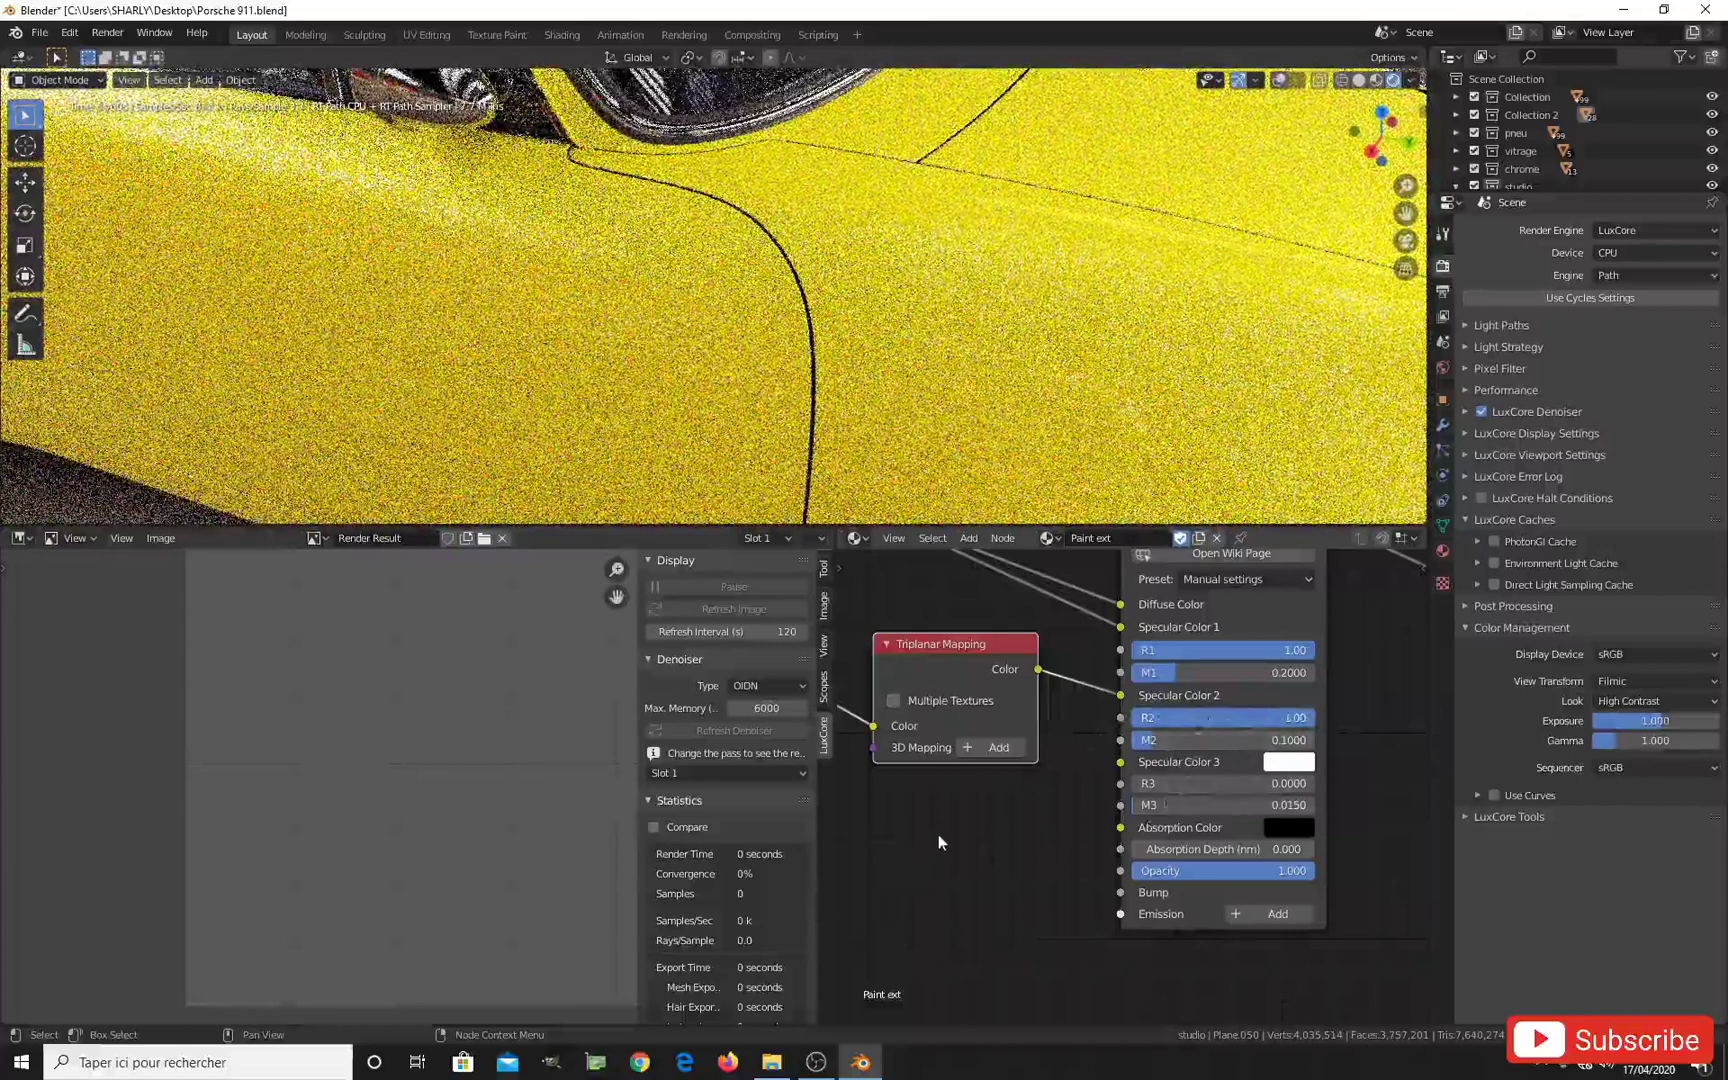
{"action": "scroll", "coordinate": [1054, 873], "scroll_direction": "down", "scroll_amount": 3}
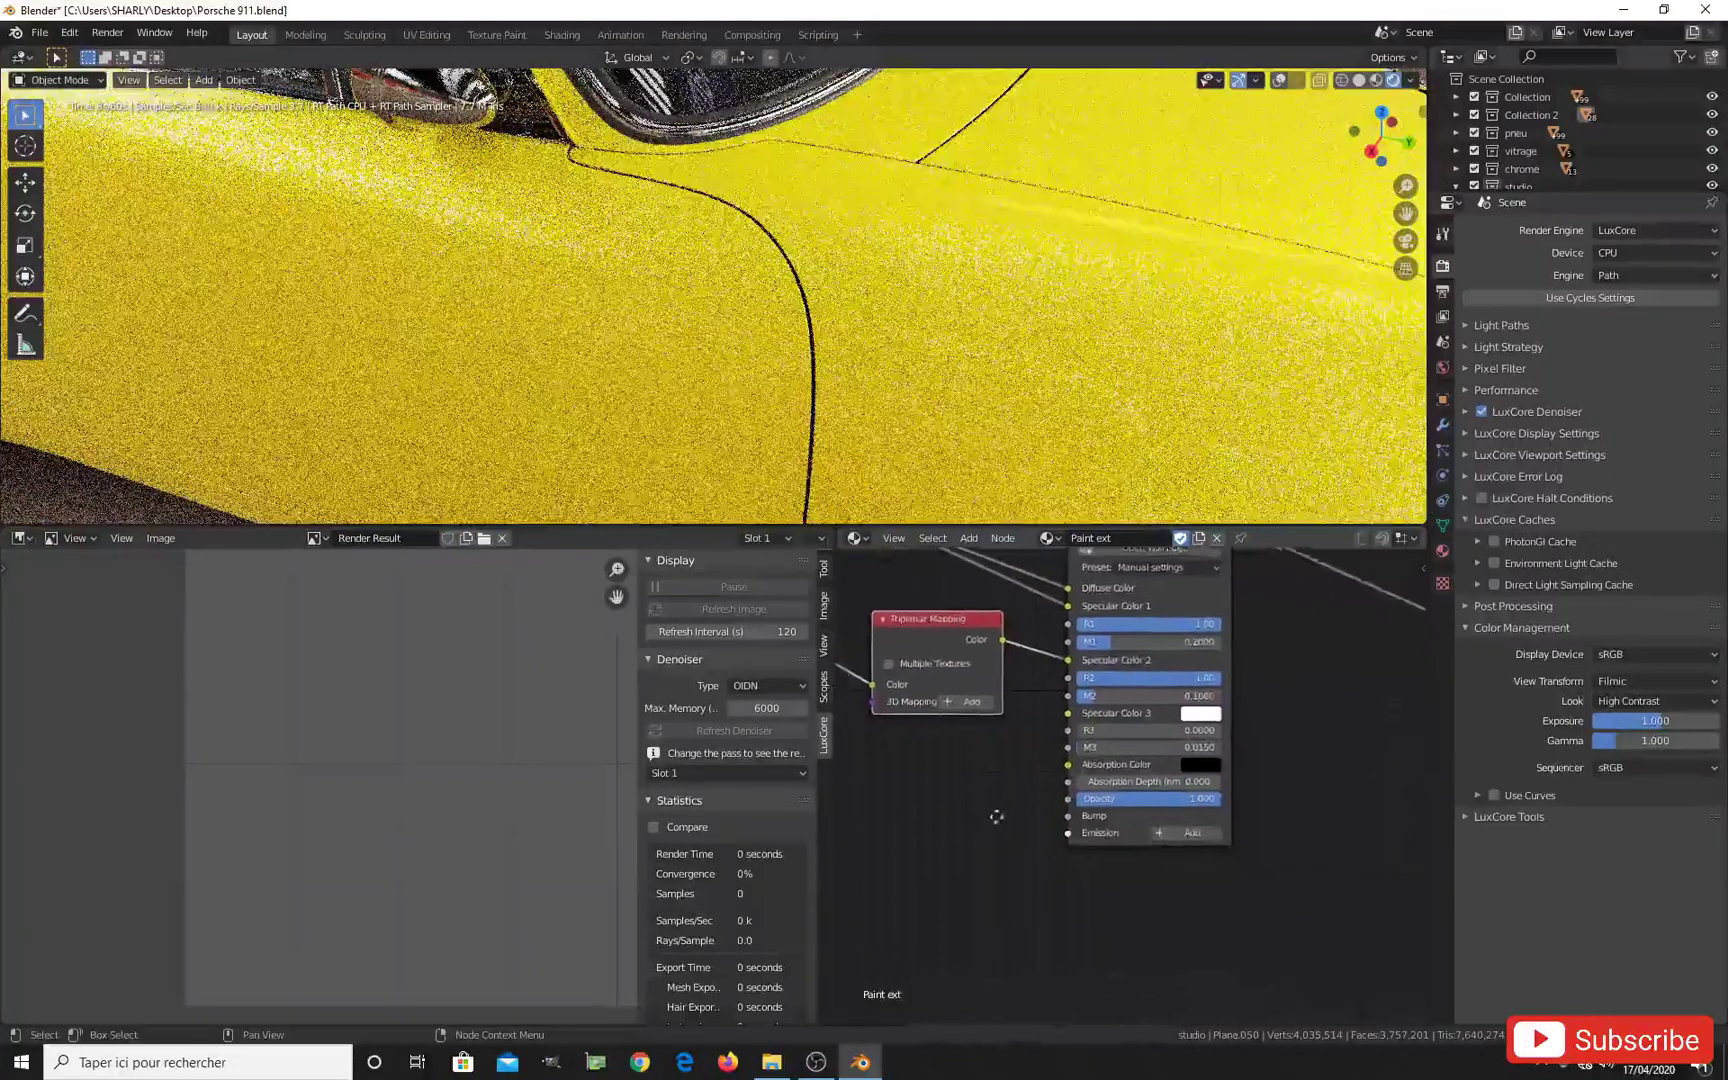
Step: Change the Carpaint's Absorption Color to a saturated cyan at full brightness
{"action": "scroll", "coordinate": [1120, 860], "scroll_direction": "up", "scroll_amount": 6}
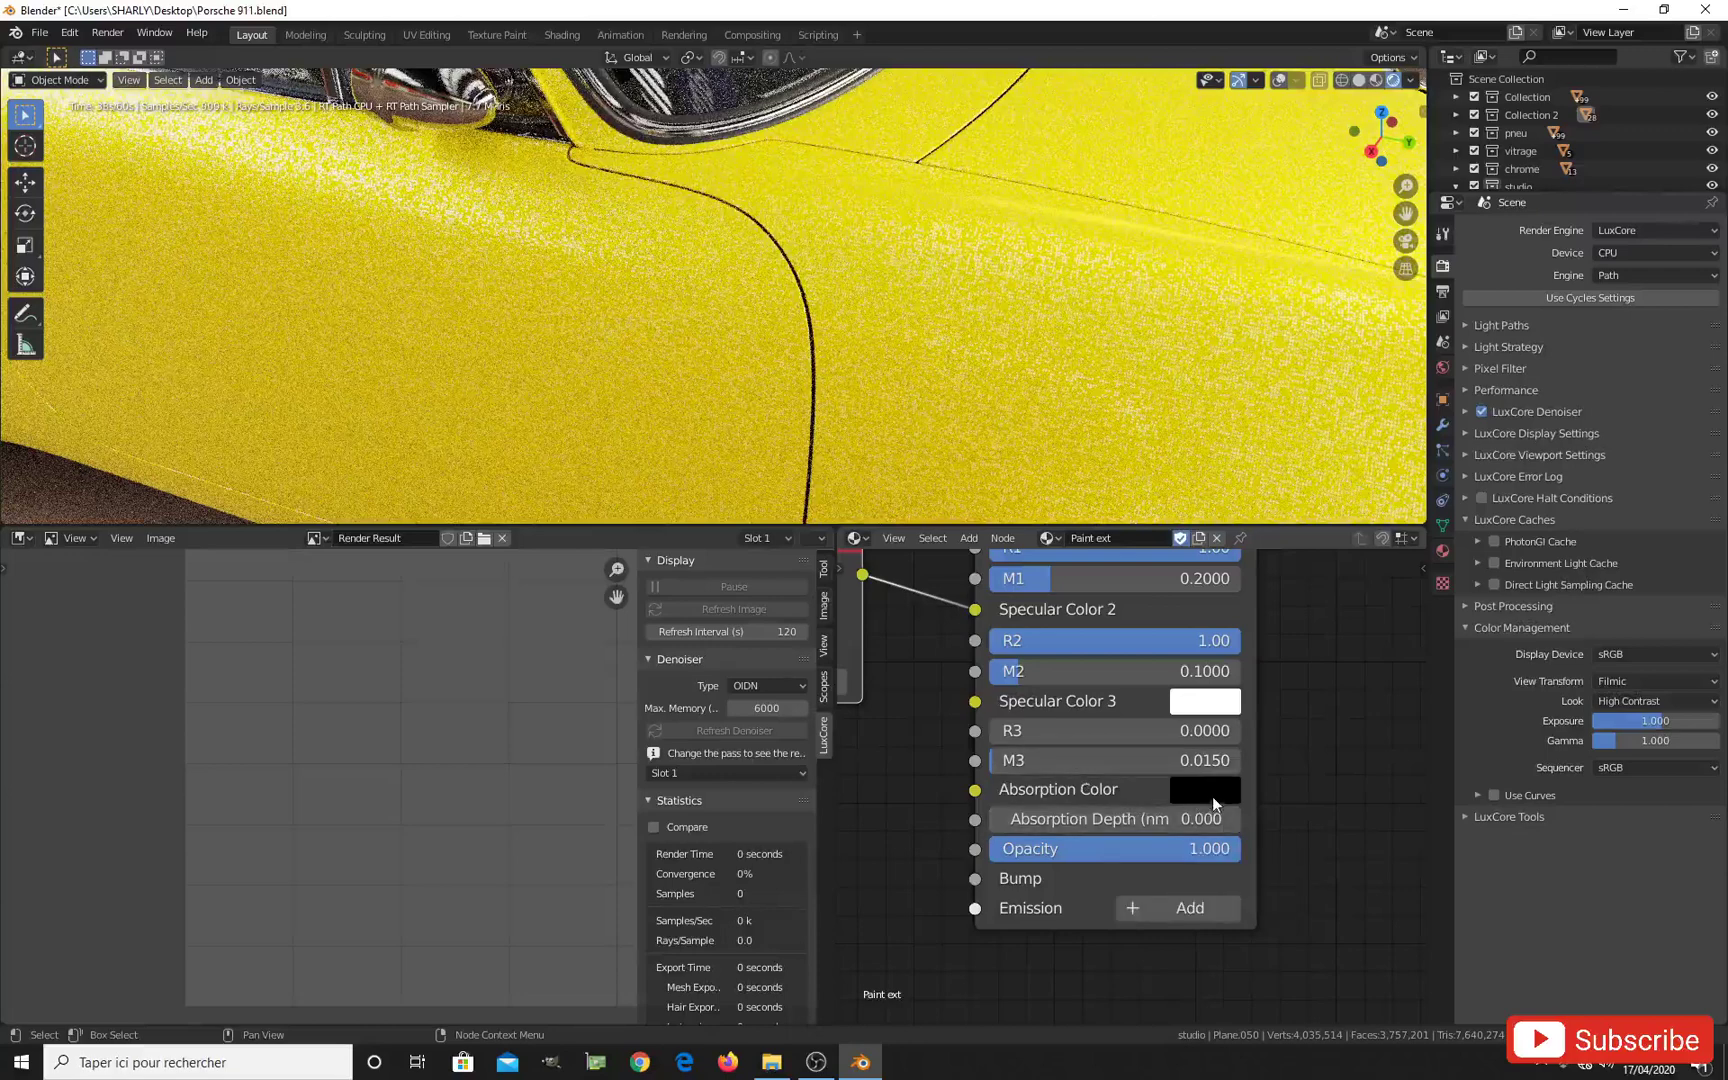
{"action": "left_click", "coordinate": [1210, 792]}
{"action": "left_click_drag", "start_coordinate": [1411, 587], "coordinate": [1412, 405]}
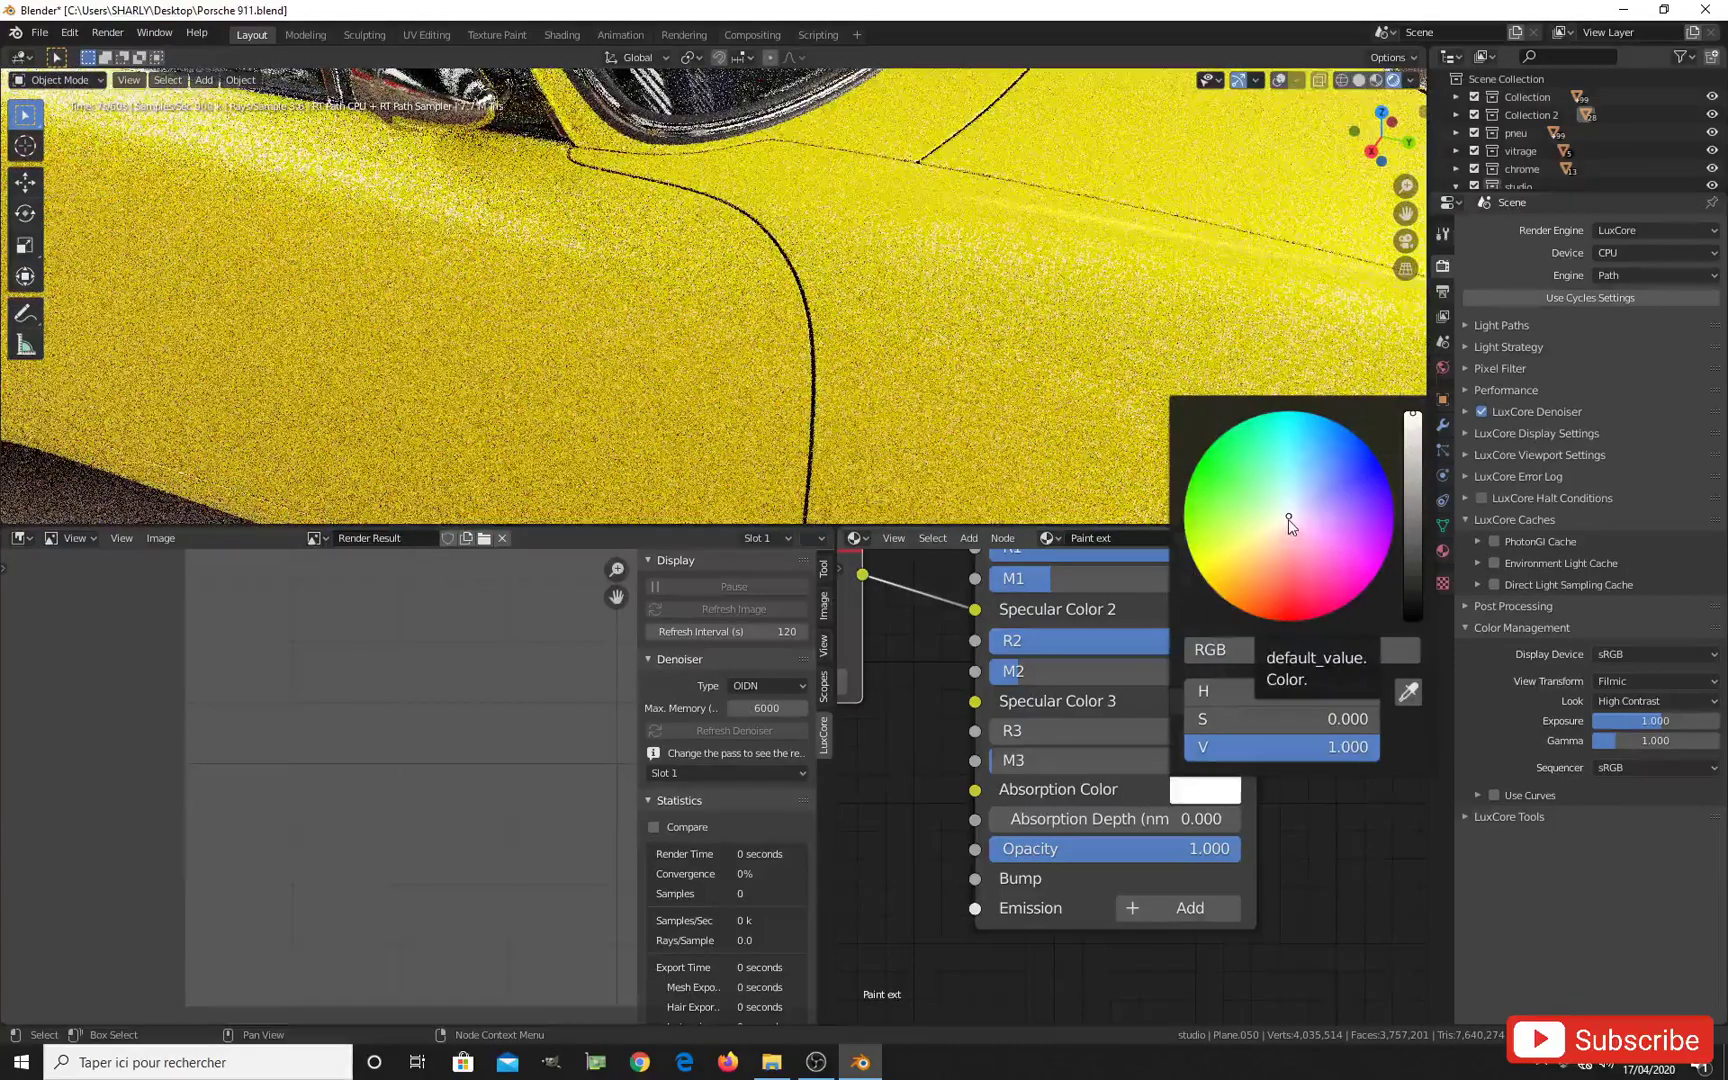
{"action": "left_click_drag", "start_coordinate": [1290, 524], "coordinate": [1301, 423]}
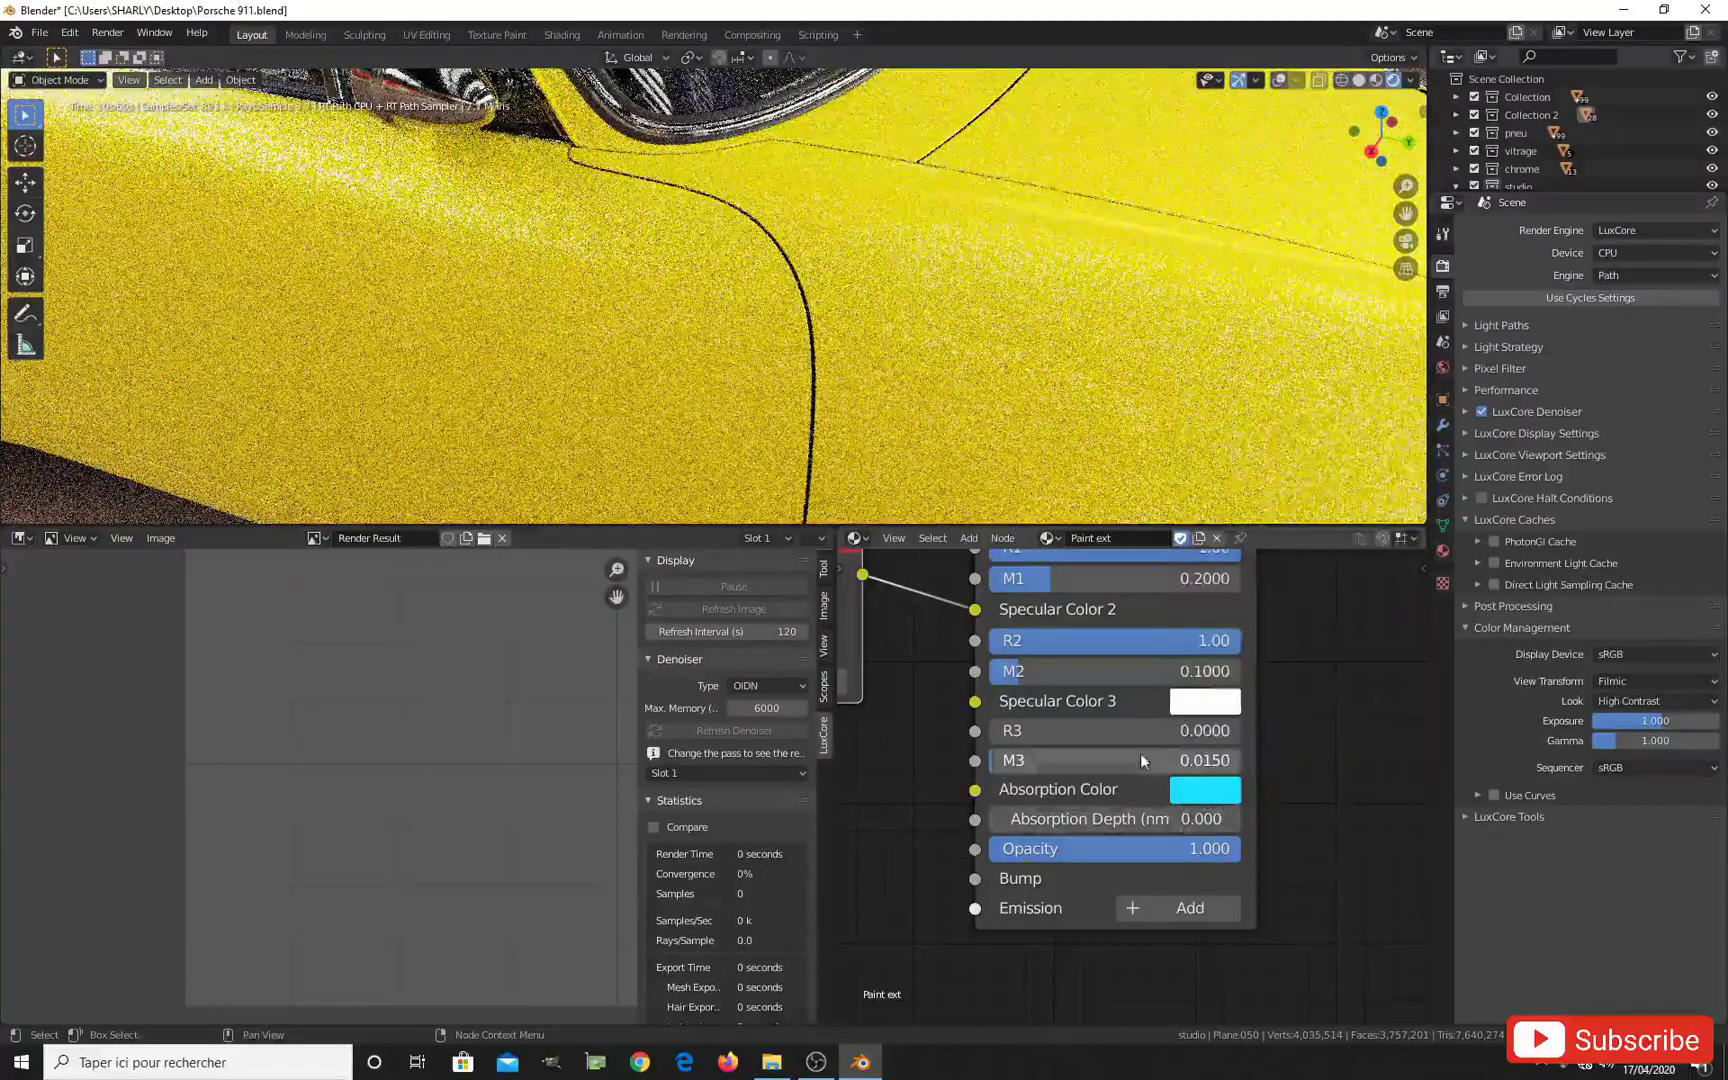
Step: Set the Carpaint's Absorption Depth to 2 nm and view the front of the car
{"action": "left_click", "coordinate": [1153, 818]}
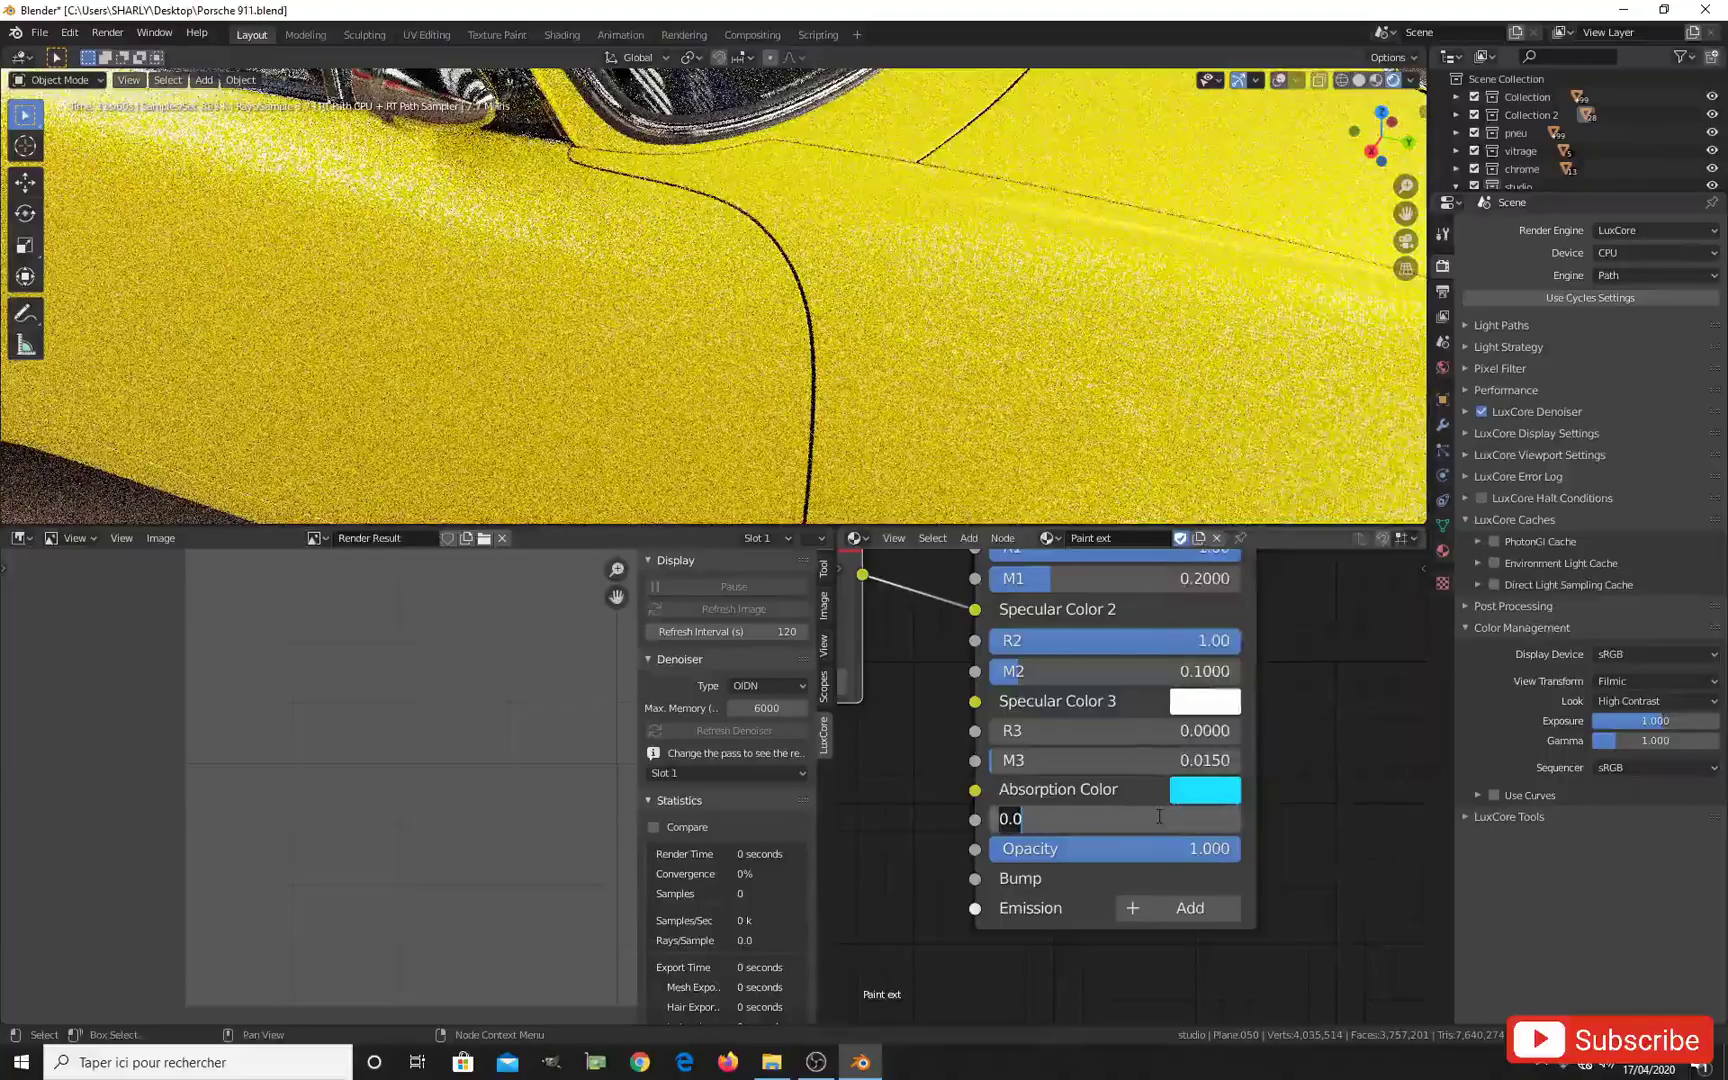
{"action": "type", "text": "2"}
{"action": "key", "text": "Return"}
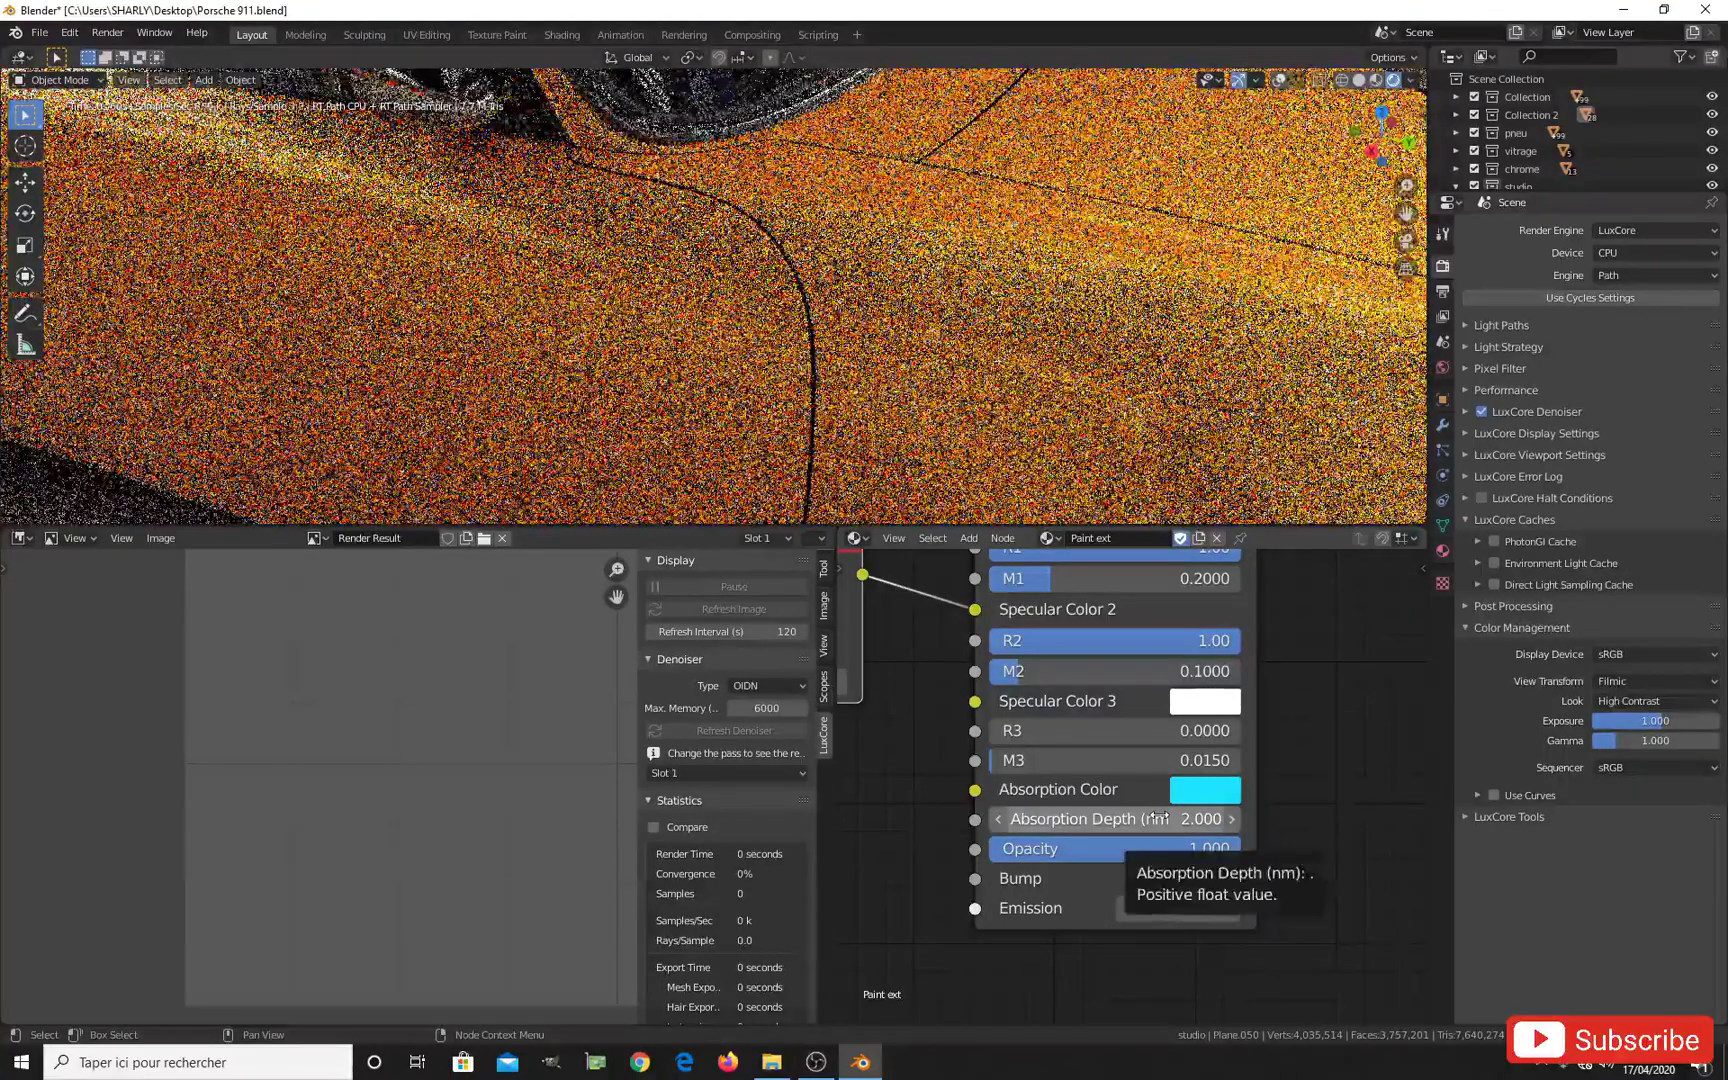
{"action": "scroll", "coordinate": [1050, 220], "scroll_direction": "down", "scroll_amount": 3}
{"action": "middle_click_drag", "start_coordinate": [1130, 340], "coordinate": [1060, 309]}
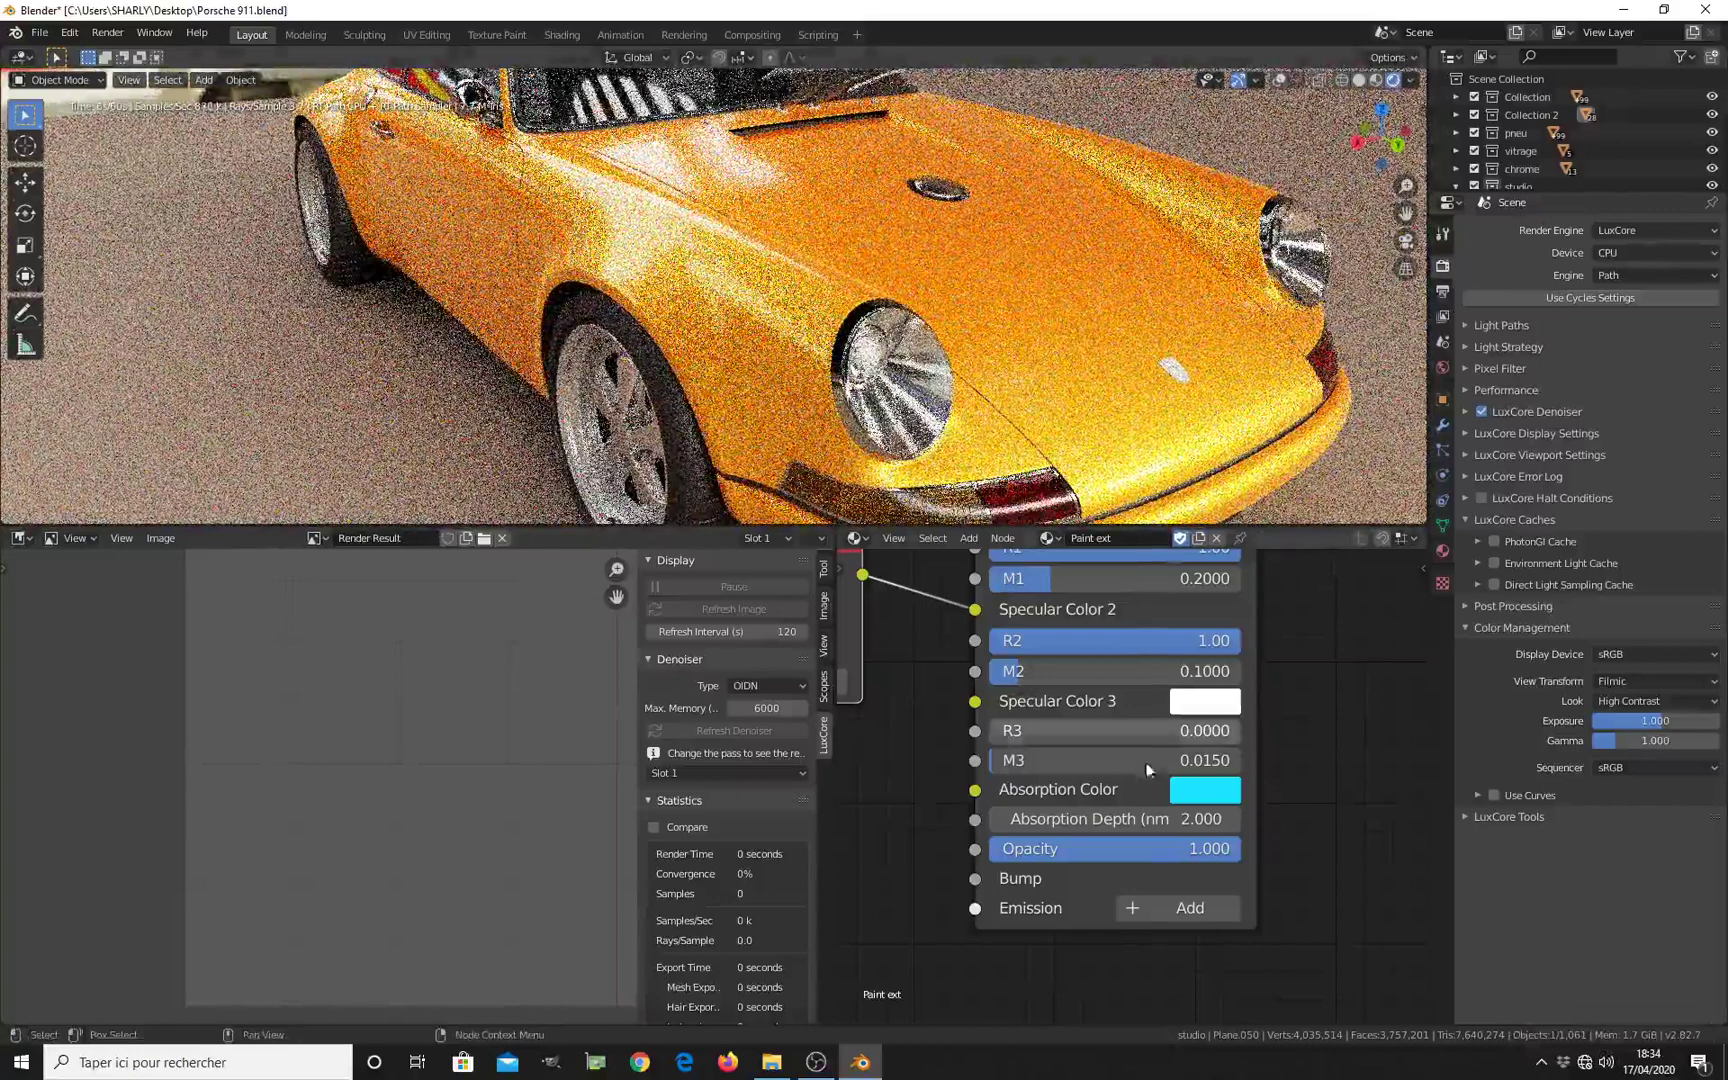
Step: Reduce the Carpaint's Absorption Depth to 0.7 nm
{"action": "left_click", "coordinate": [1175, 820]}
{"action": "type", "text": "0.7"}
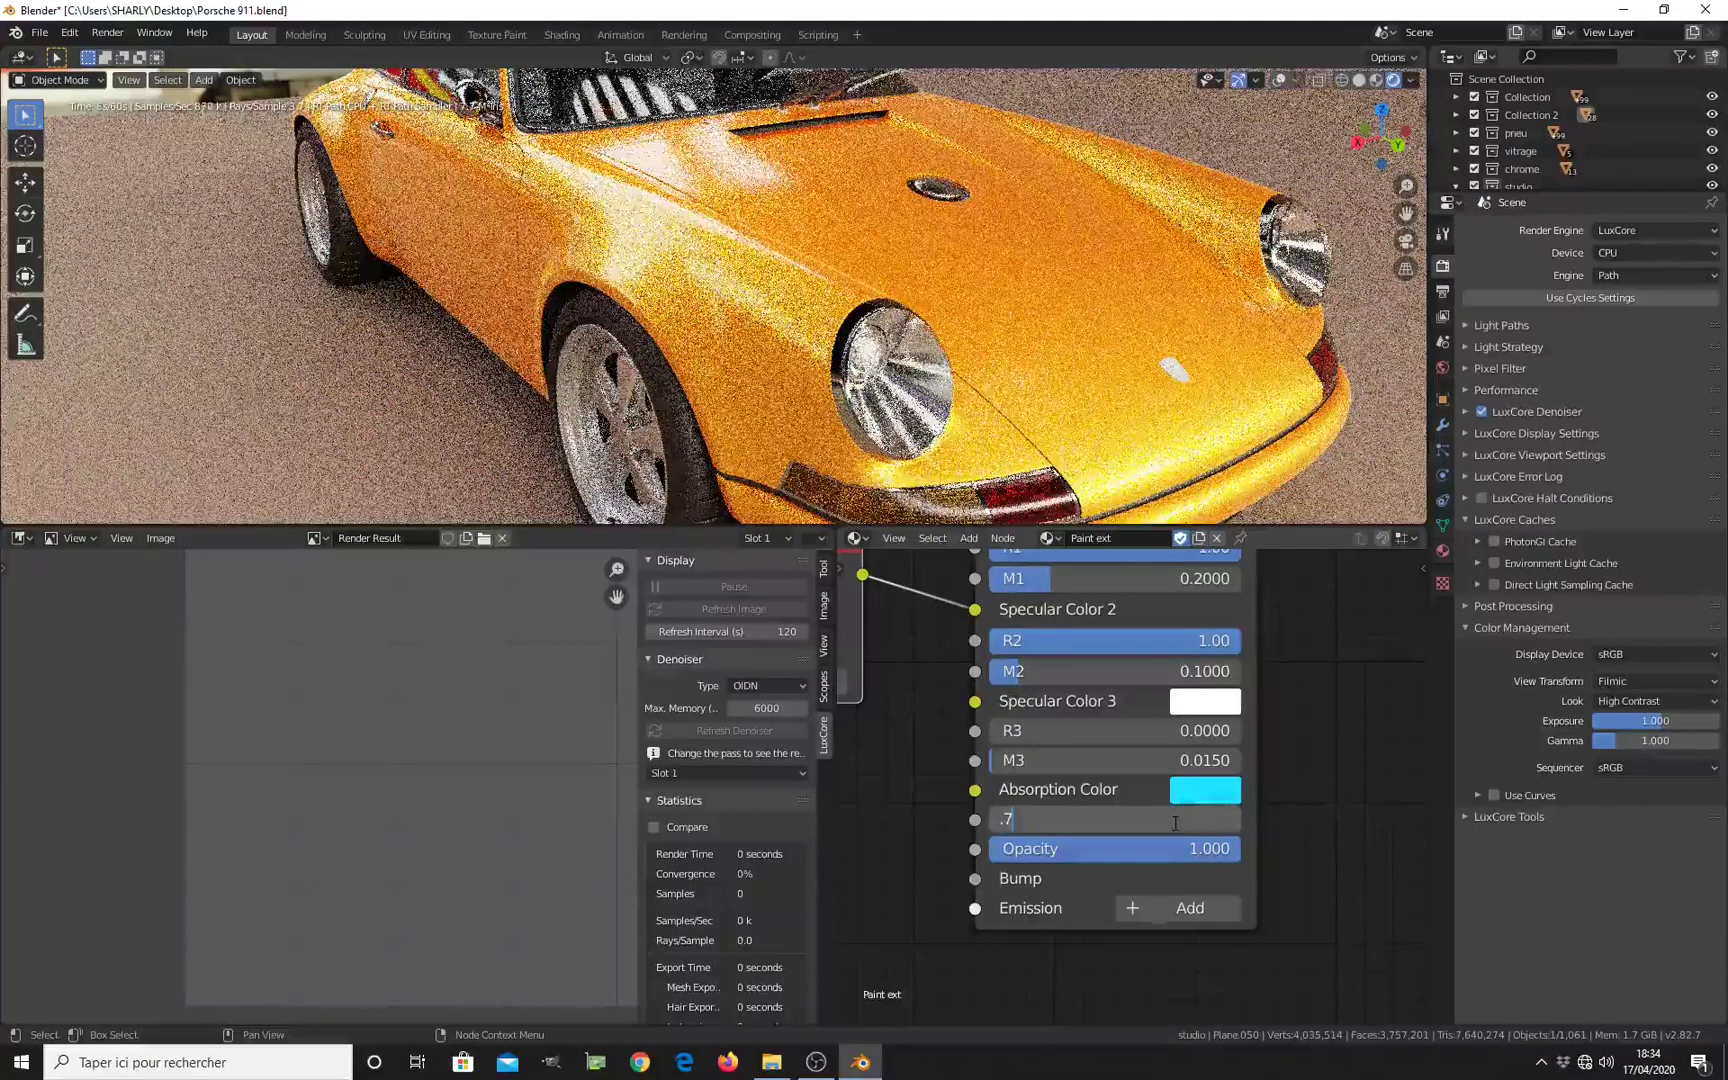
{"action": "key", "text": "Return"}
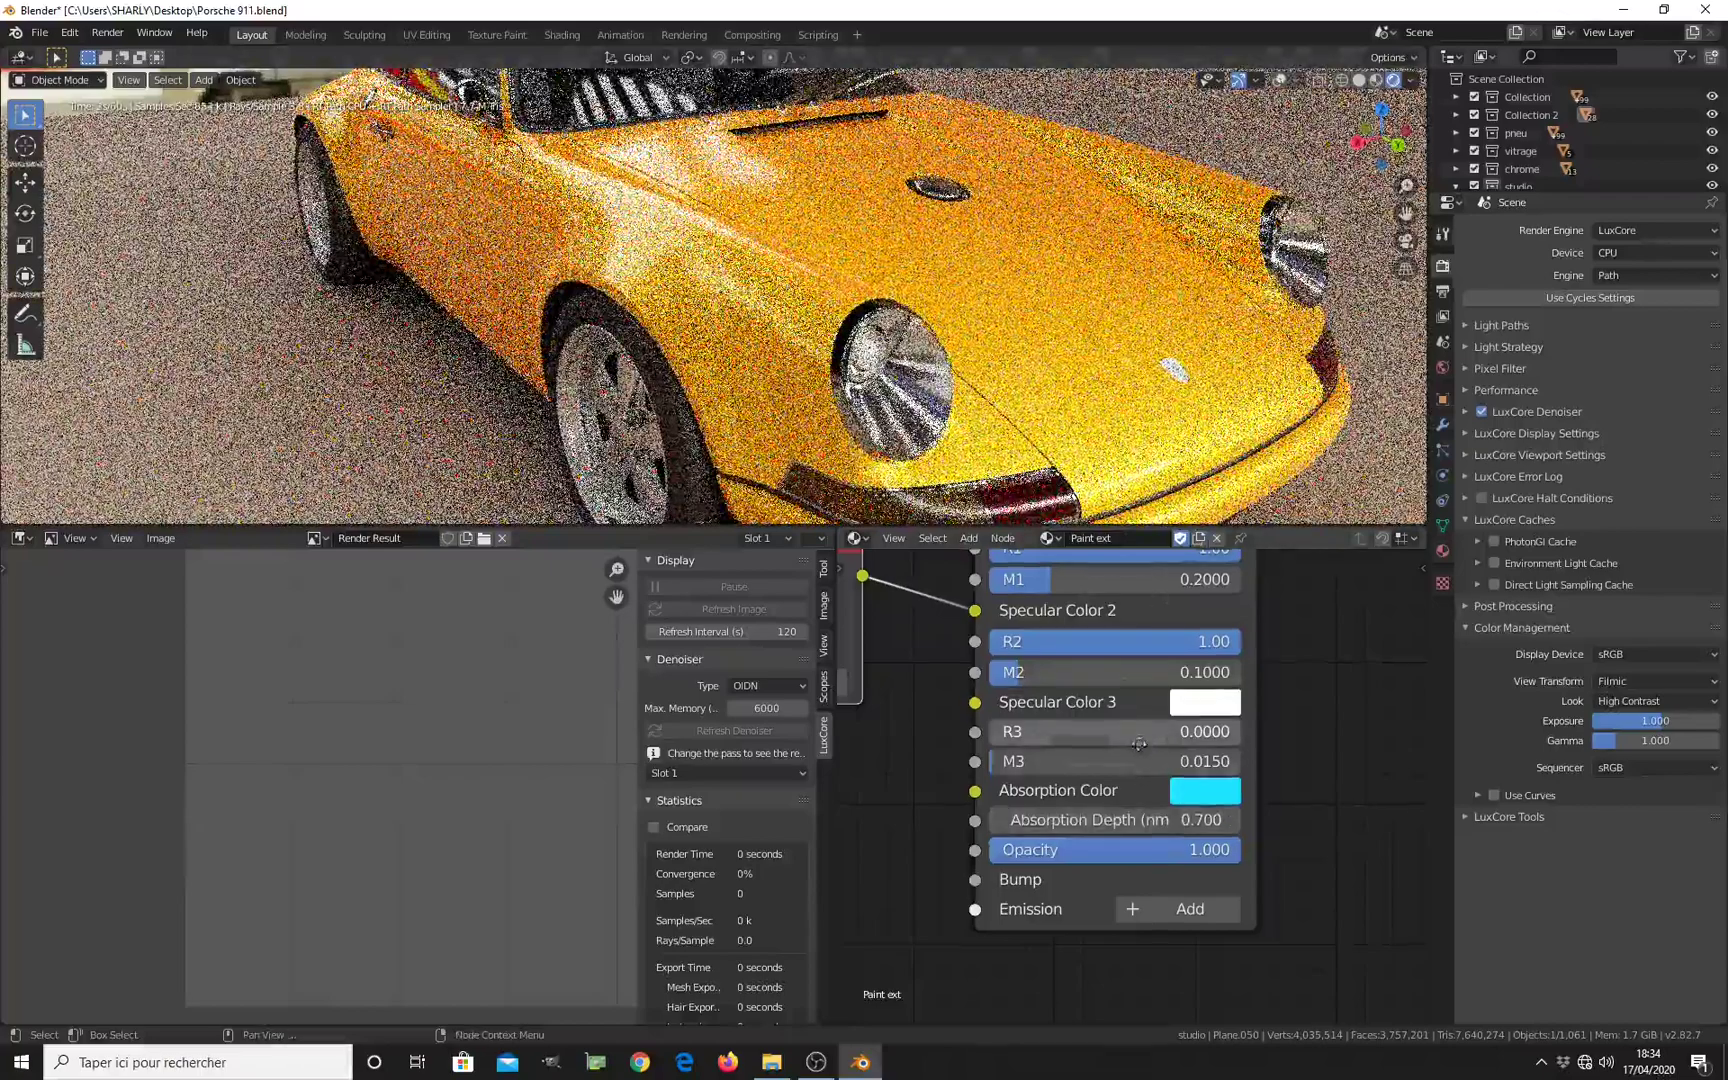
Step: Pick a slightly less saturated cyan for the Carpaint's Absorption Color
{"action": "middle_click_drag", "start_coordinate": [1125, 721], "coordinate": [1133, 737]}
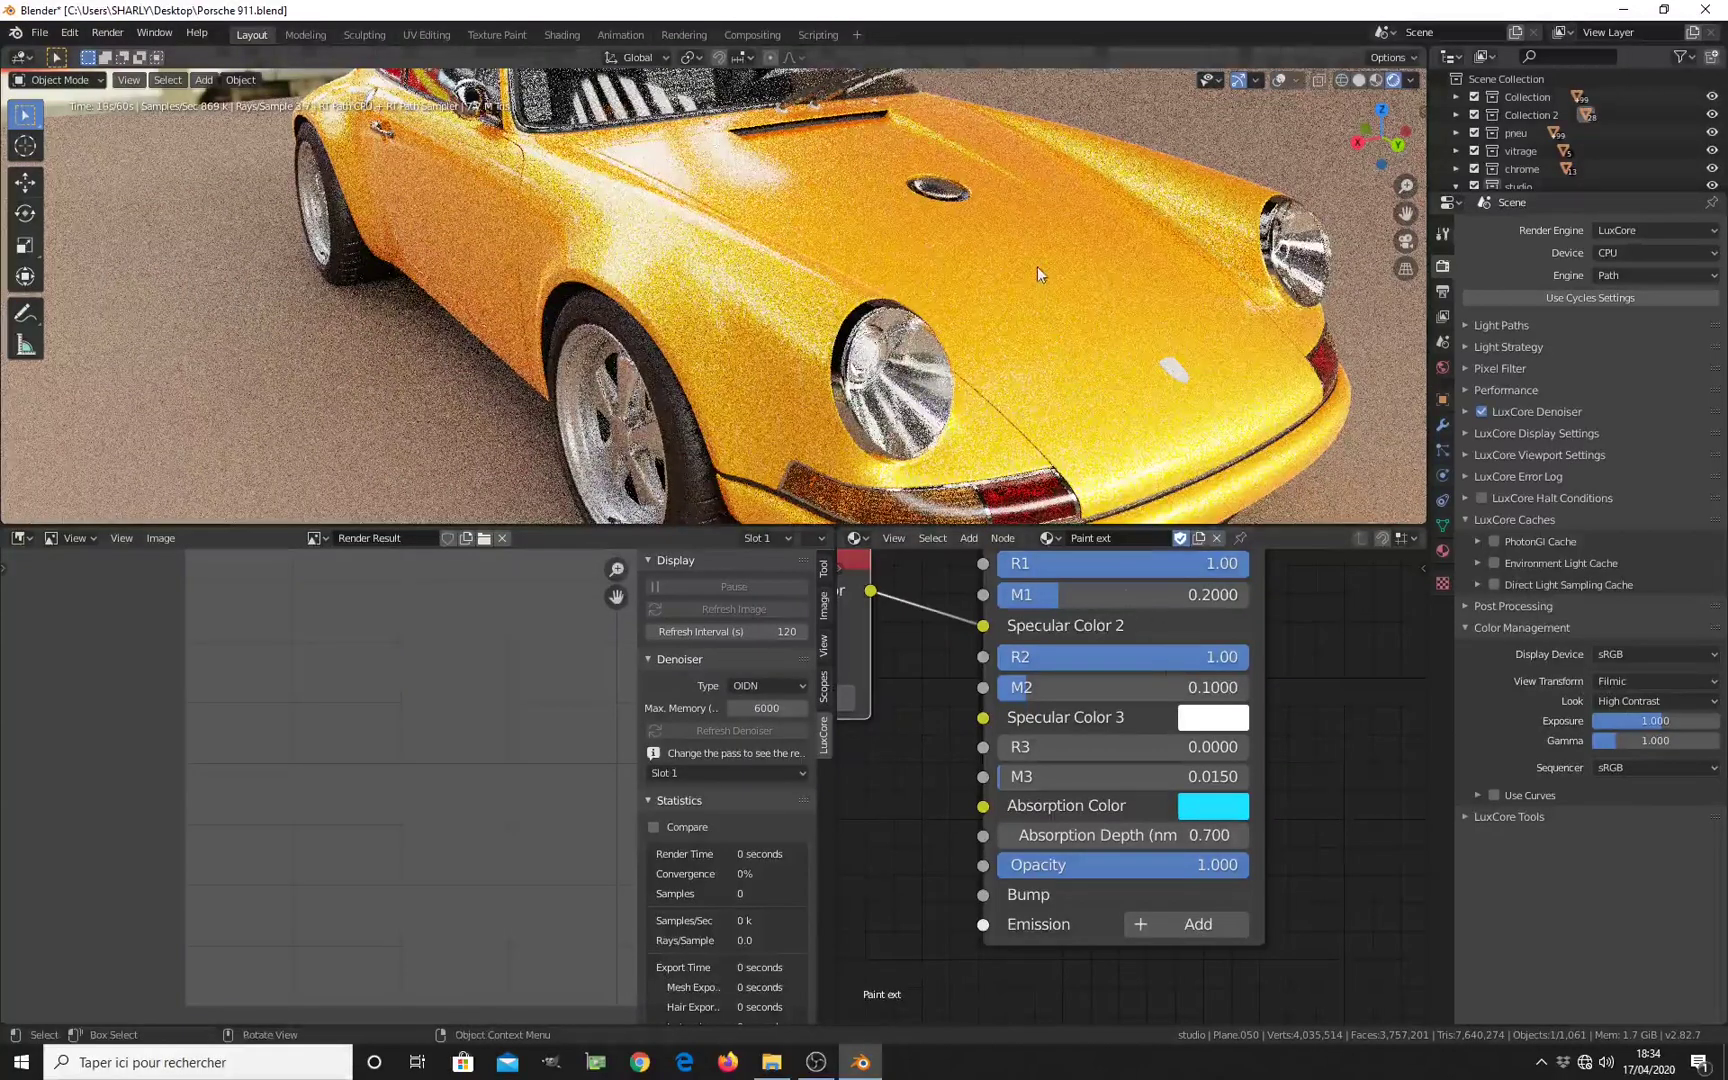
{"action": "left_click", "coordinate": [1211, 811]}
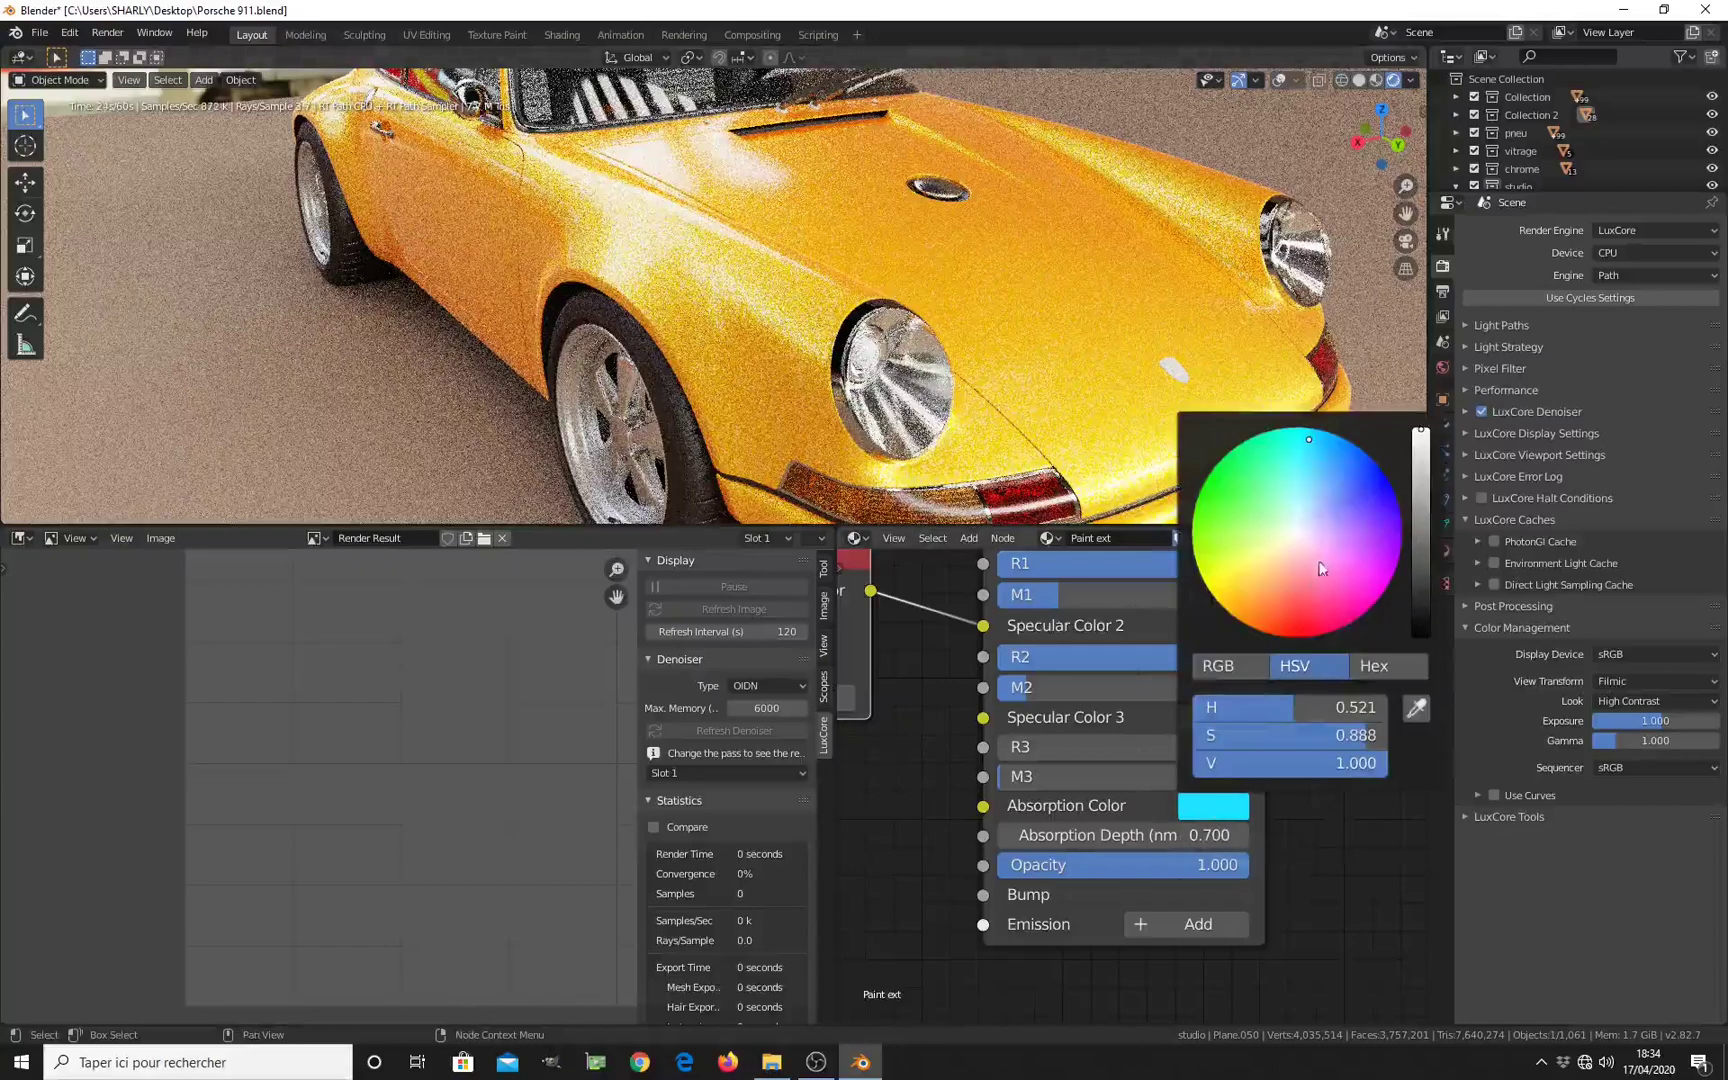
{"action": "left_click", "coordinate": [1304, 454]}
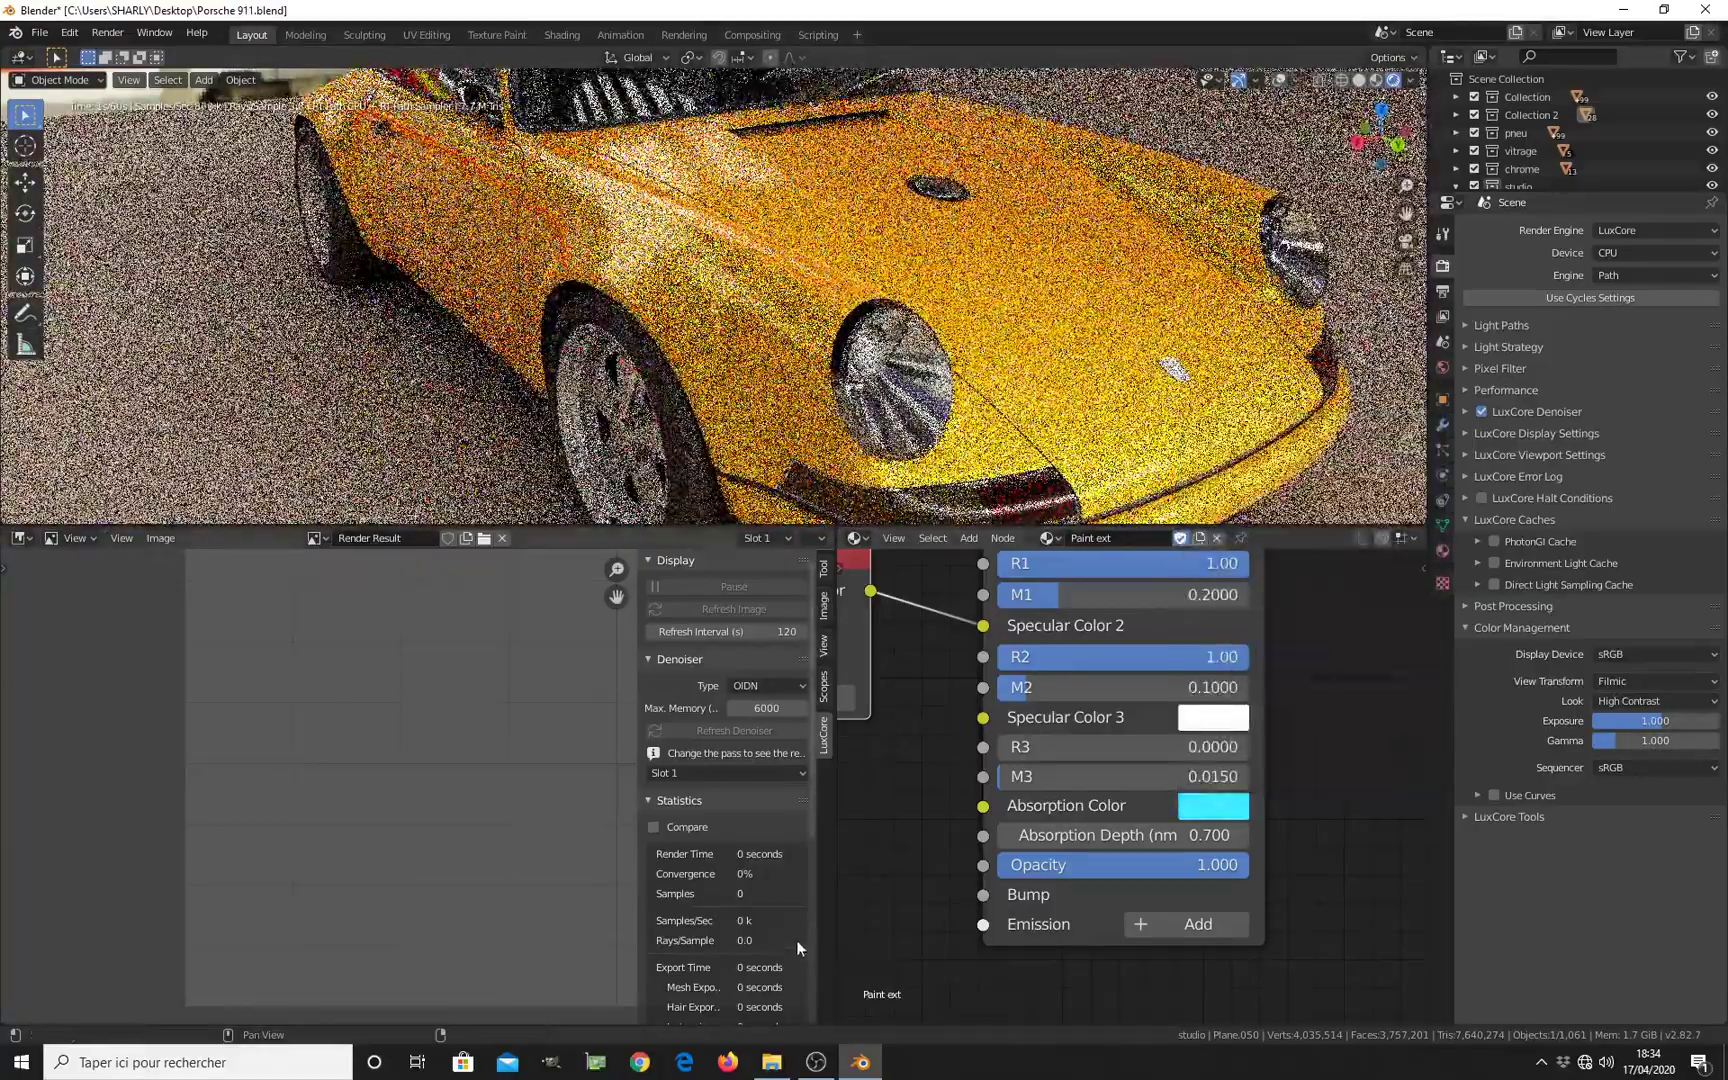
Step: Raise the Carpaint's Absorption Depth to 2 nm
{"action": "left_click", "coordinate": [1172, 837]}
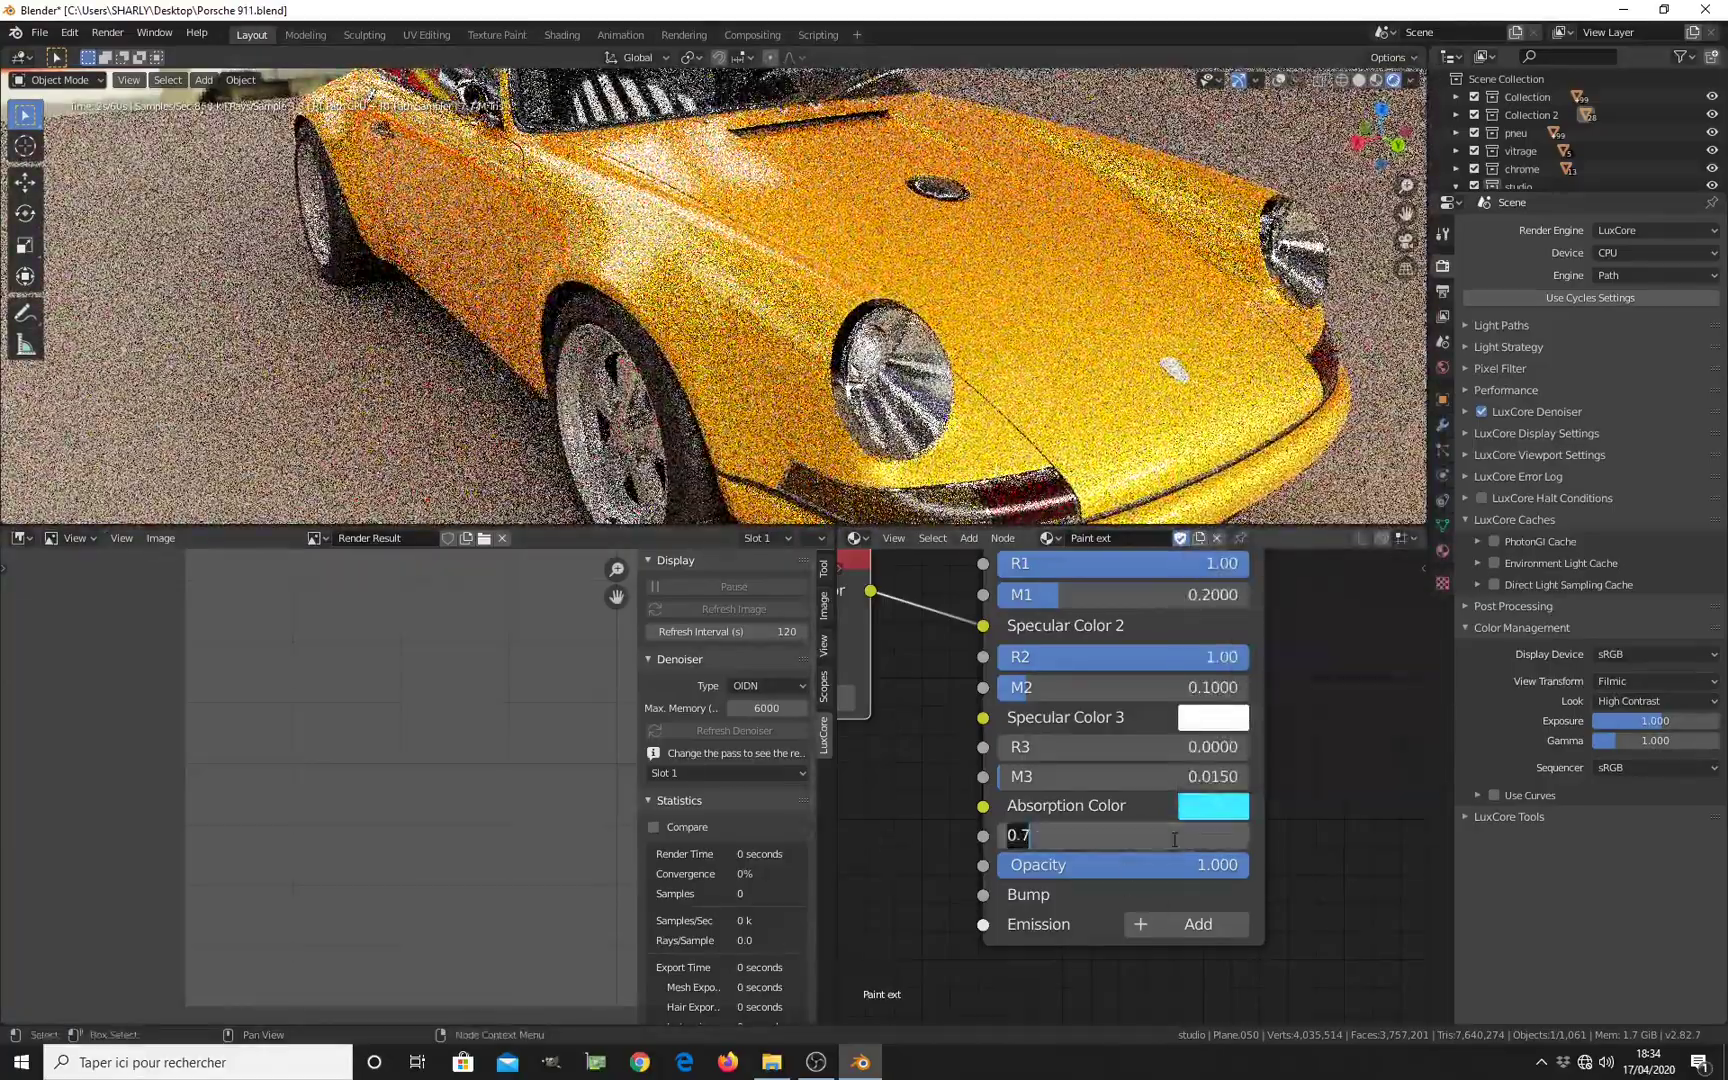
{"action": "type", "text": "2"}
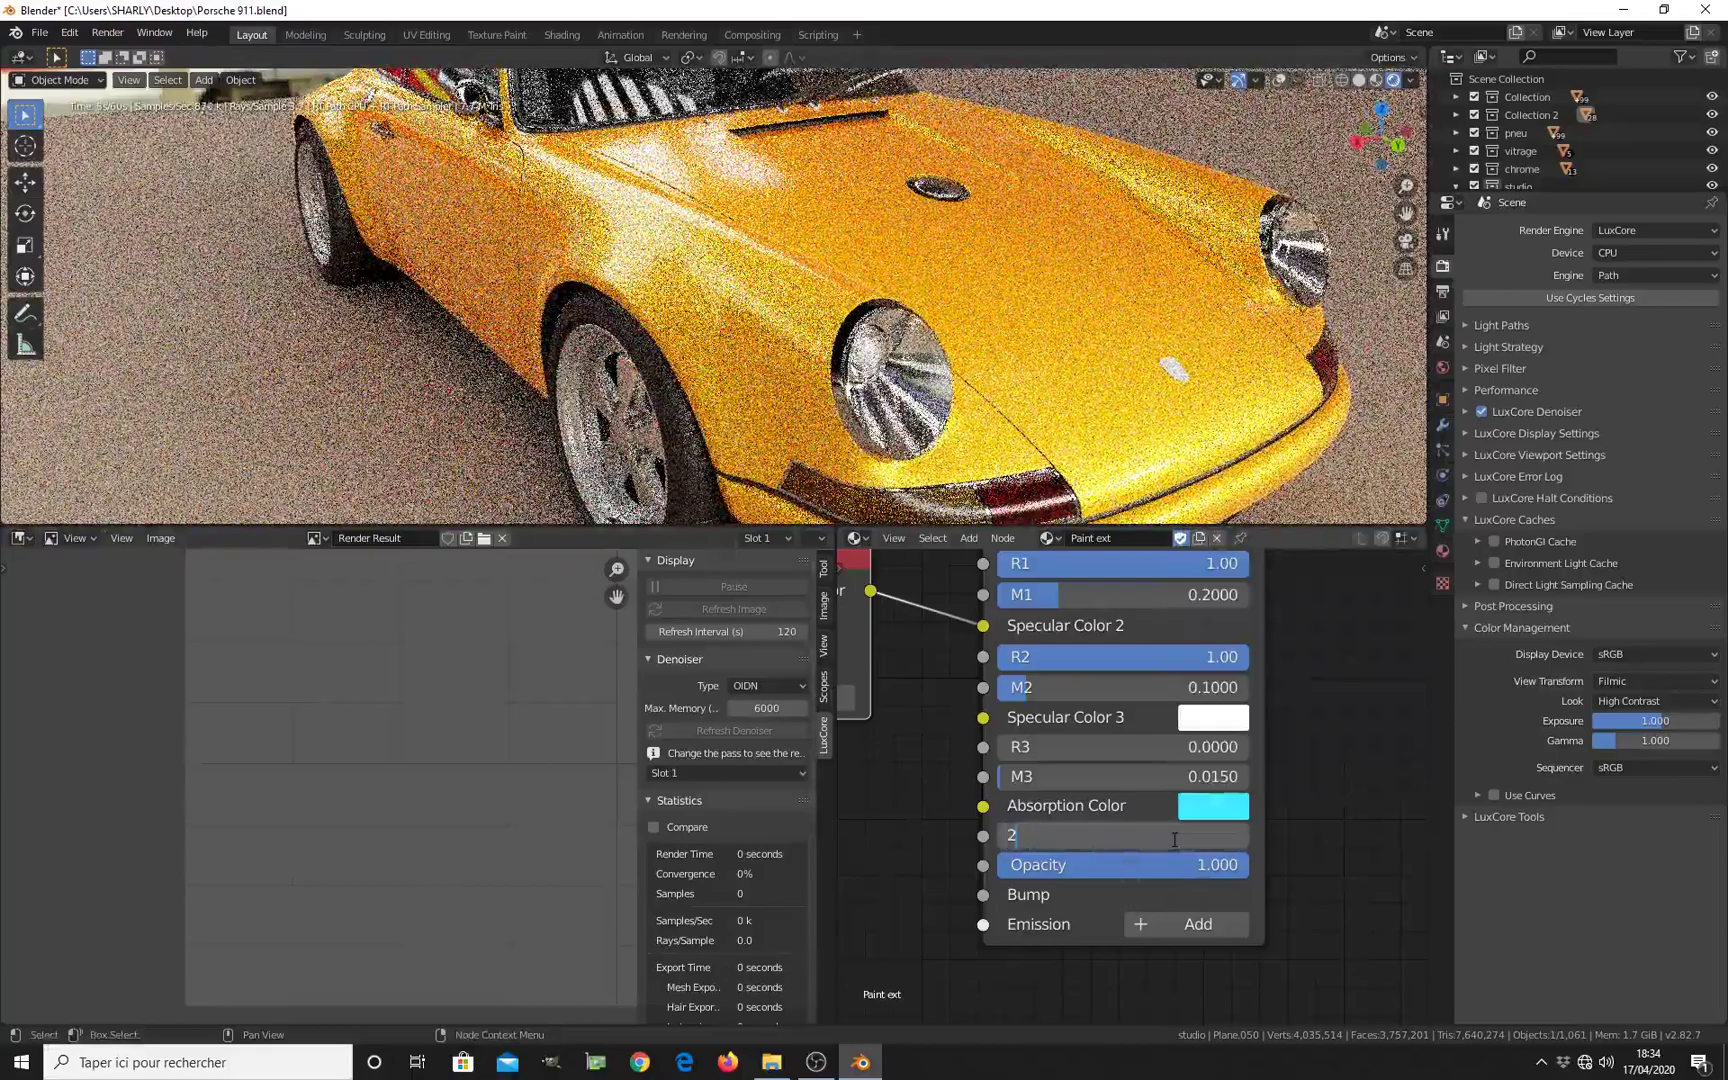
{"action": "key", "text": "Return"}
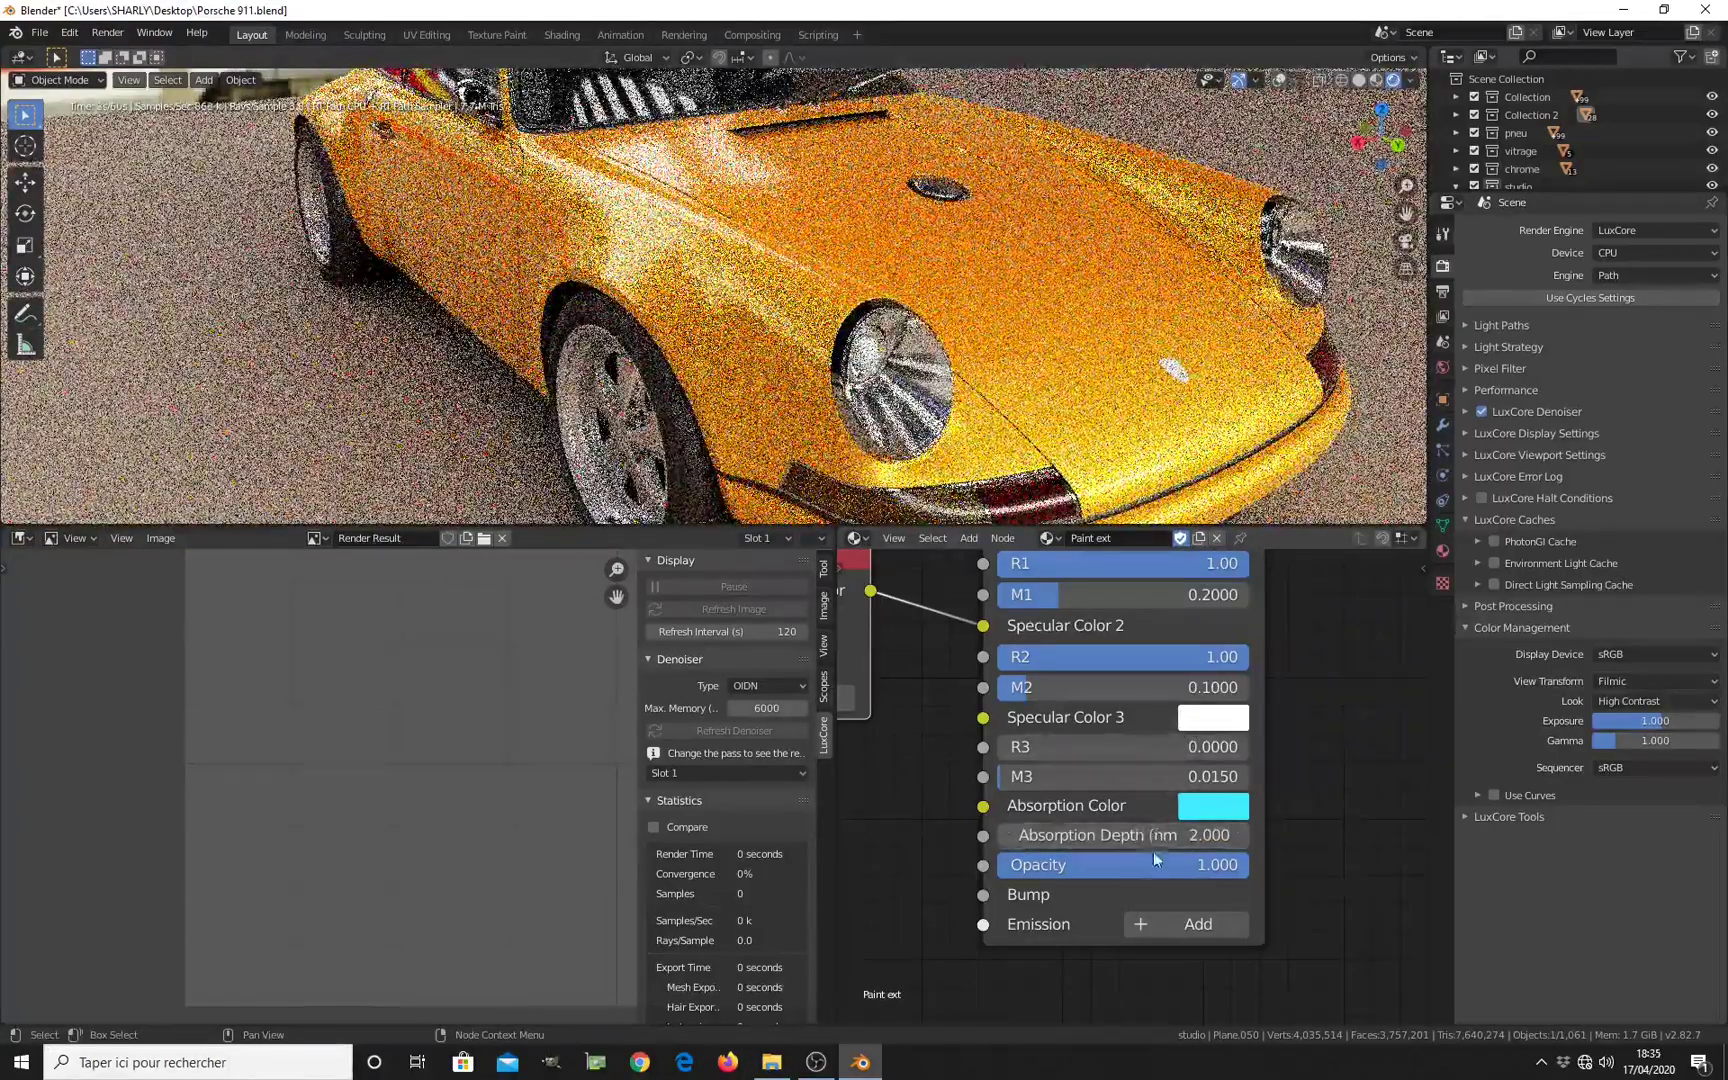
Step: Set the Carpaint's Absorption Depth to 1 nm
{"action": "scroll", "coordinate": [1150, 836], "scroll_direction": "down", "scroll_amount": 2}
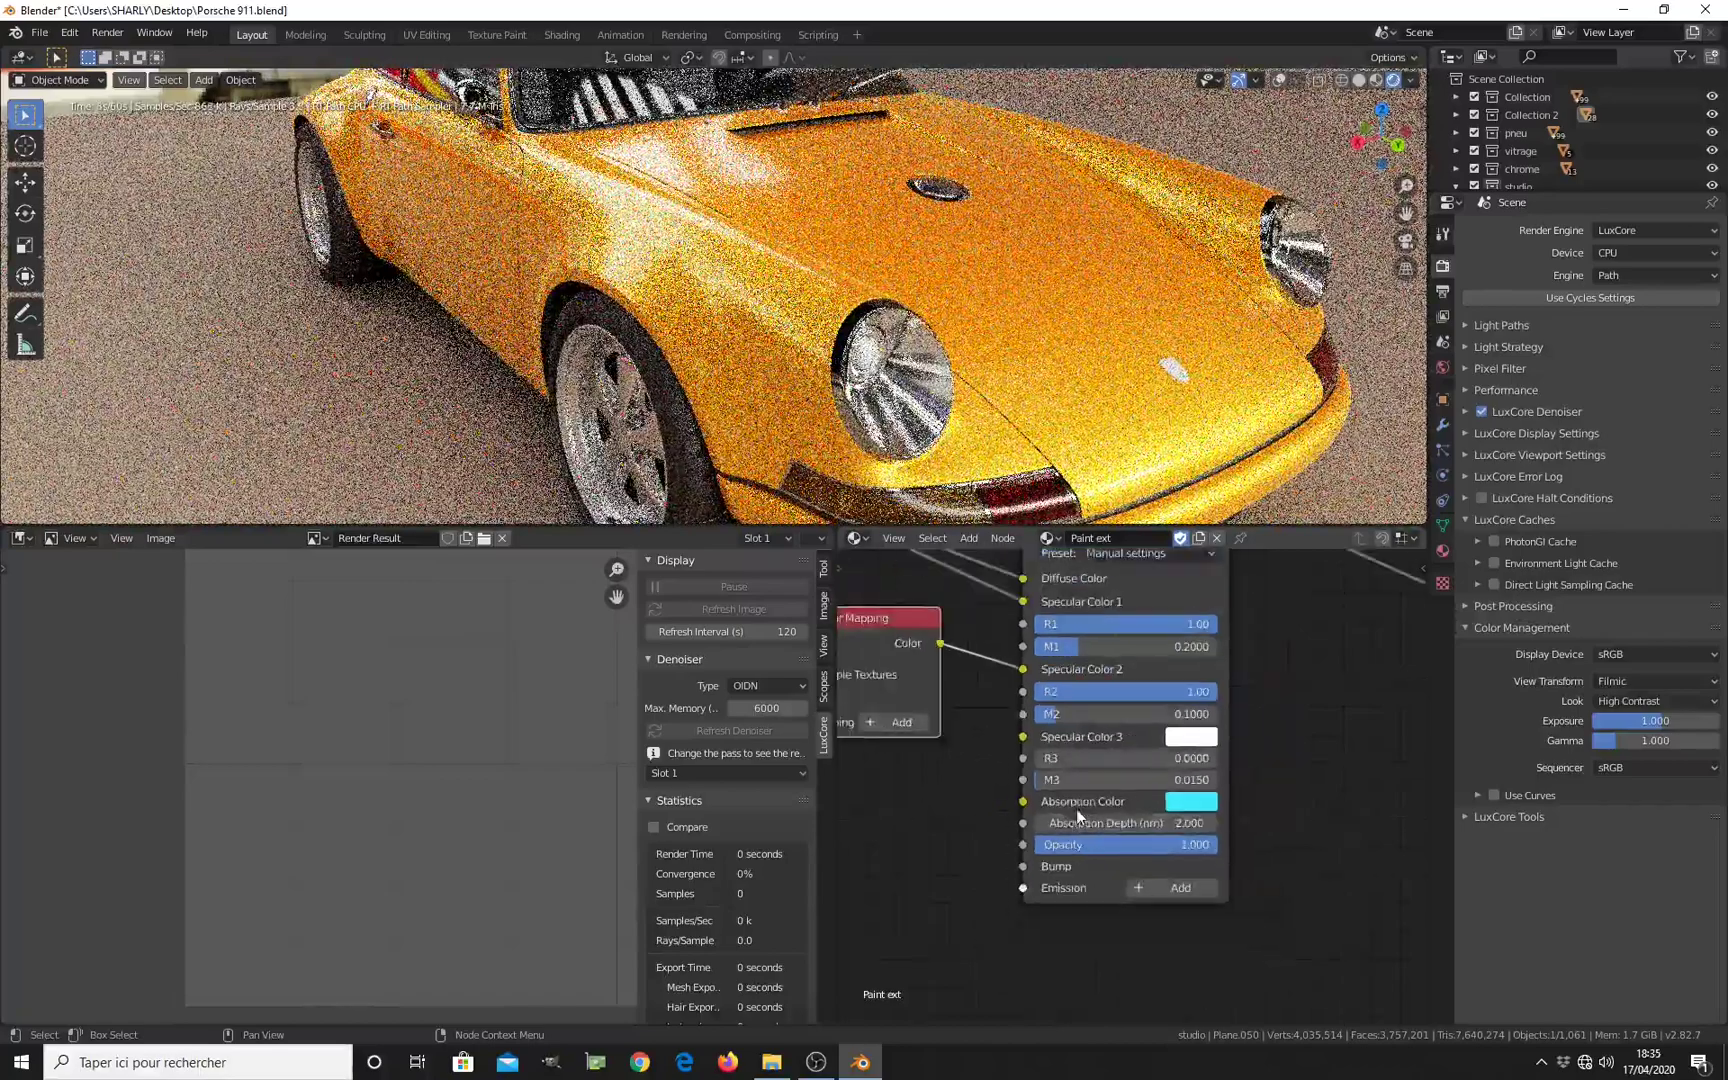
{"action": "left_click", "coordinate": [1161, 846]}
{"action": "type", "text": "1"}
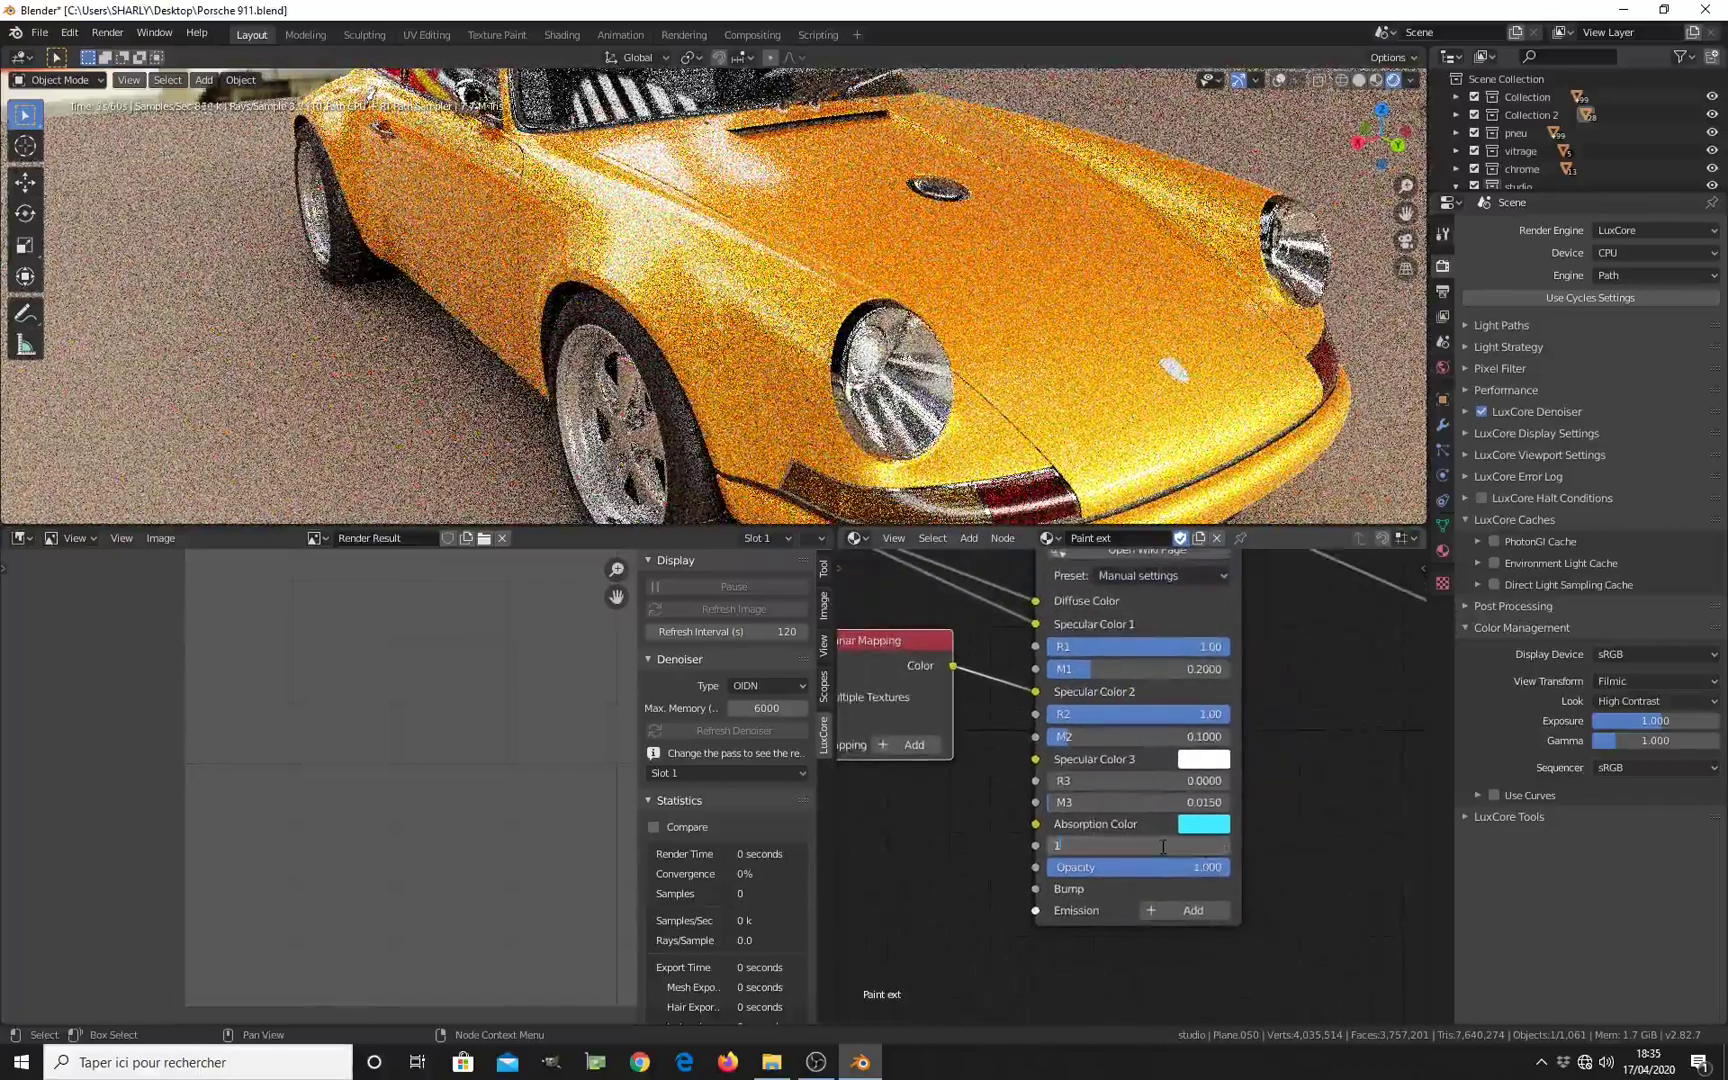
{"action": "key", "text": "Return"}
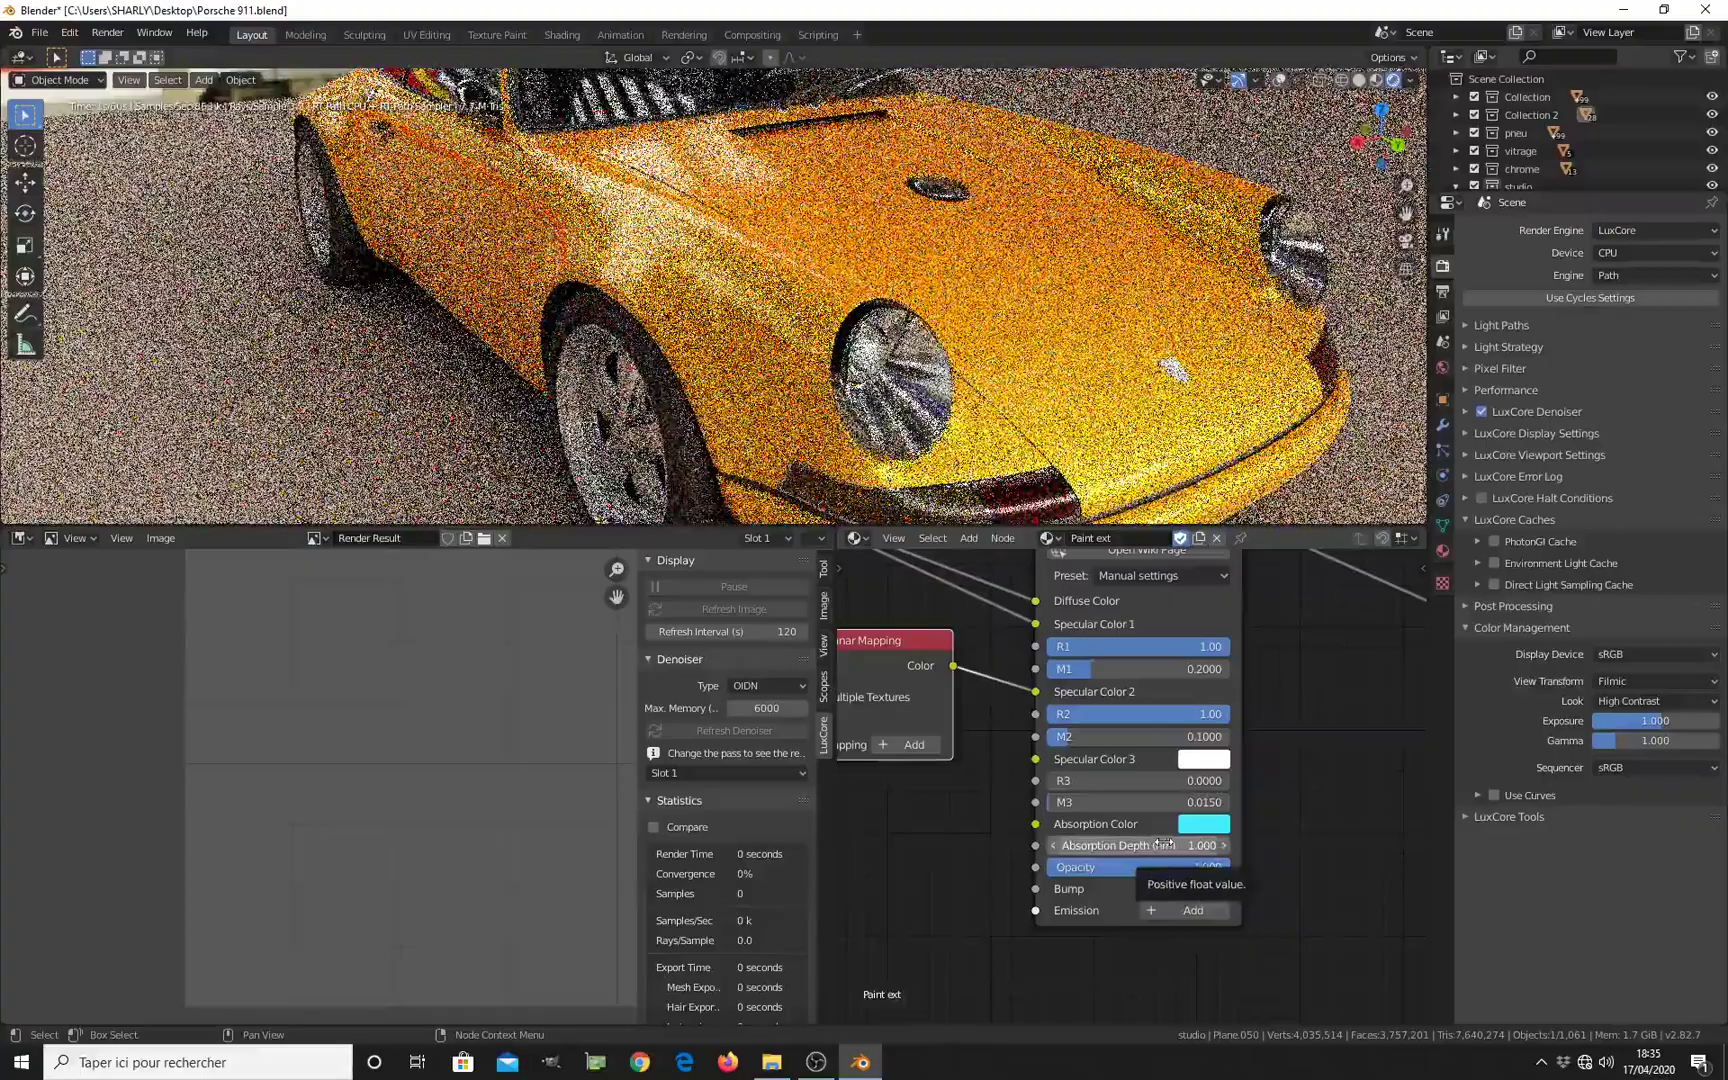
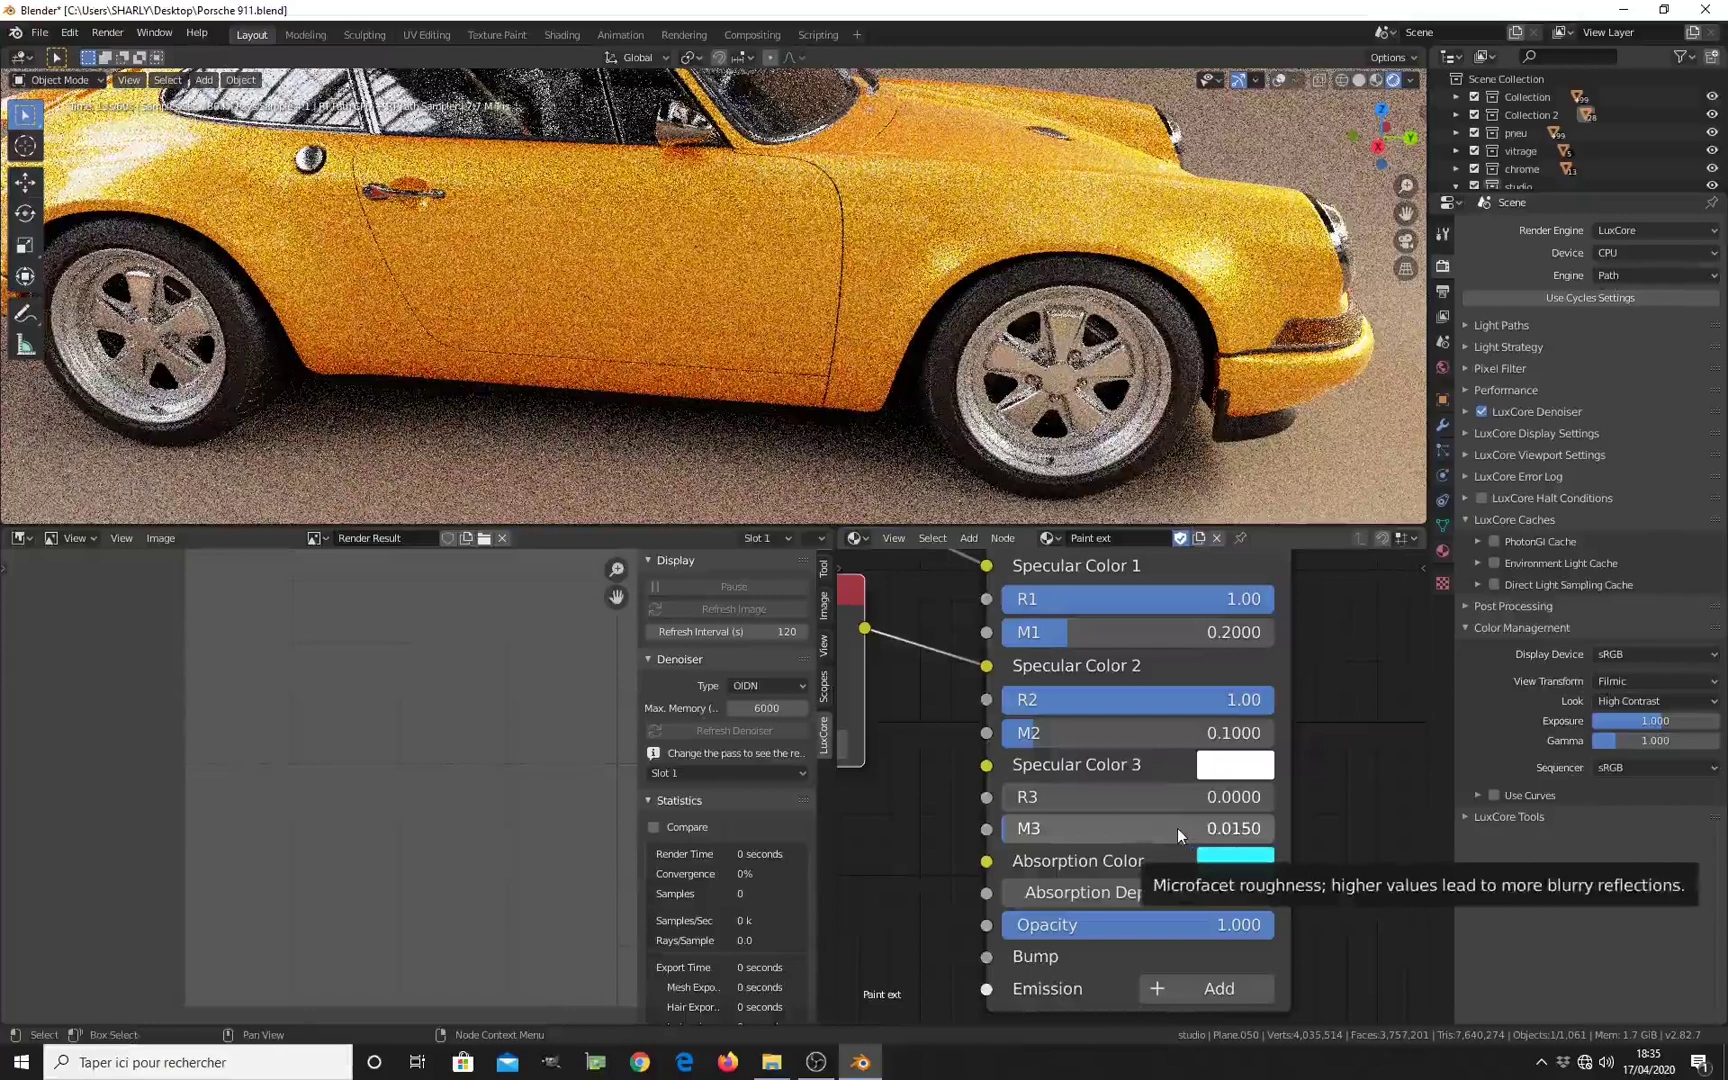
Step: Set the Carpaint's M3 roughness to 0.2
{"action": "left_click", "coordinate": [1177, 828]}
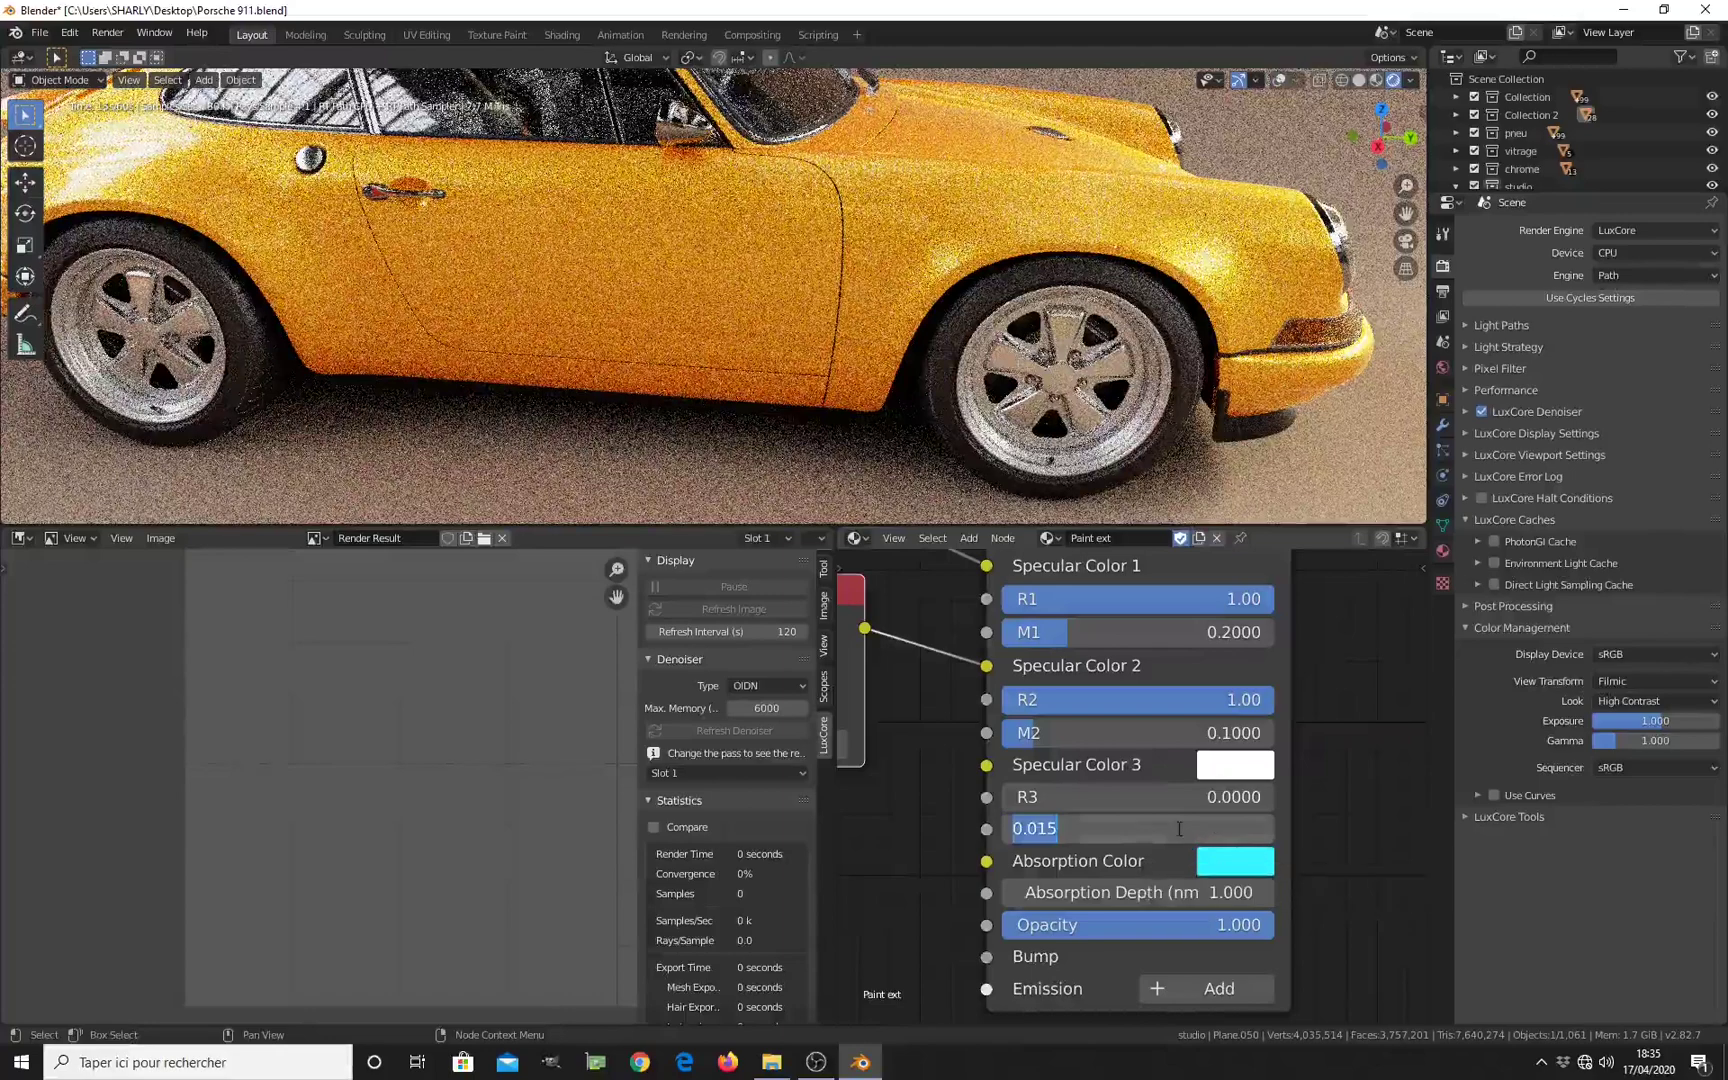
{"action": "type", "text": ".2"}
{"action": "key", "text": "Return"}
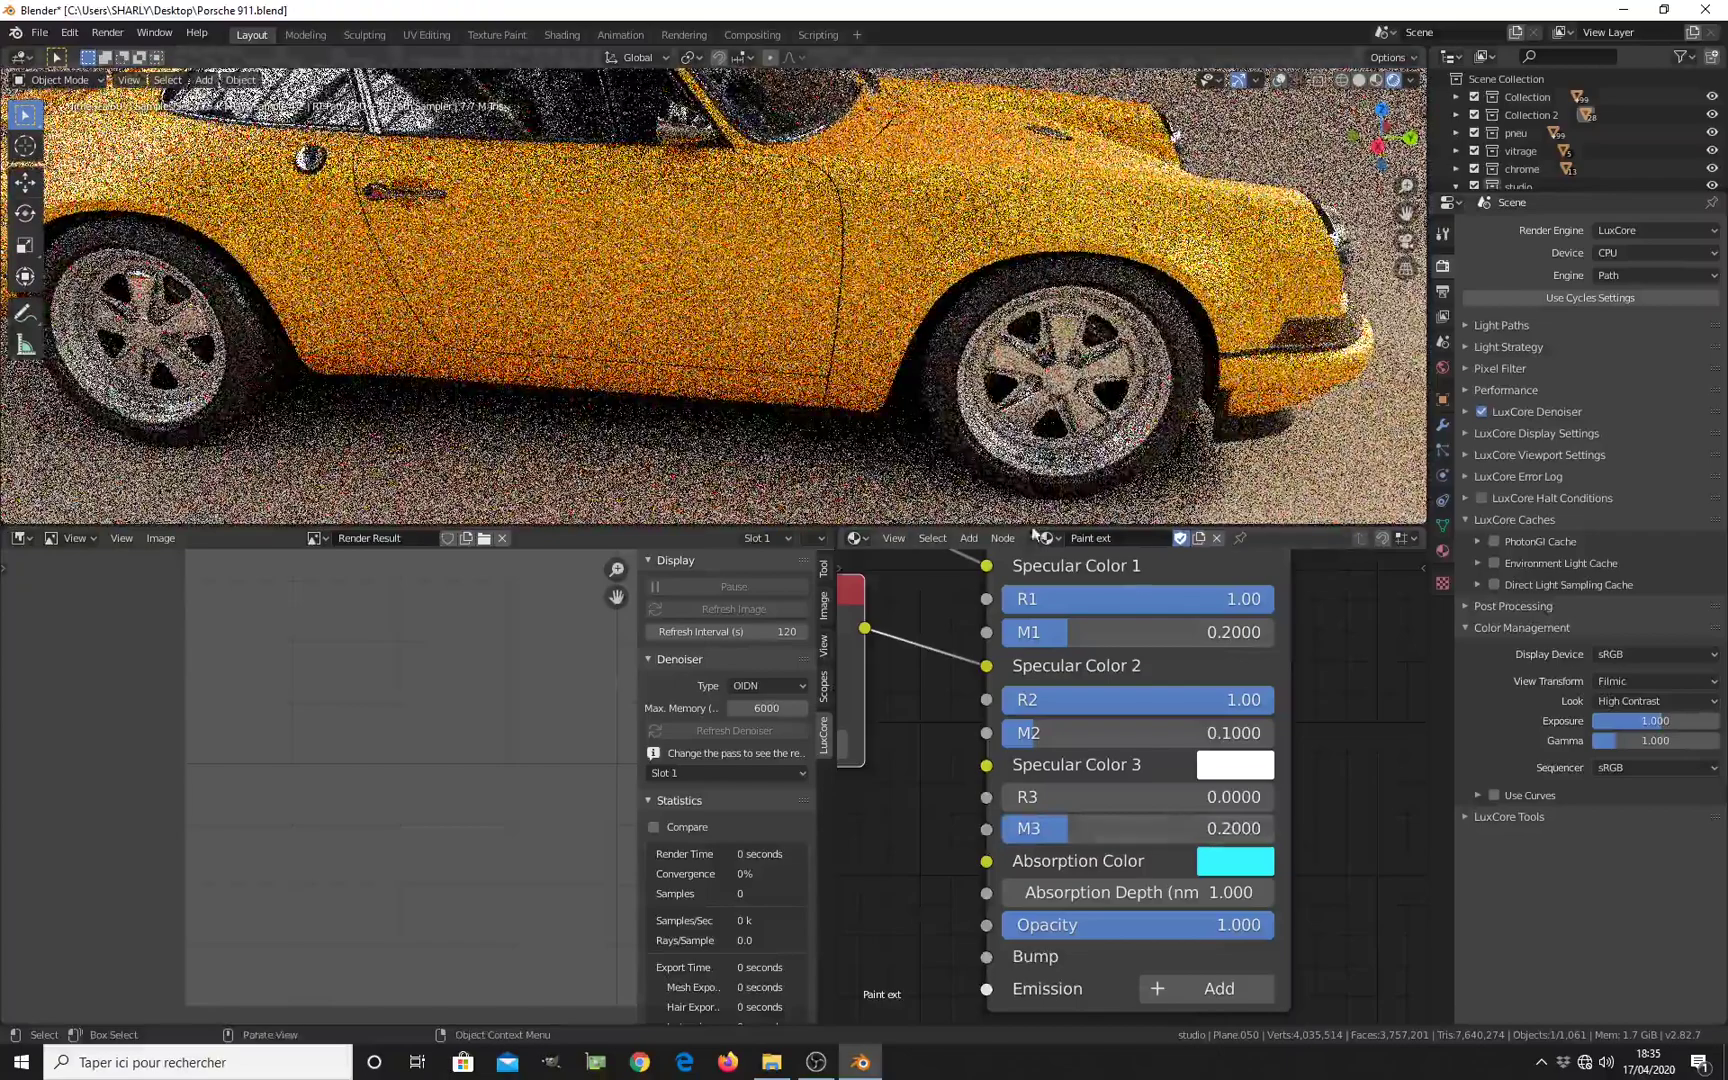
Step: Lower the Carpaint's M3 roughness to 0.003
{"action": "left_click", "coordinate": [1075, 830]}
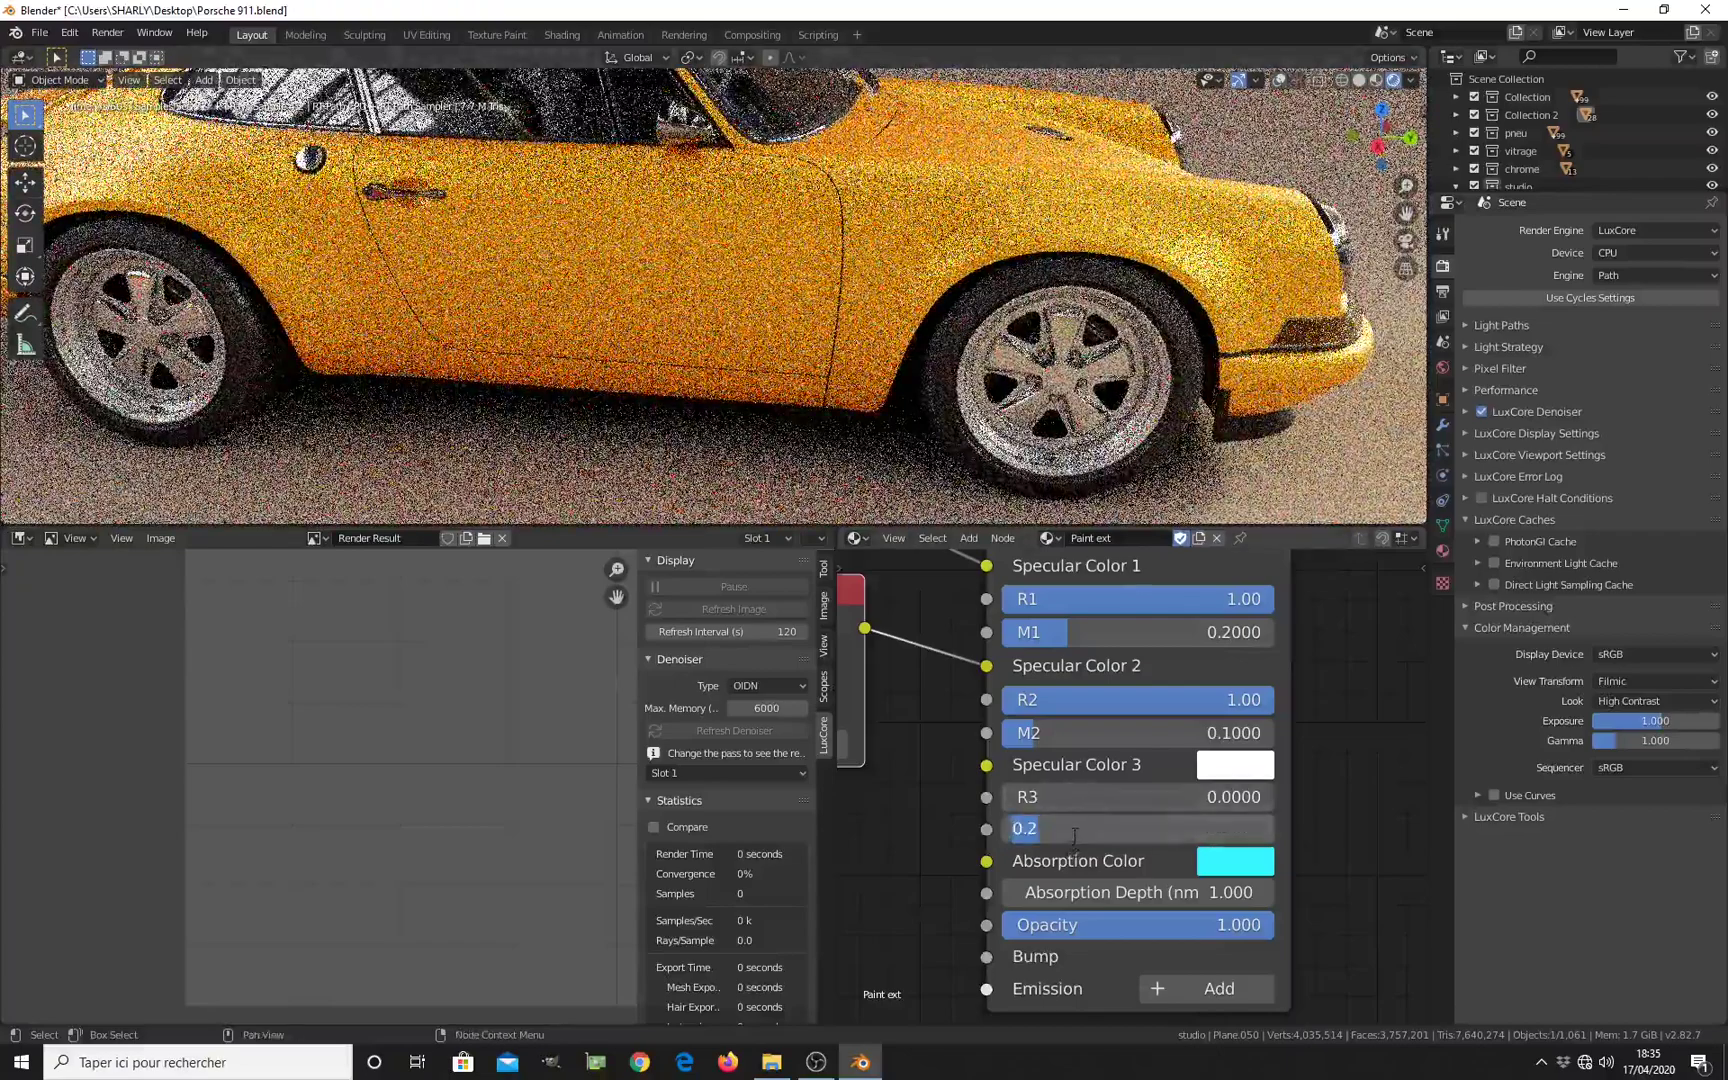
{"action": "key", "text": "BackSpace"}
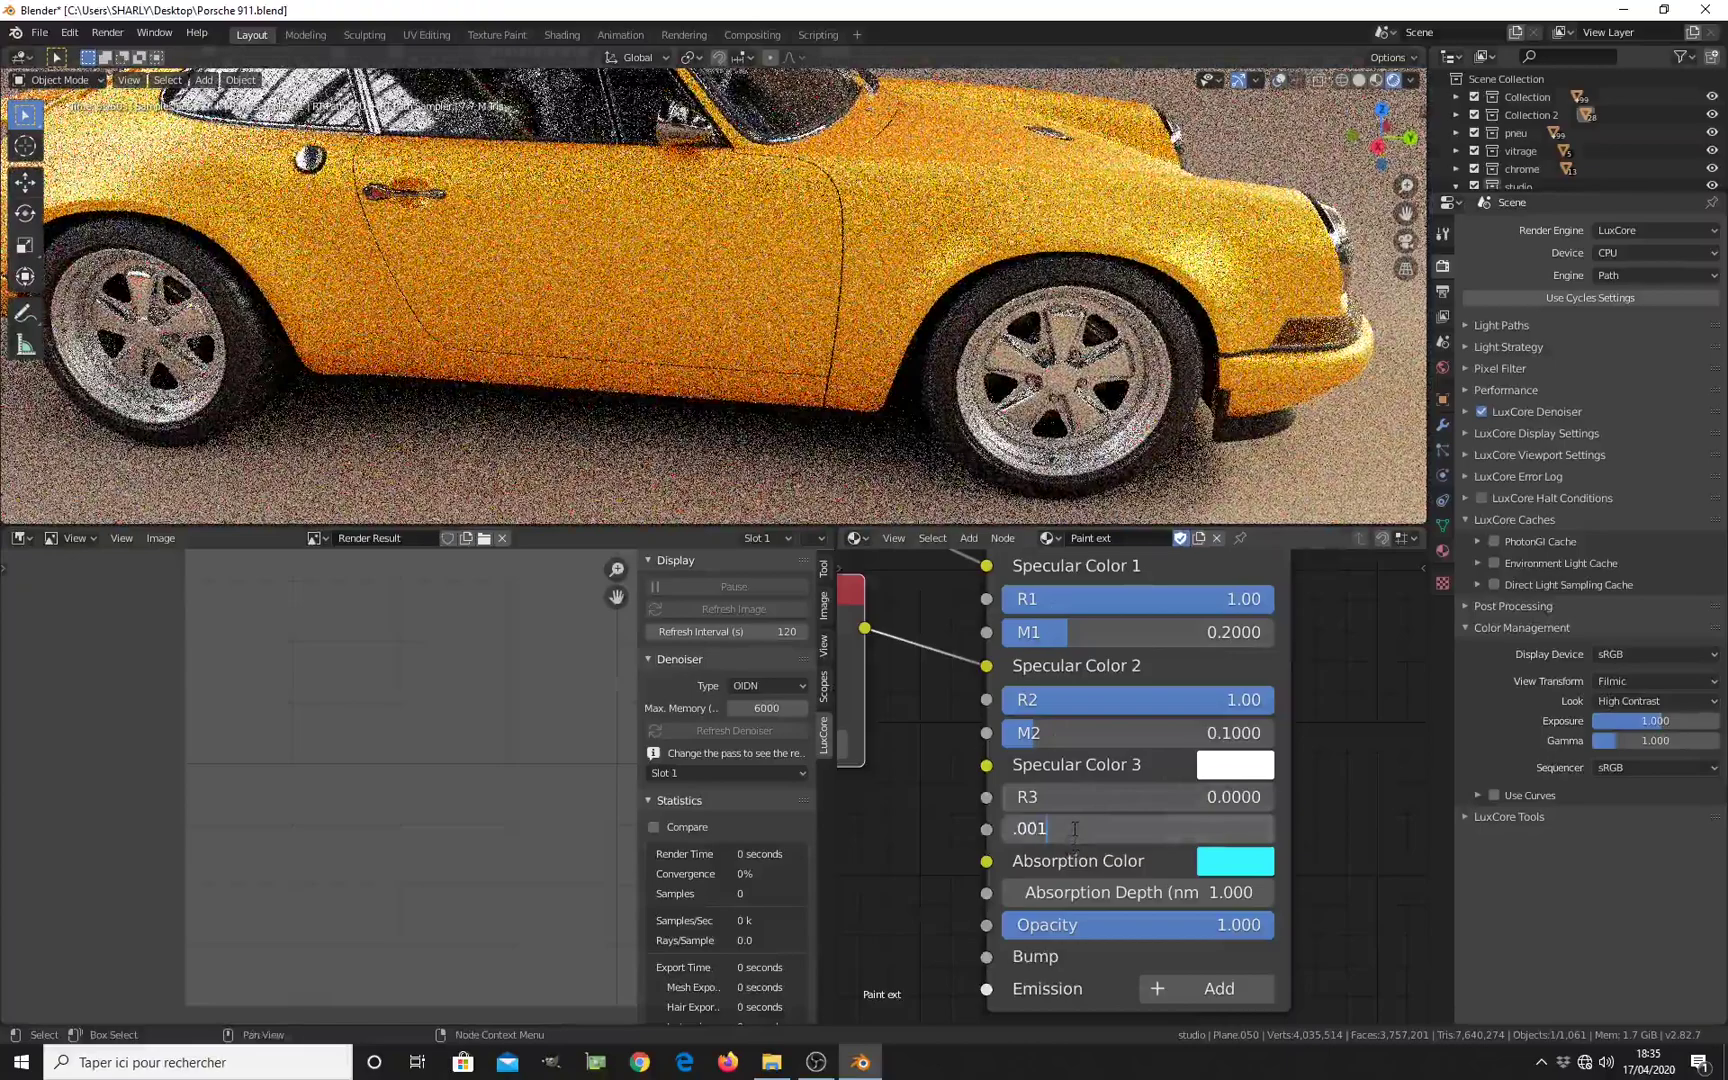
{"action": "type", "text": ".003"}
{"action": "key", "text": "Return"}
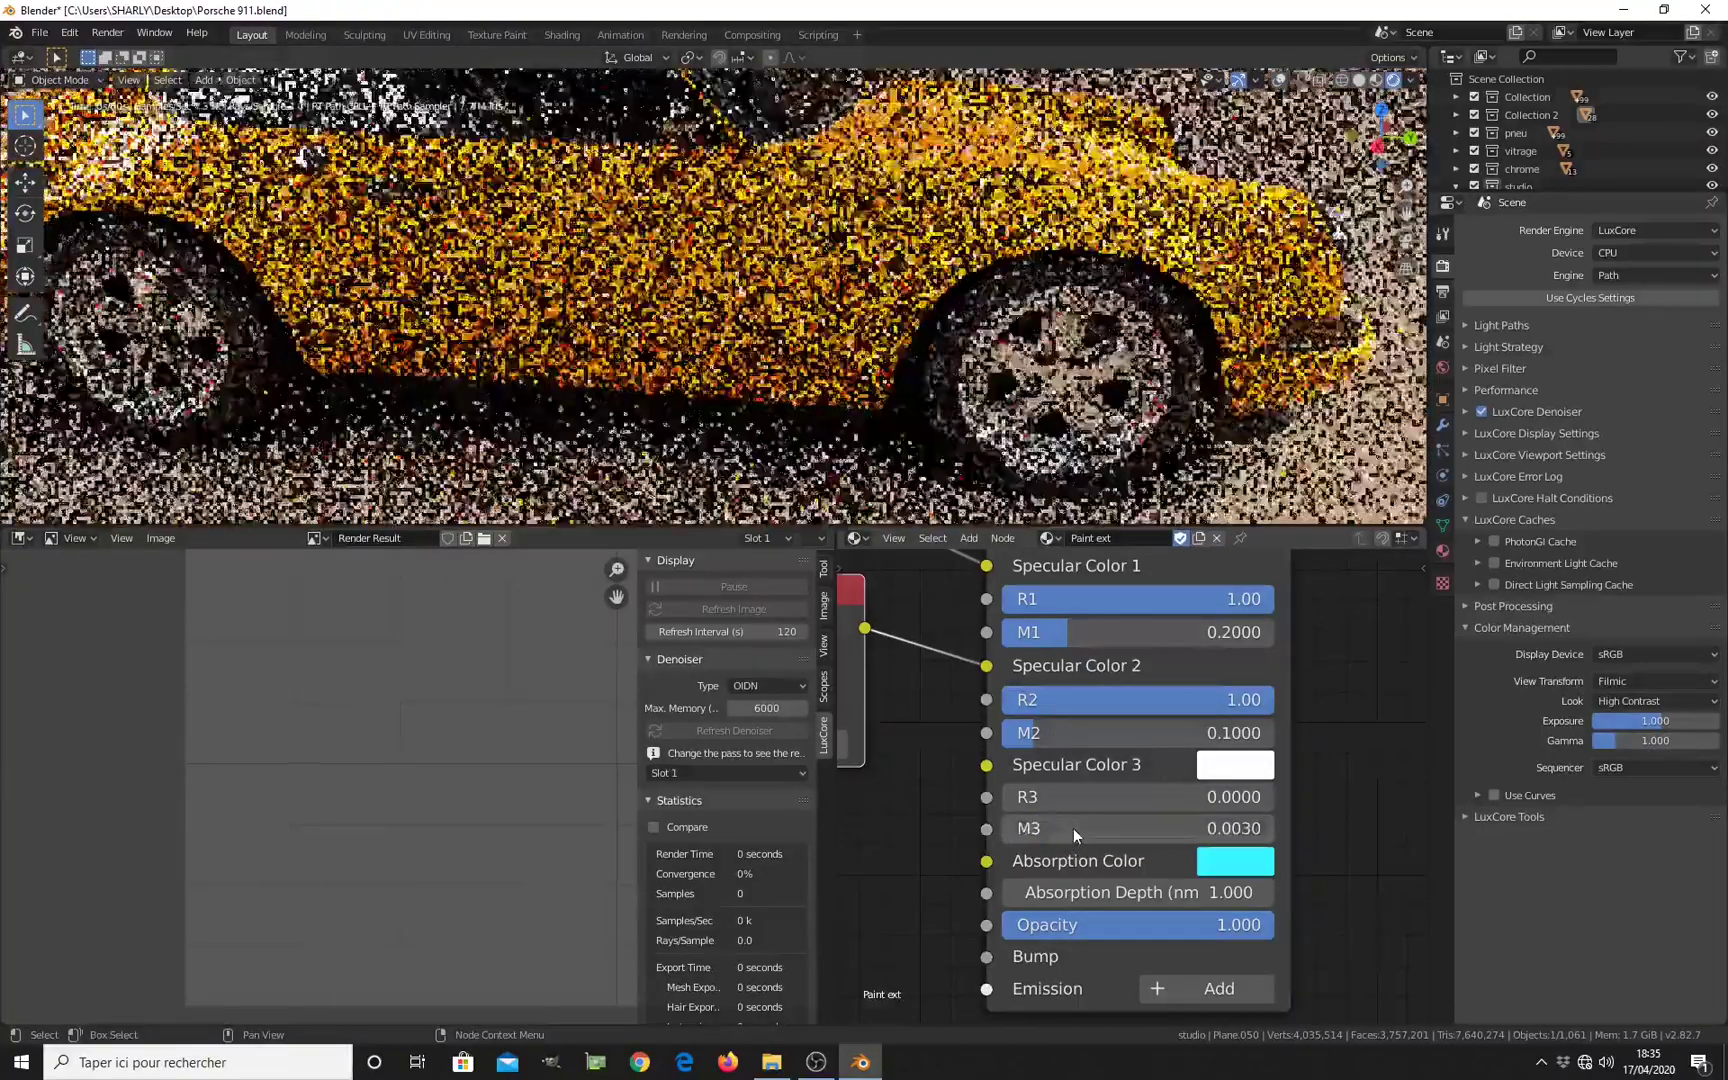
Step: Set the Carpaint's R3 reflectance to 1 and check the body from the car's front corner
{"action": "left_click", "coordinate": [1052, 796]}
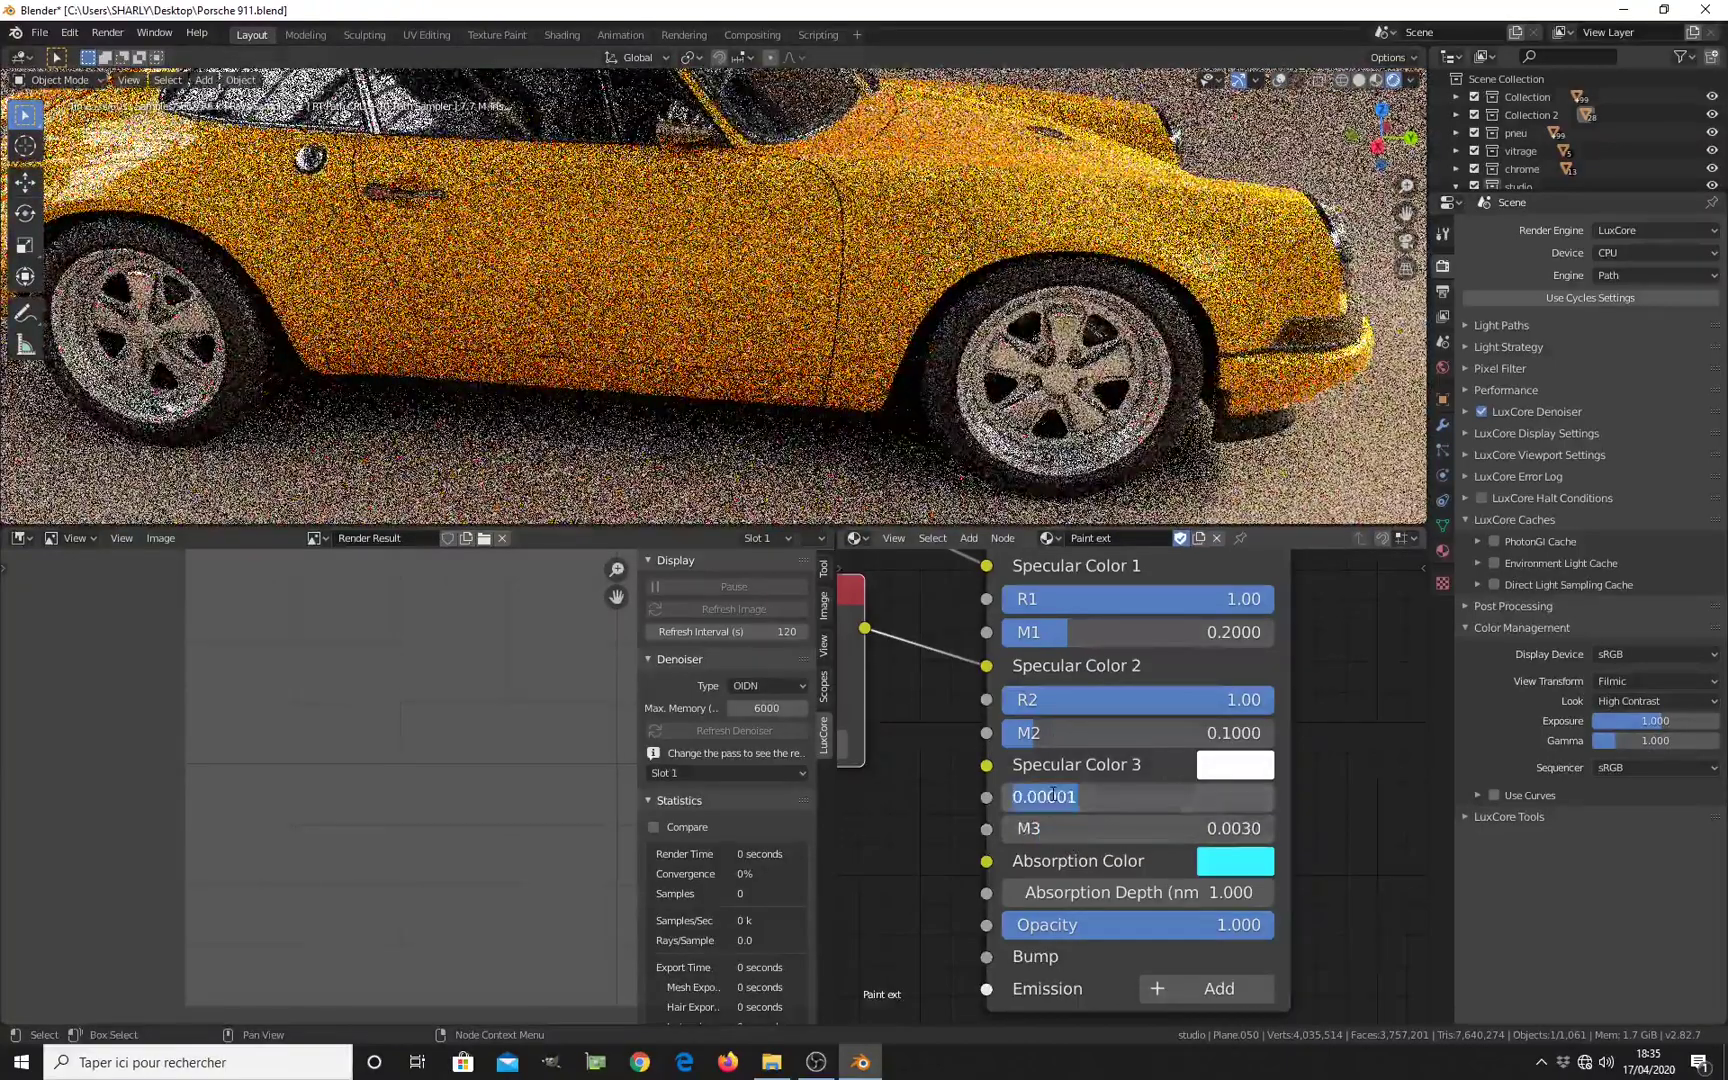
{"action": "type", "text": "1"}
{"action": "key", "text": "Return"}
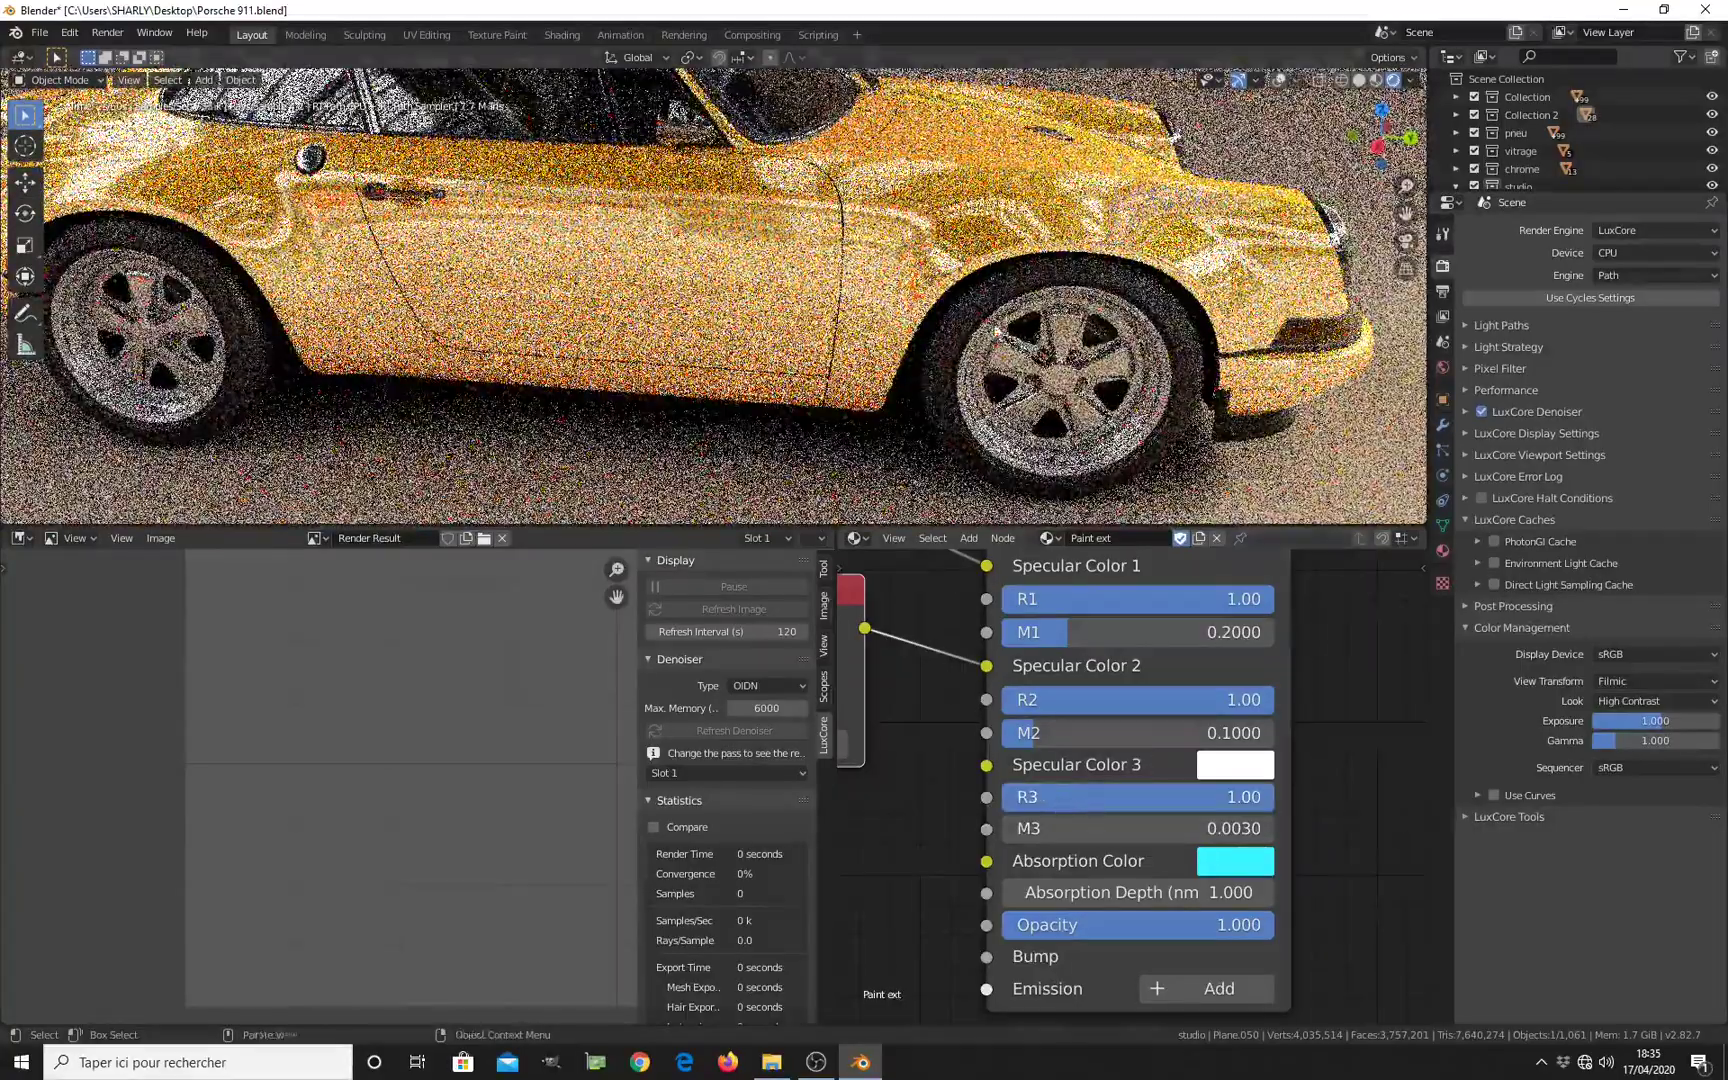
{"action": "middle_click_drag", "start_coordinate": [860, 320], "coordinate": [786, 320]}
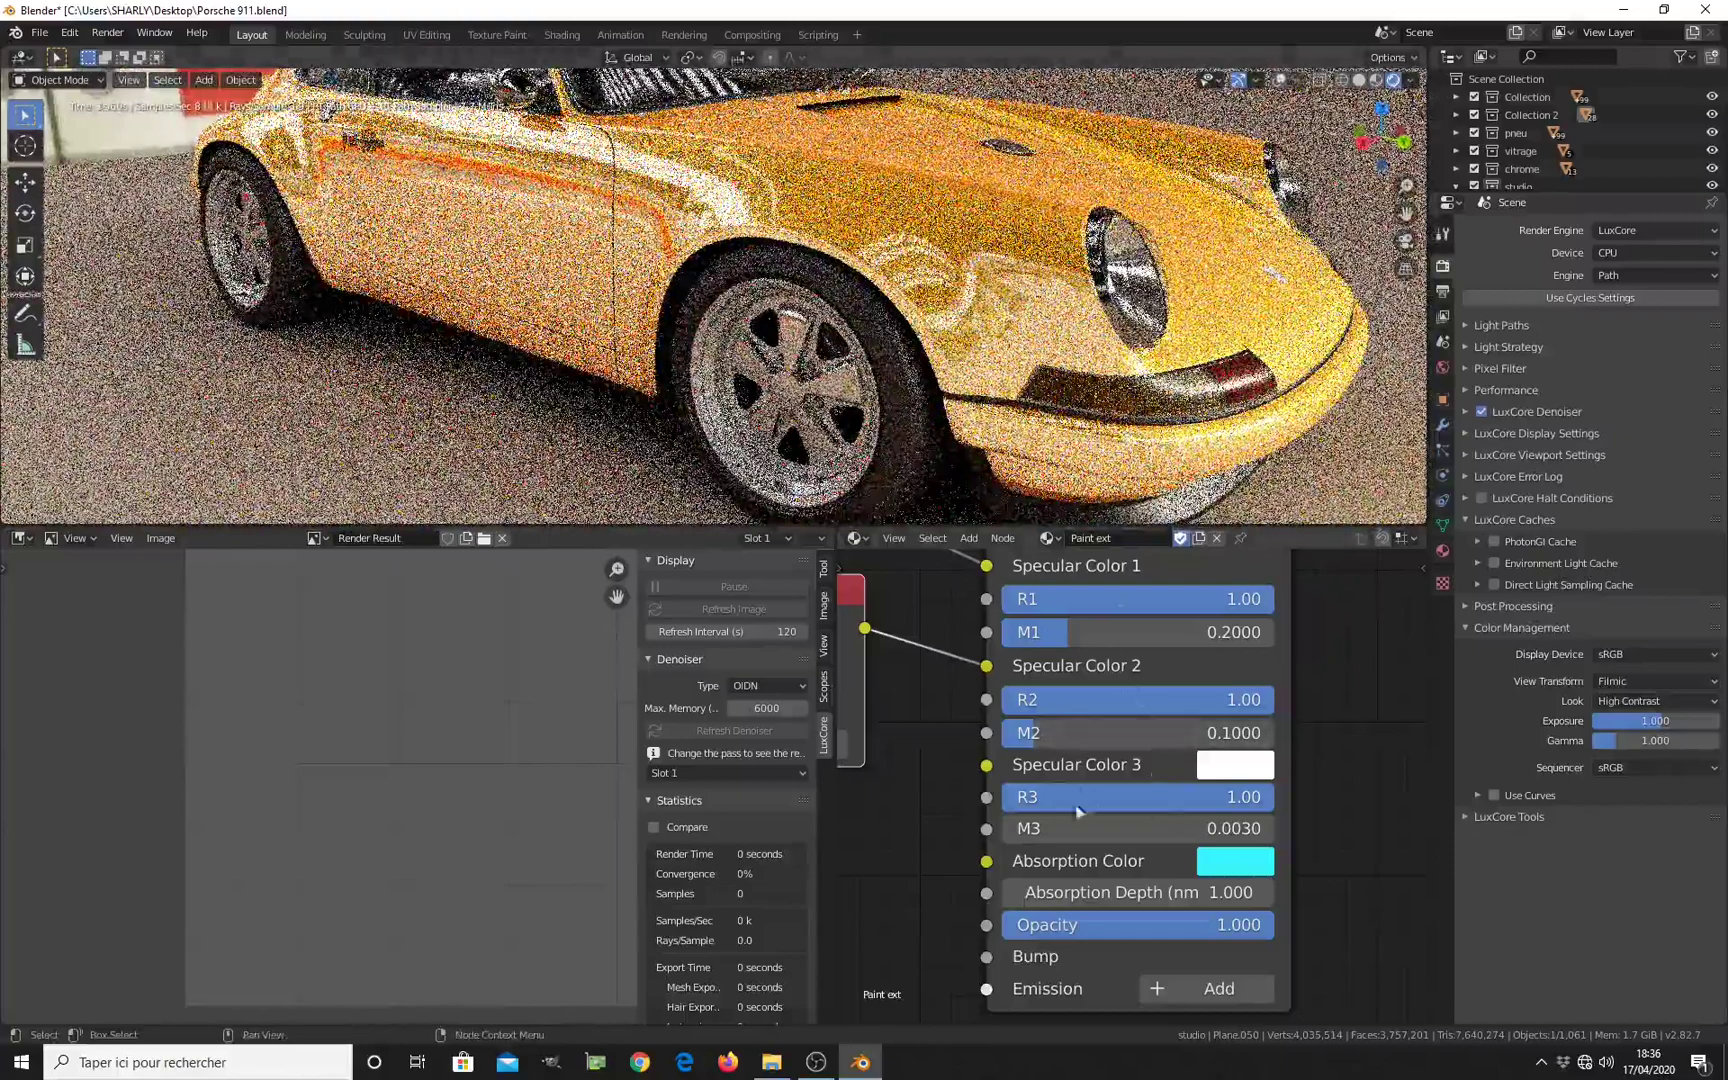
Step: Reduce the Carpaint's R3 reflectance to 0.1
{"action": "double_click", "coordinate": [1107, 800]}
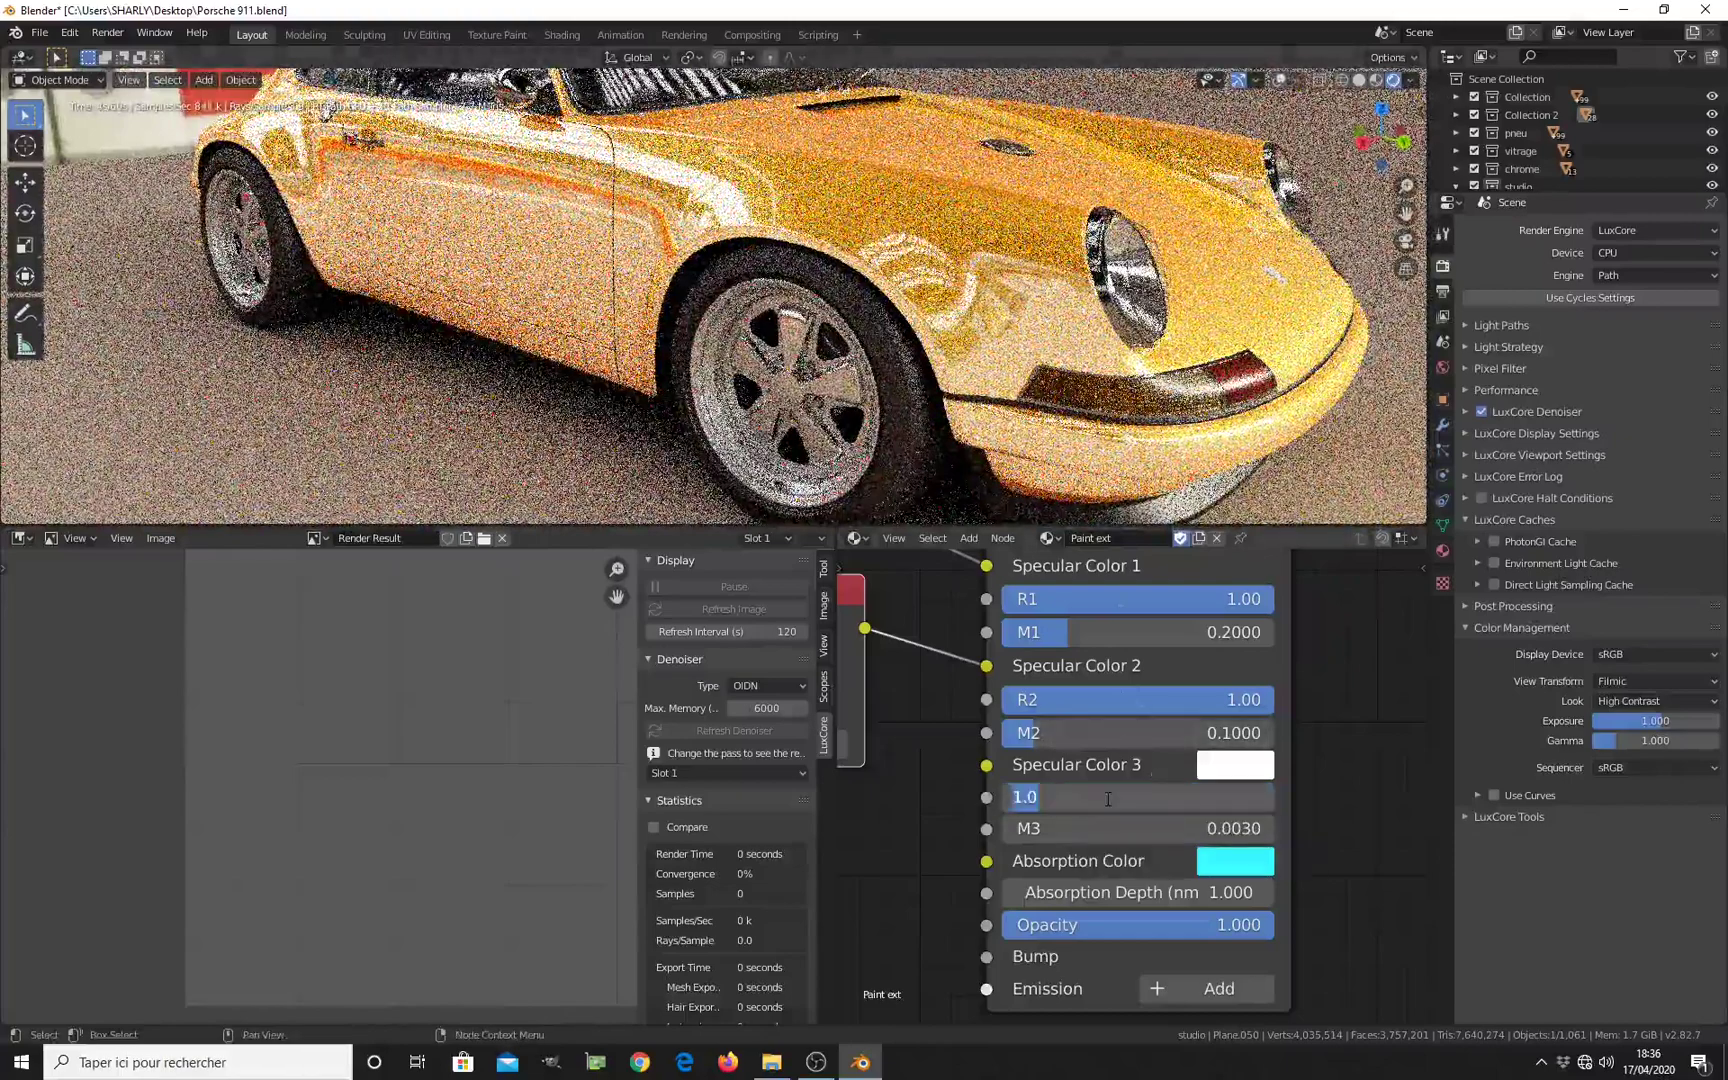
{"action": "type", "text": "."}
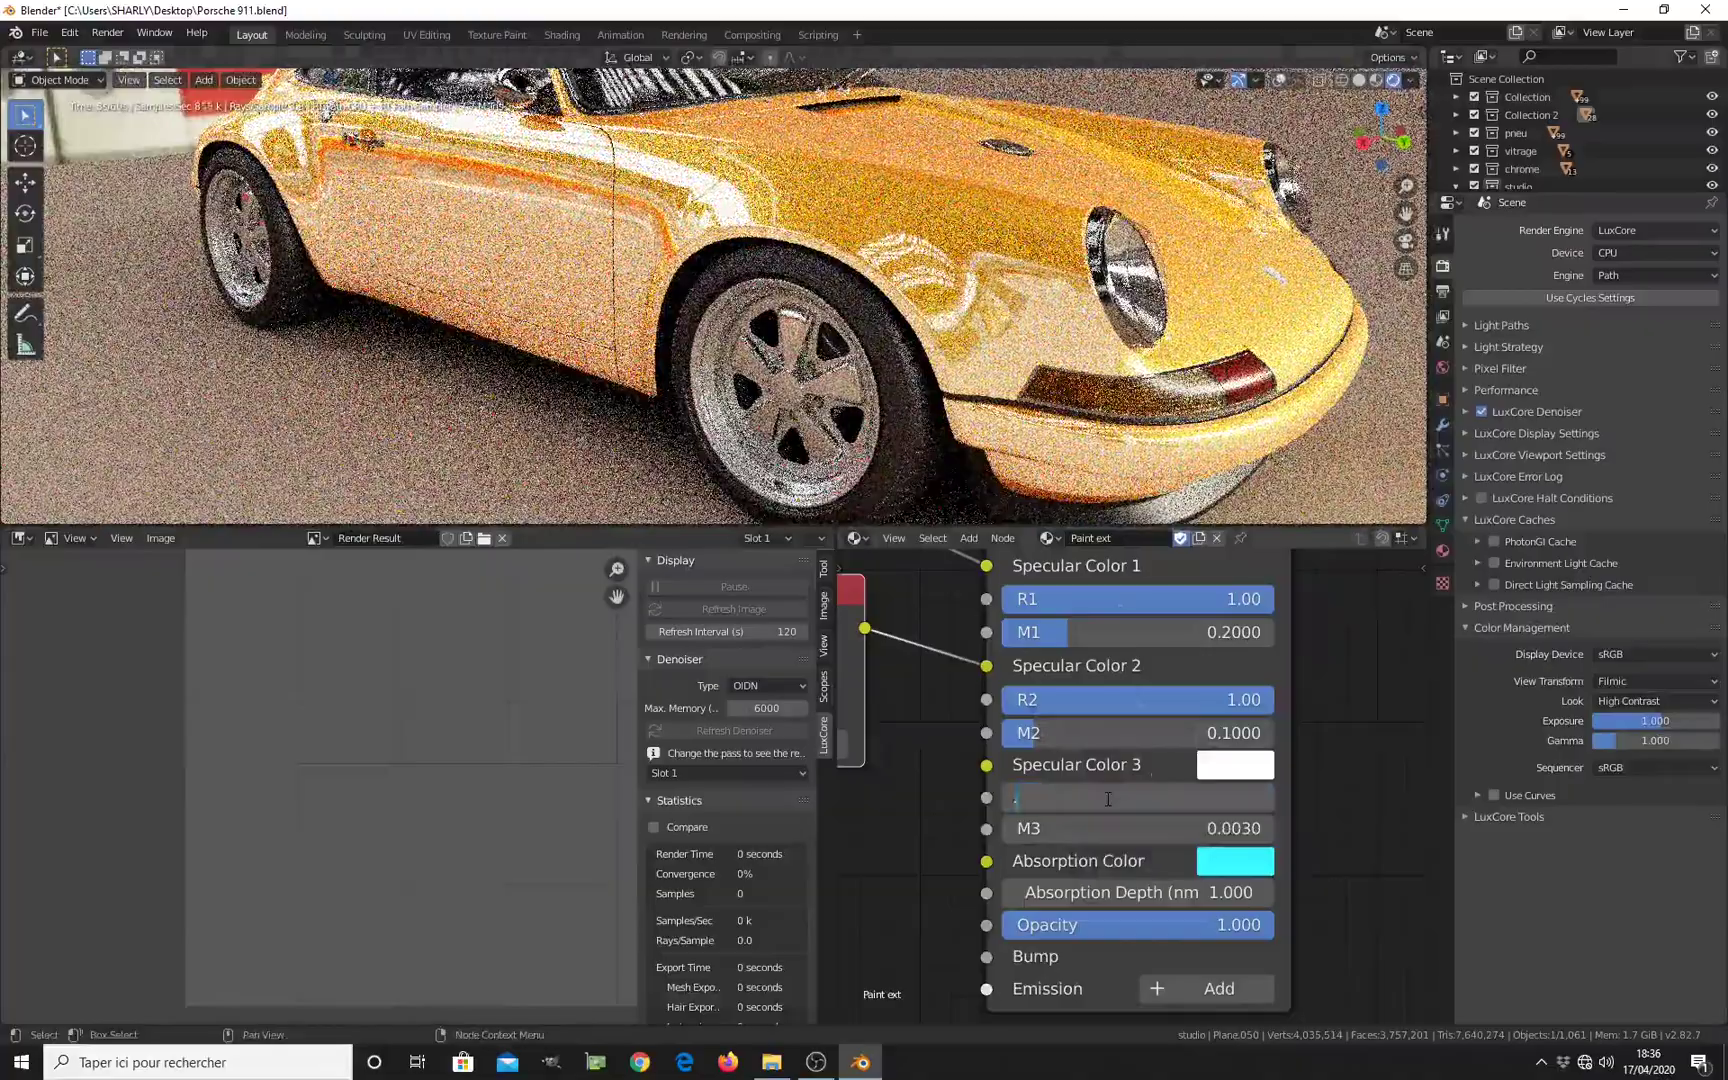
{"action": "type", "text": ".1"}
{"action": "key", "text": "Return"}
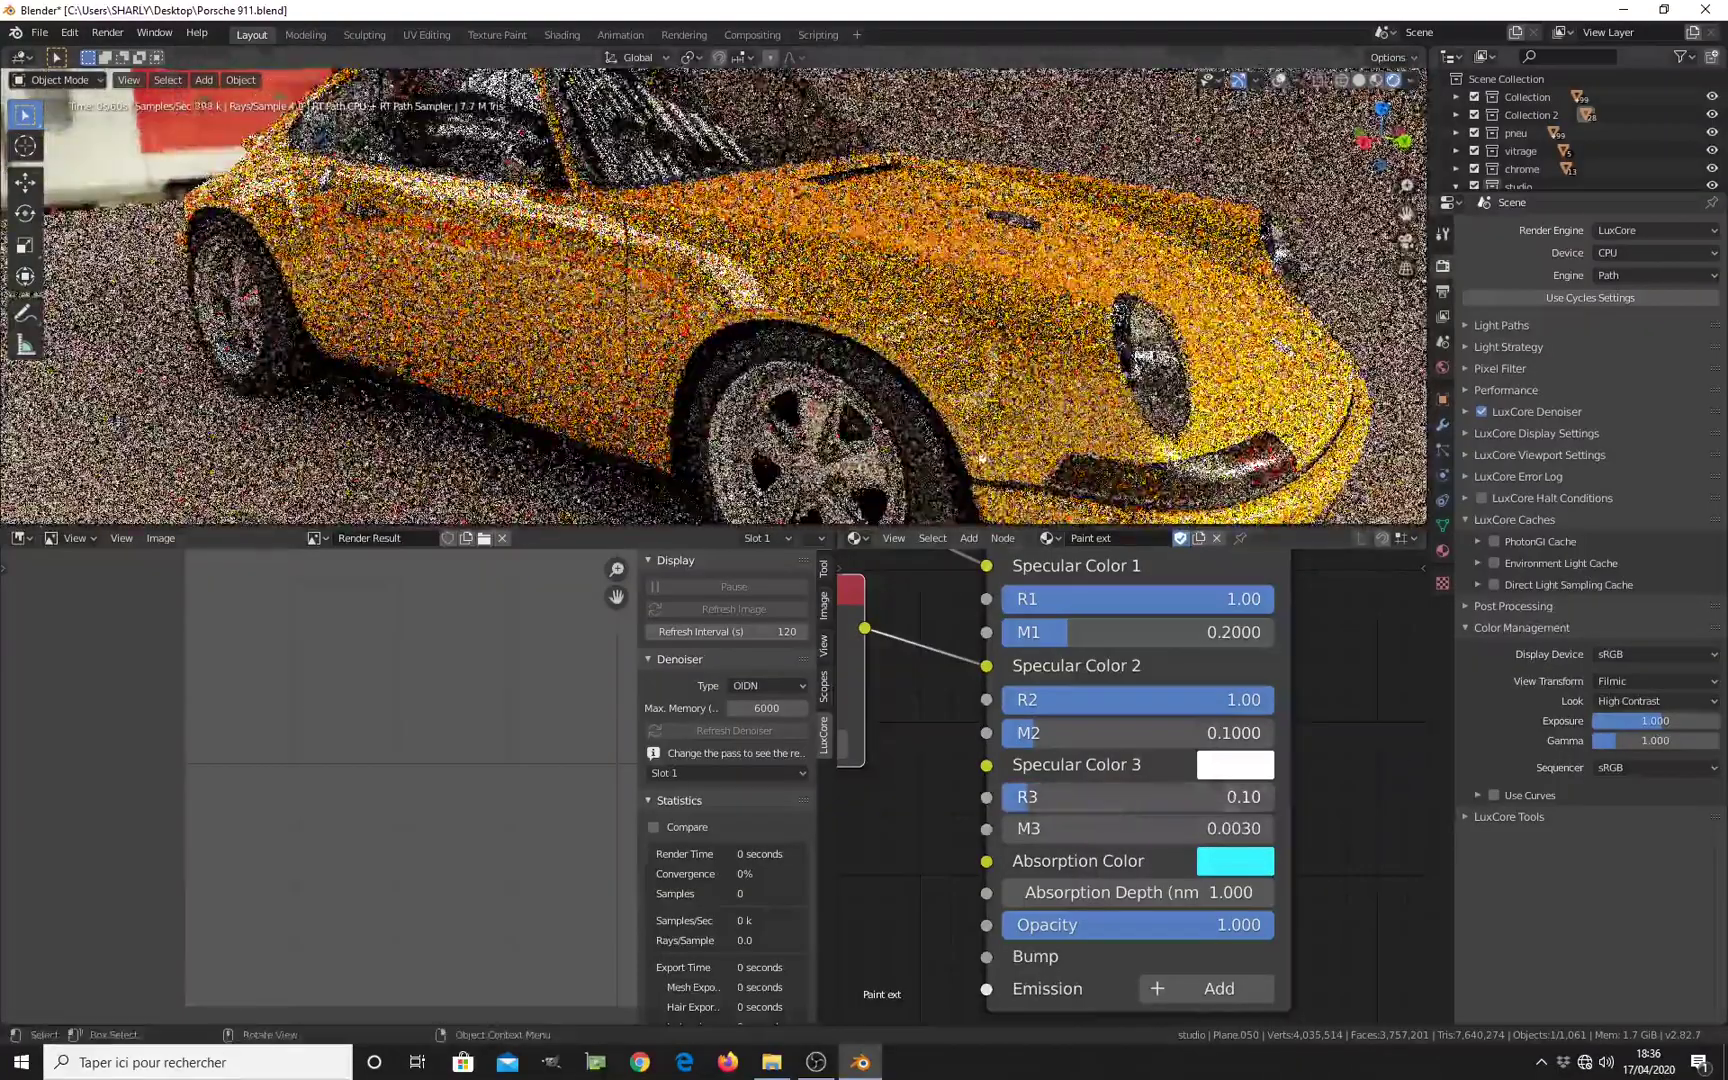
Step: Reduce the Carpaint's R3 reflectance further to 0.05
{"action": "double_click", "coordinate": [1170, 801]}
{"action": "type", "text": ".05"}
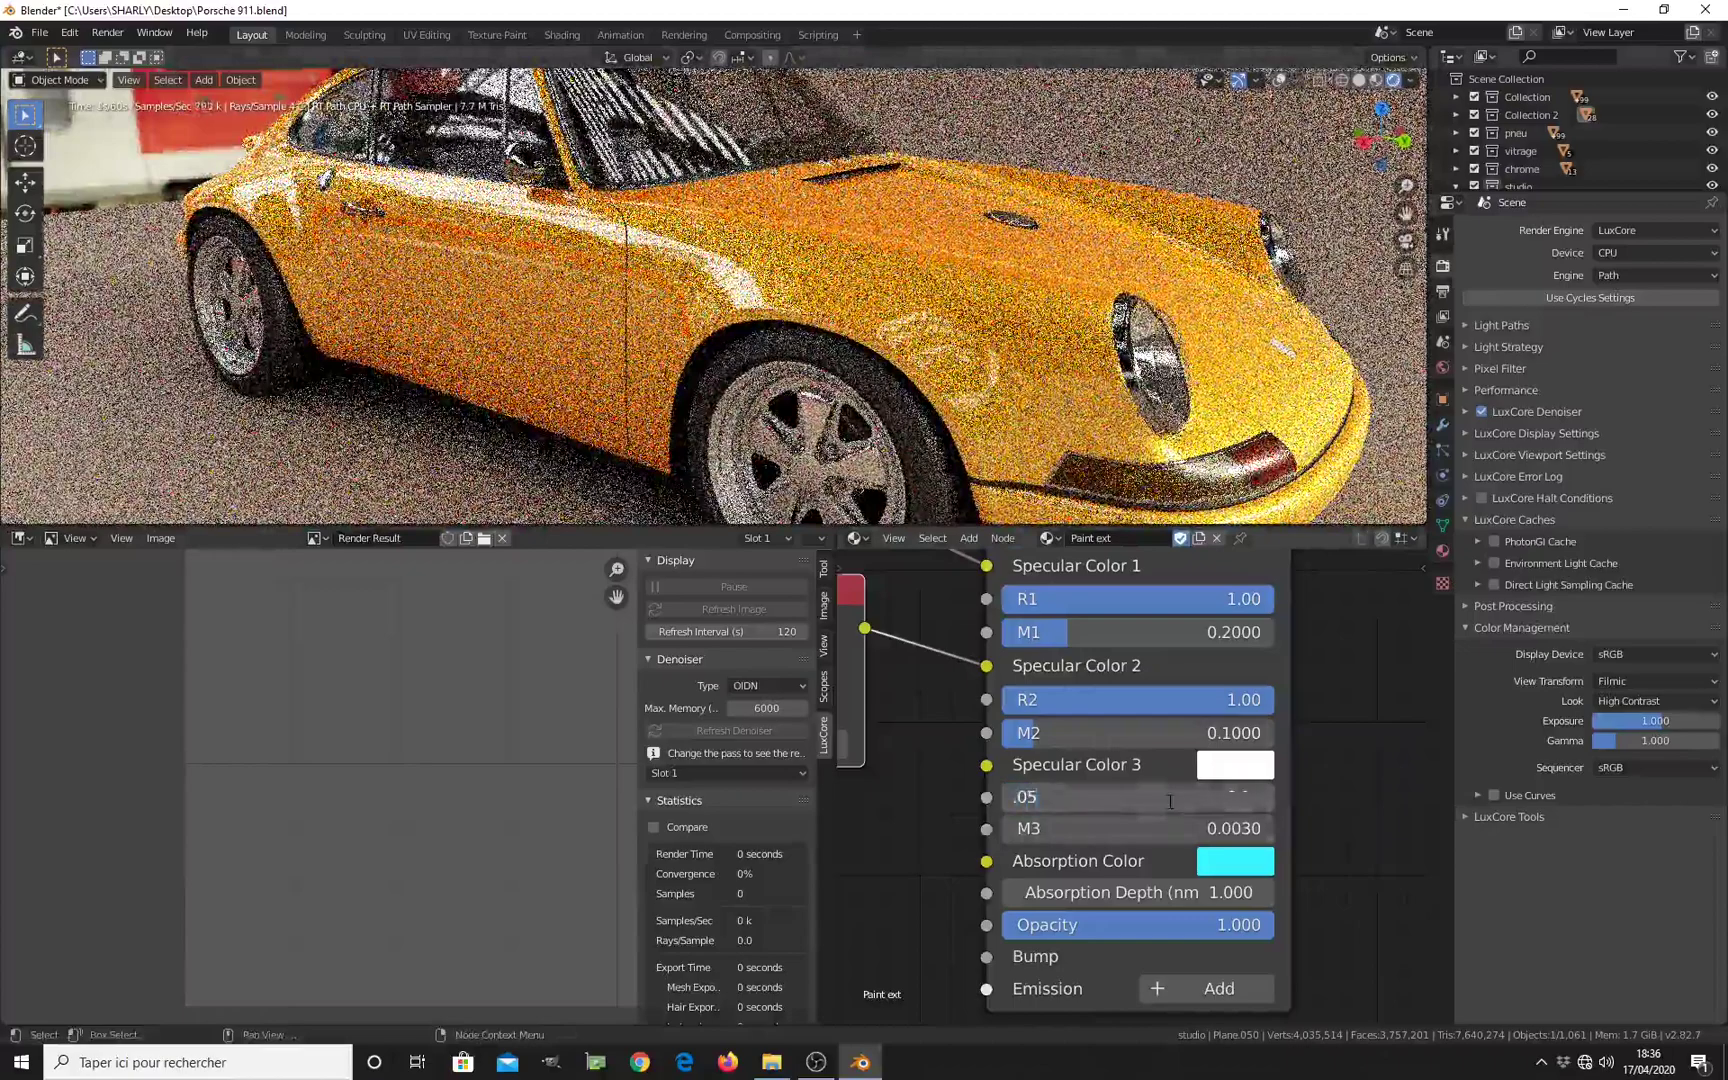
{"action": "key", "text": "Return"}
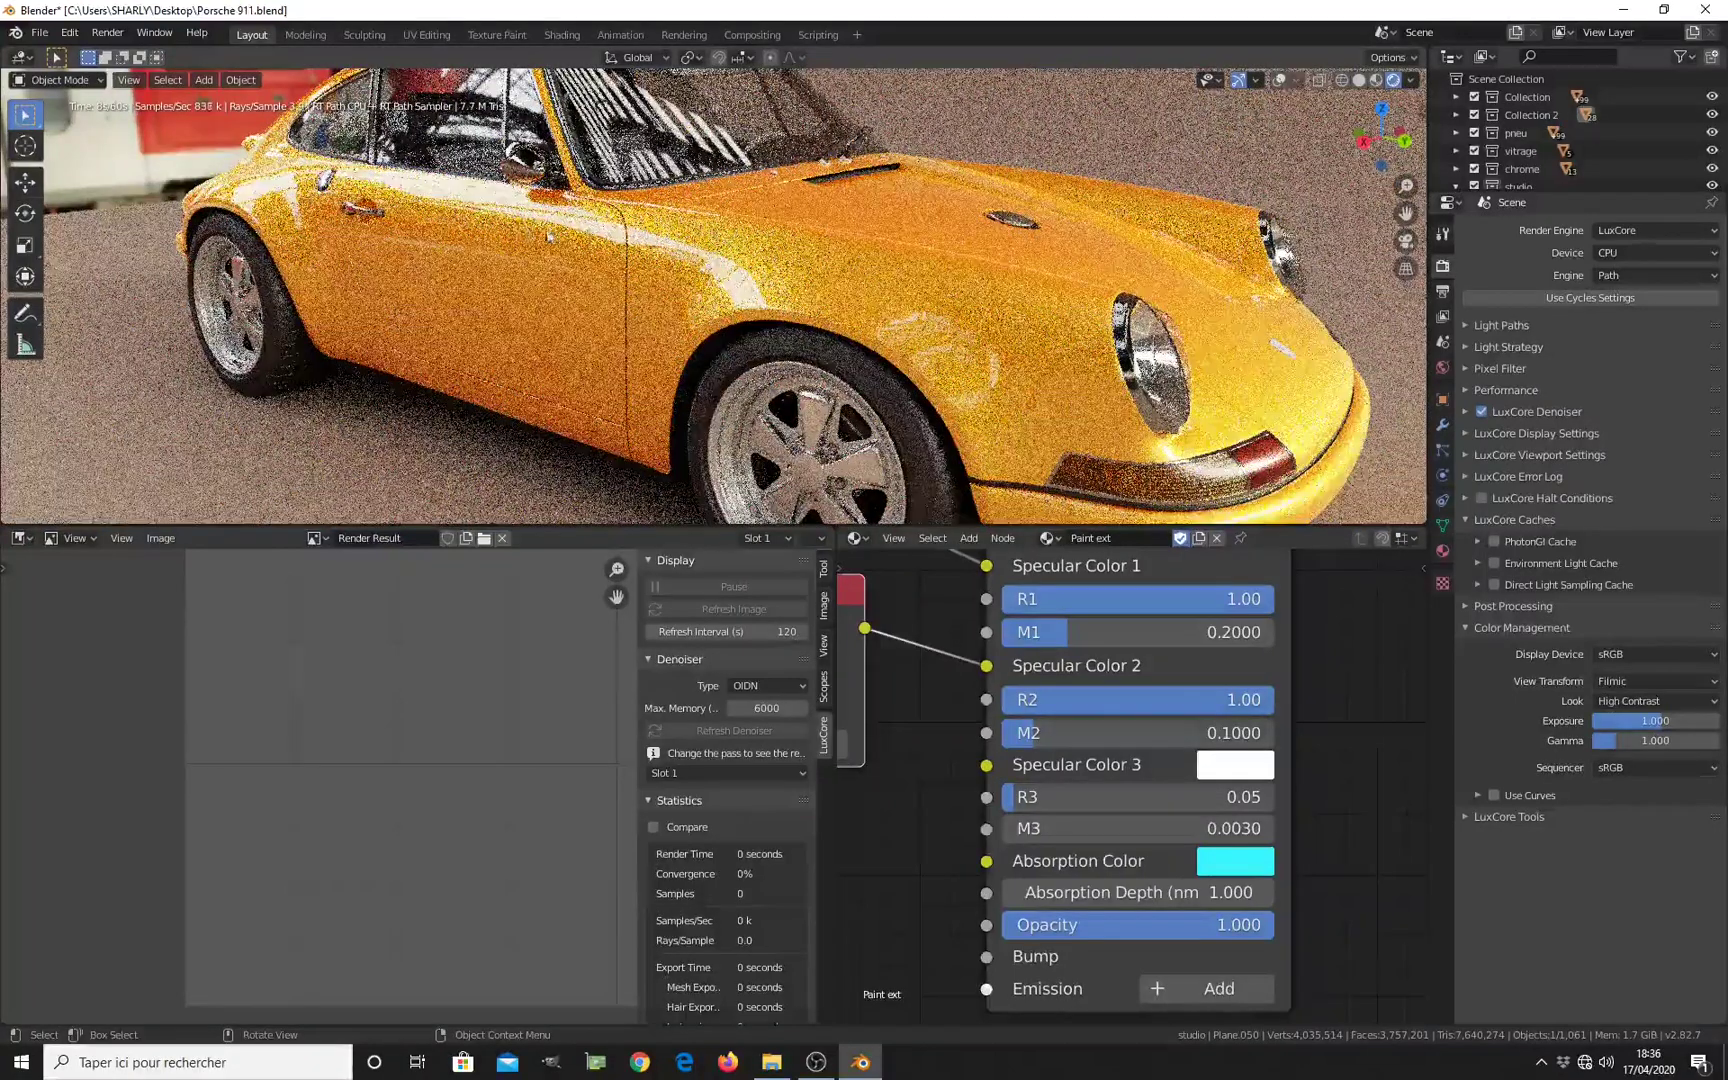
Step: Expand the collapsed Constant Color node and move it up, clear of the Dots node
{"action": "scroll", "coordinate": [970, 755], "scroll_direction": "down", "scroll_amount": 5}
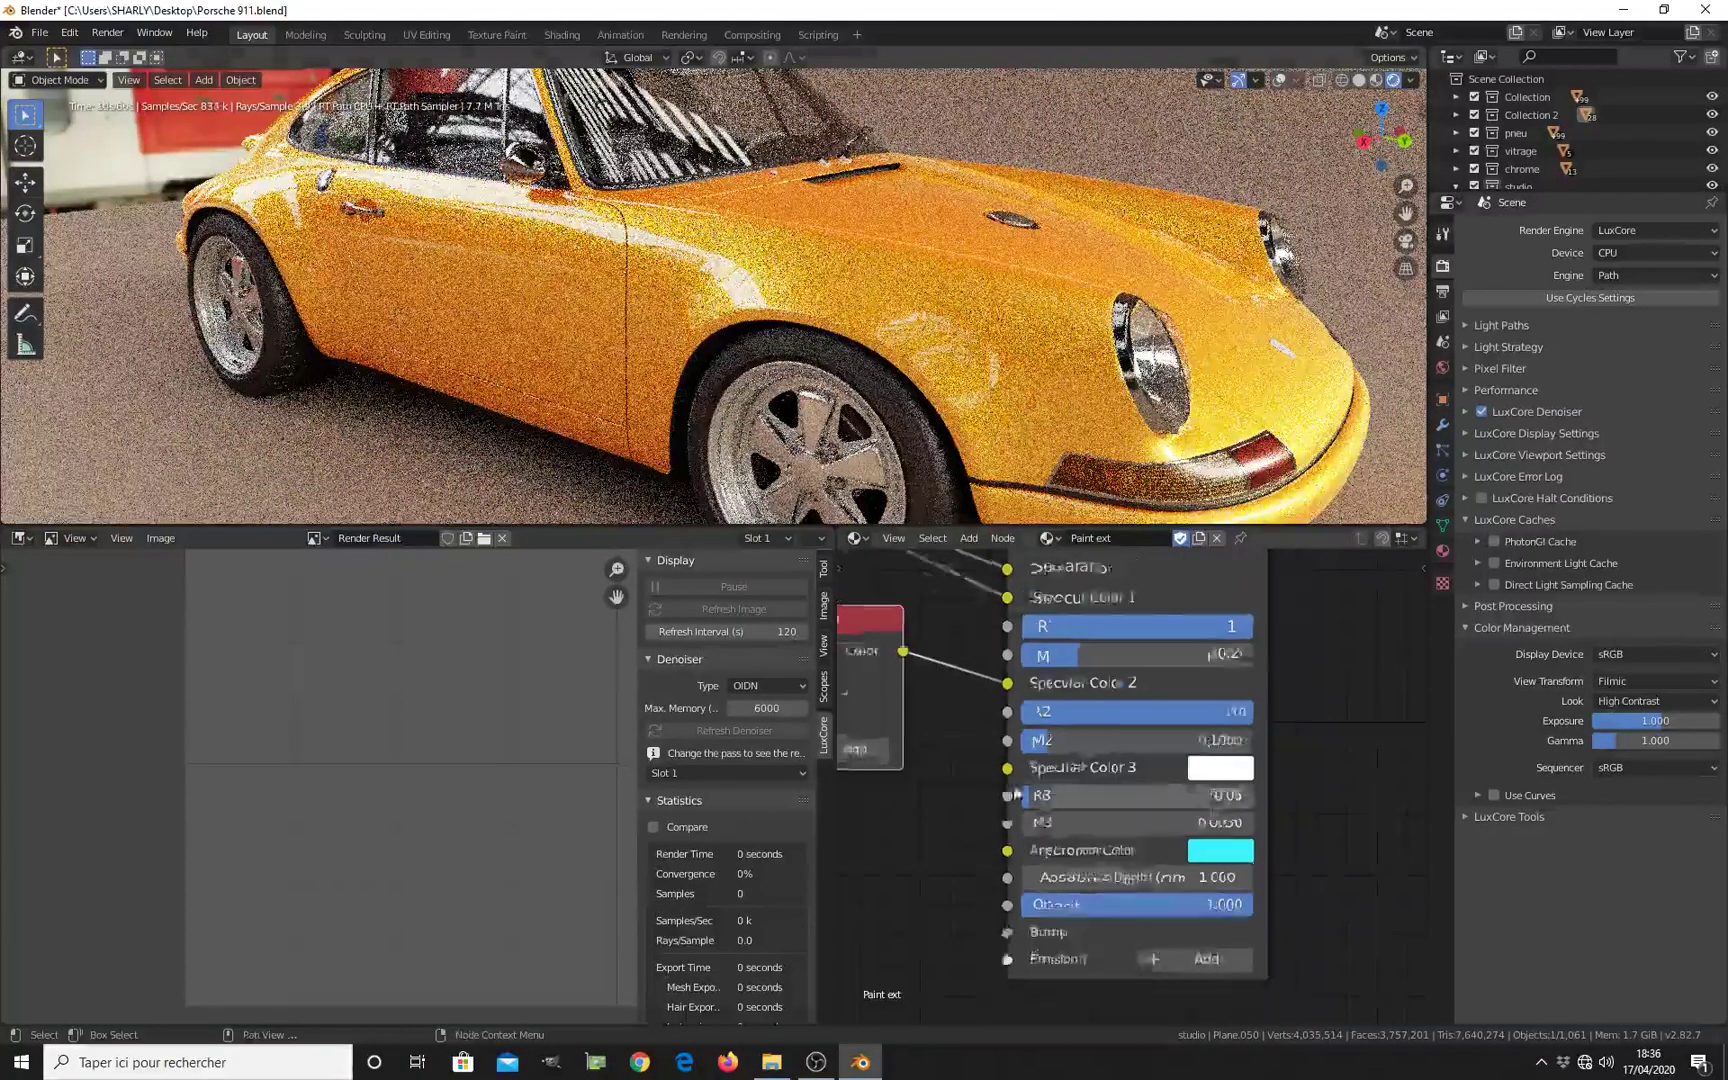
{"action": "middle_click_drag", "start_coordinate": [966, 753], "coordinate": [1234, 935]}
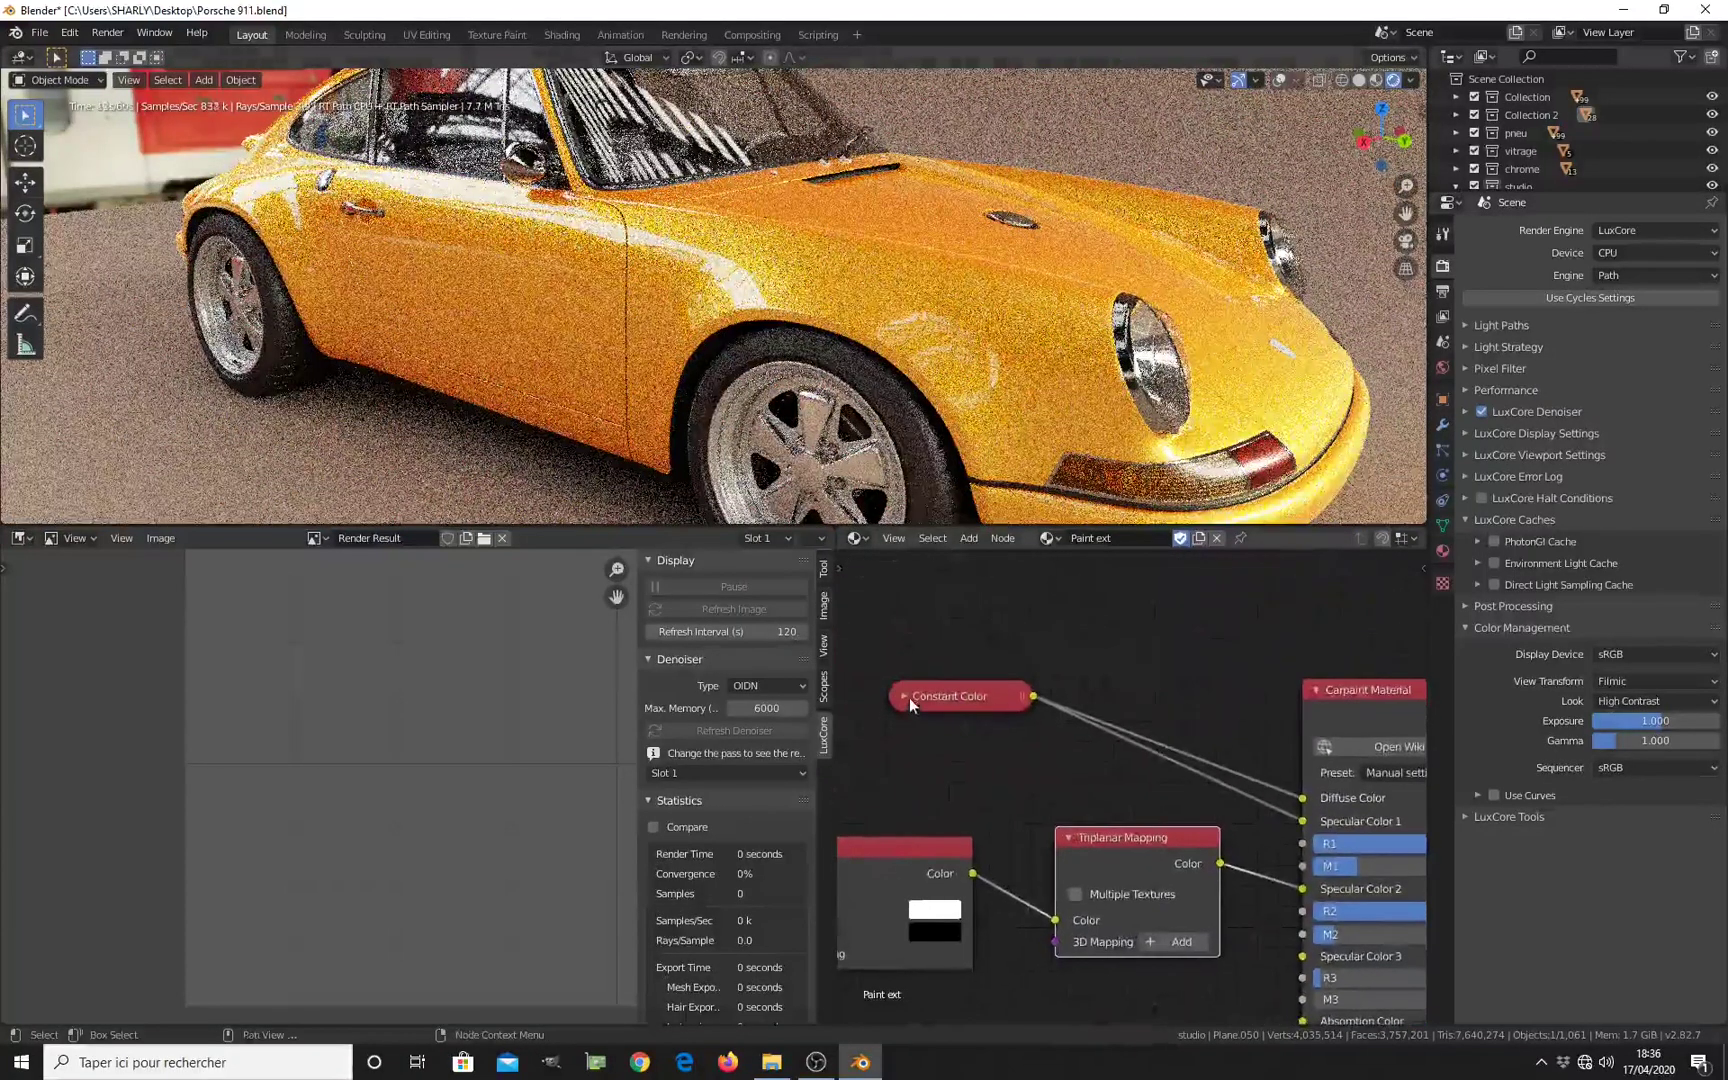
{"action": "left_click", "coordinate": [909, 697]}
{"action": "left_click_drag", "start_coordinate": [936, 699], "coordinate": [936, 599]}
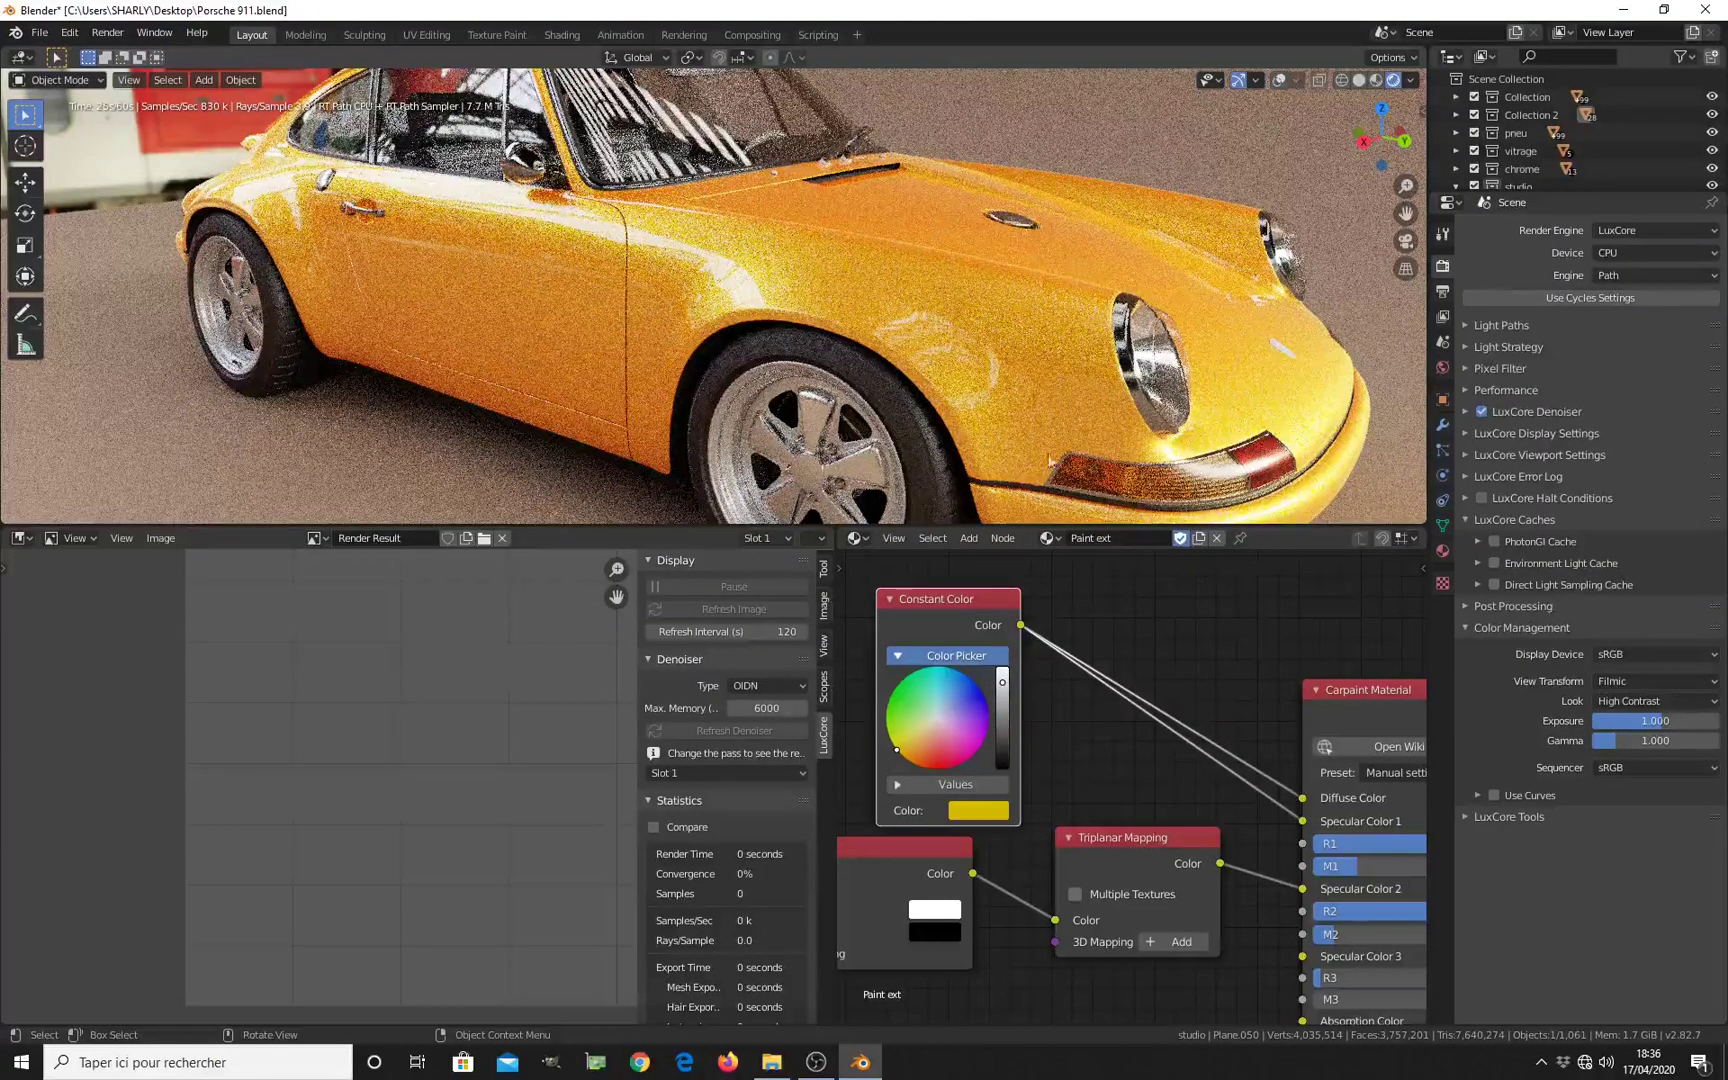
Step: Change the Constant Color feeding Diffuse Color and Specular Color 1 to red
{"action": "middle_click_drag", "start_coordinate": [1123, 776], "coordinate": [1103, 753]}
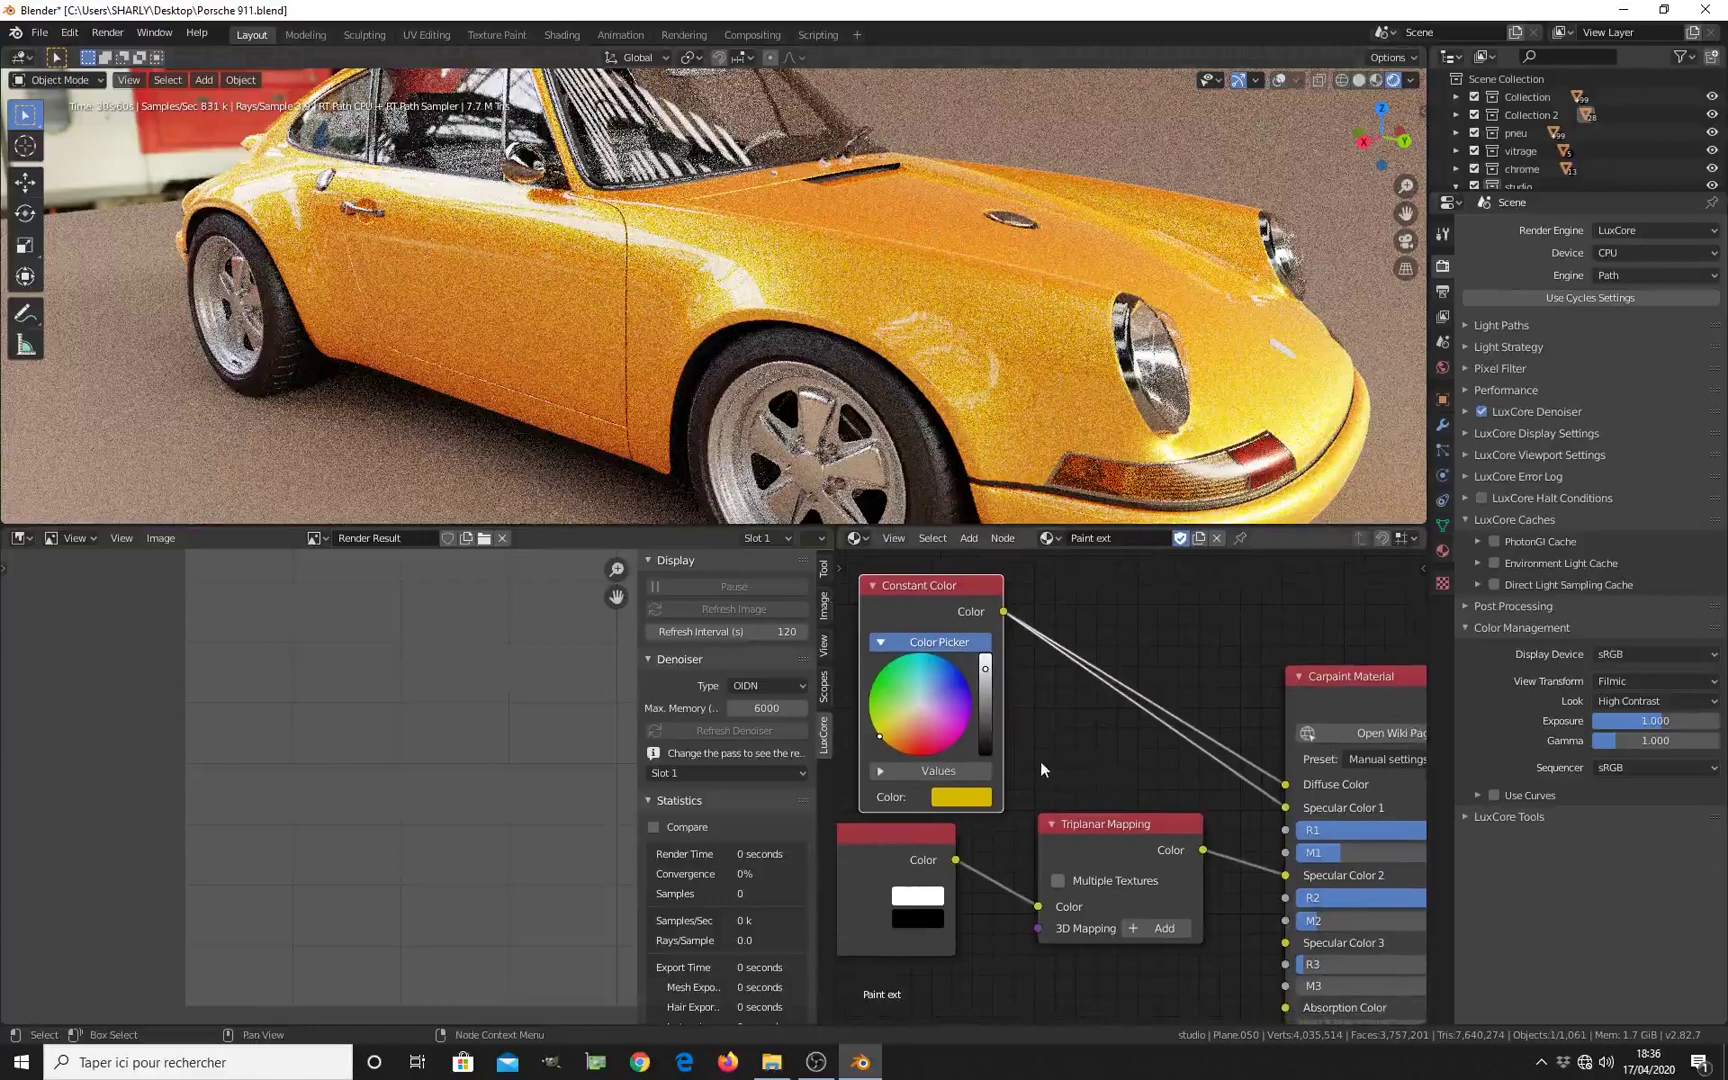
{"action": "scroll", "coordinate": [980, 728], "scroll_direction": "up", "scroll_amount": 4}
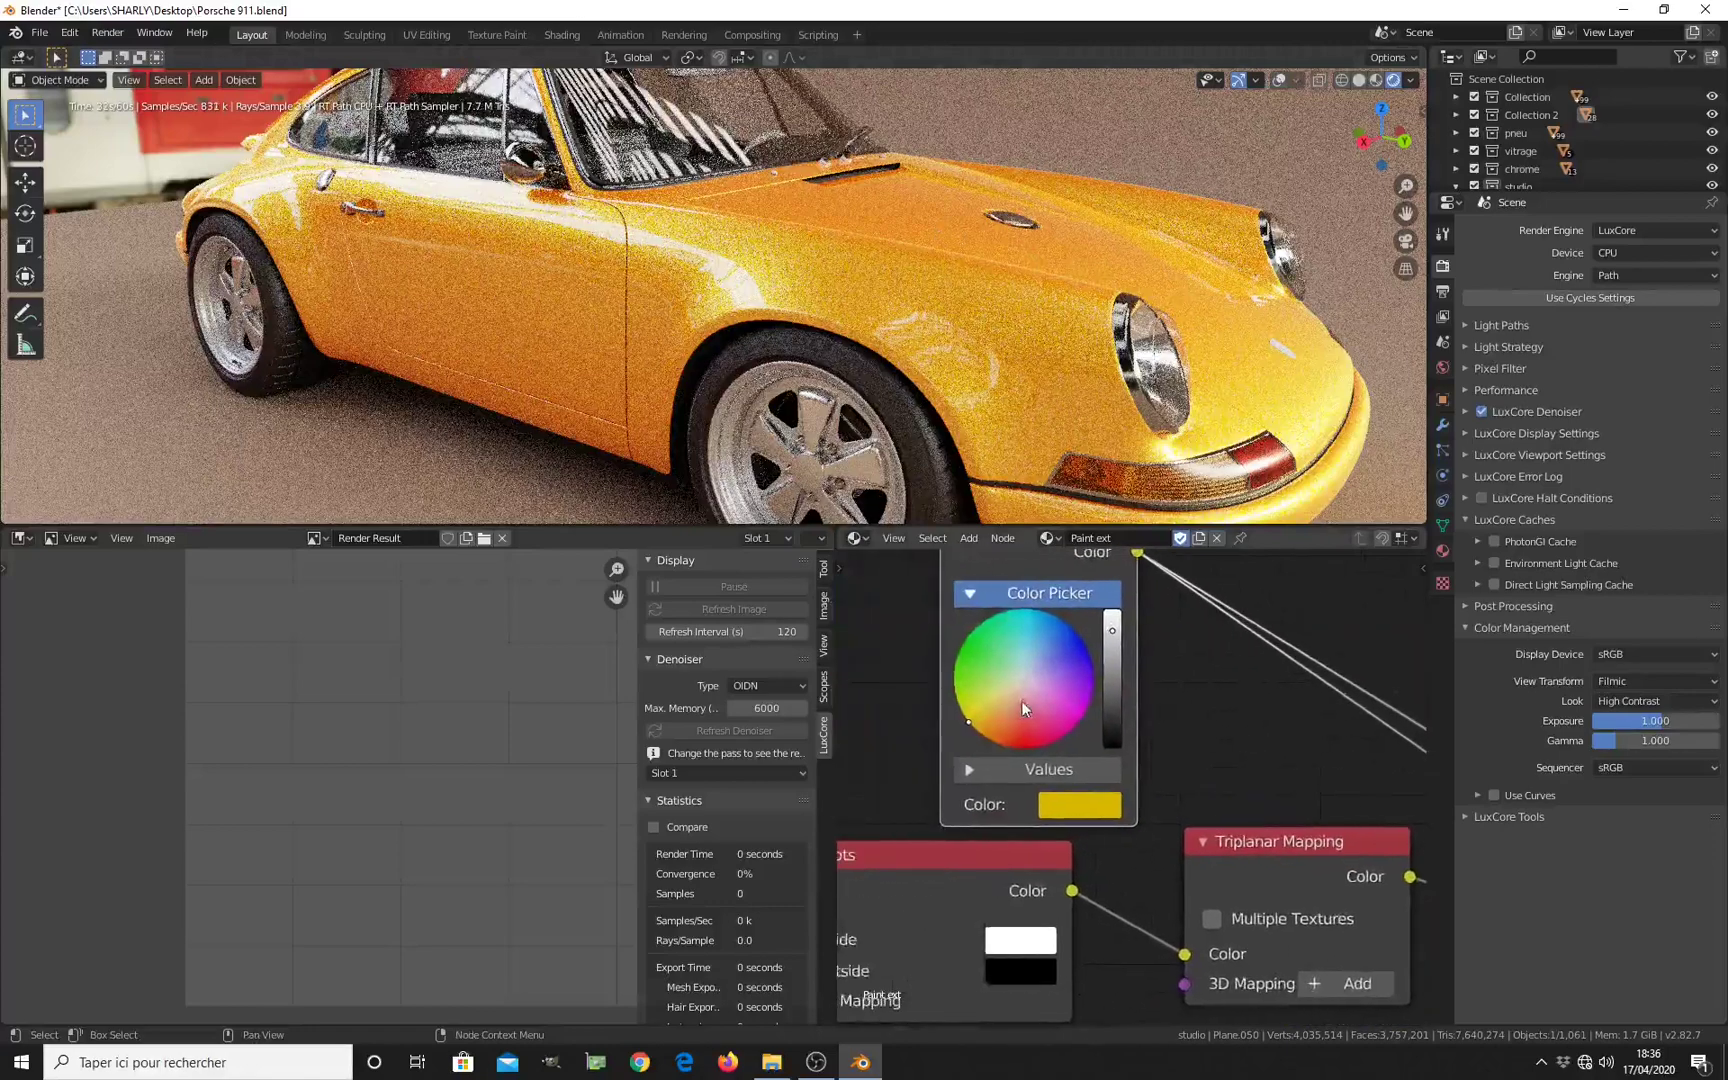
{"action": "left_click", "coordinate": [980, 725]}
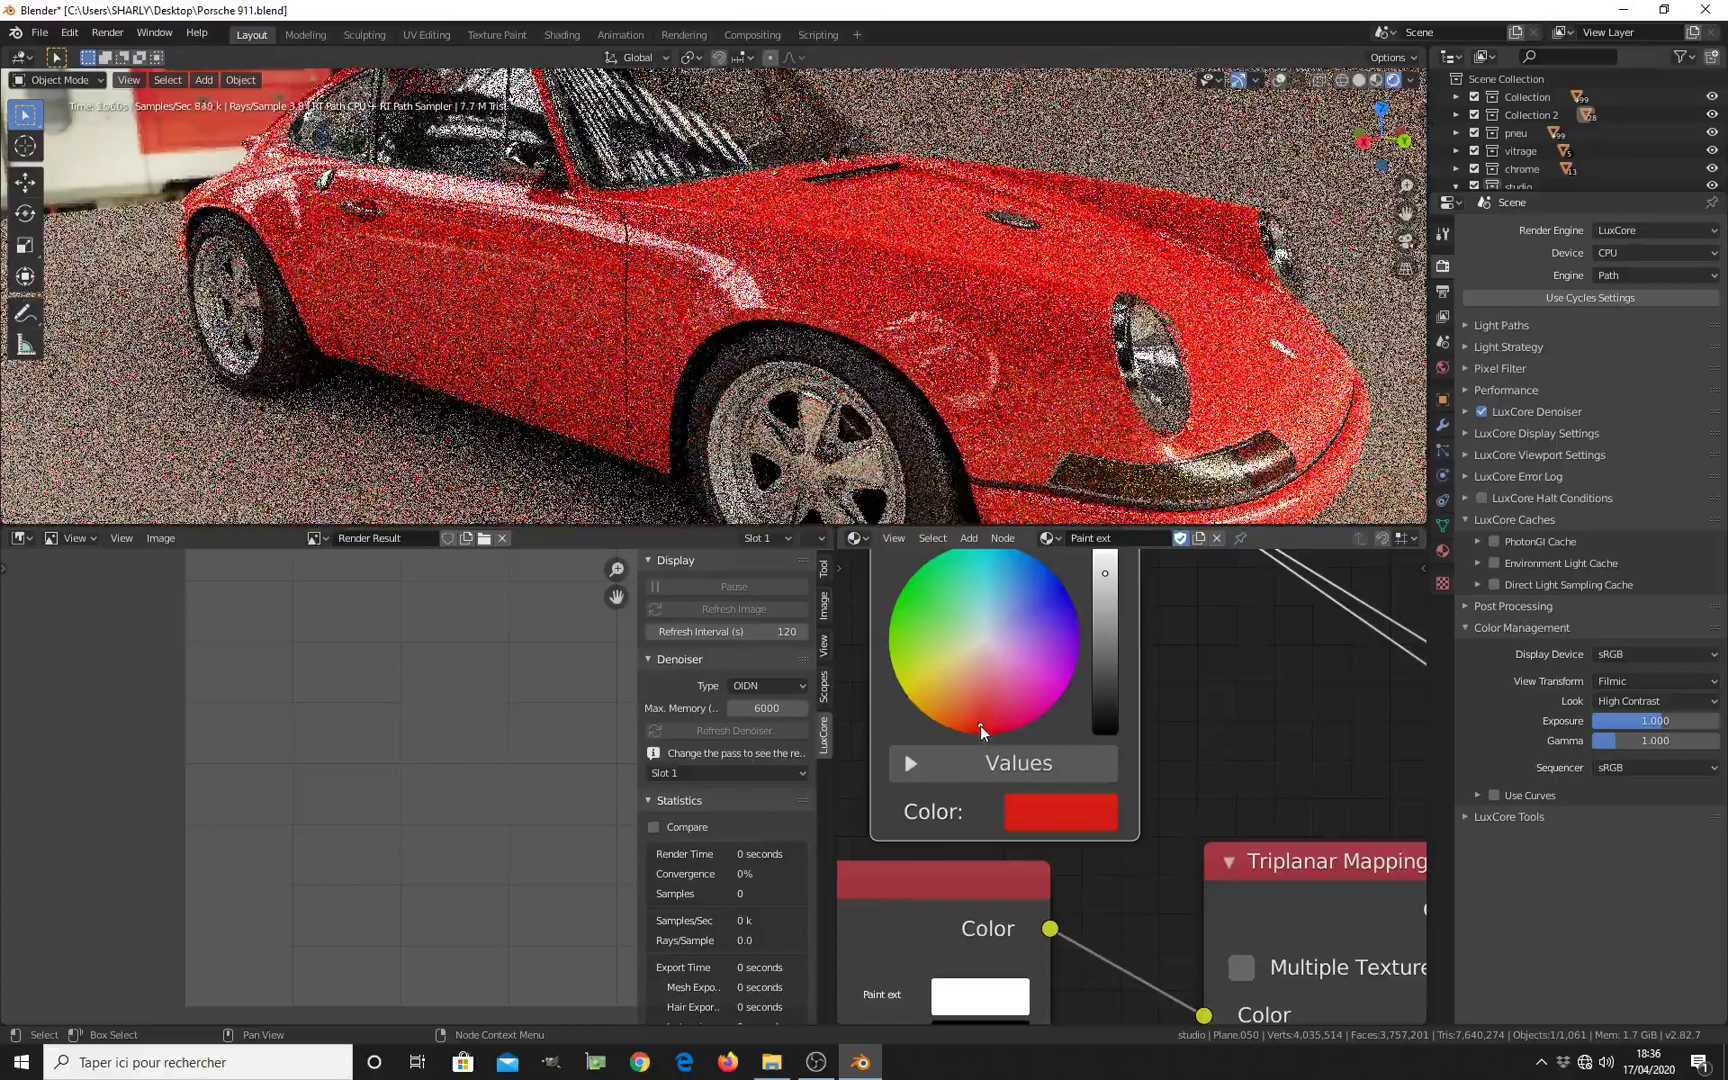
Step: Change the Carpaint's Absorption Color to a paler cyan and then to an aquamarine green with H 0.463 and S 0.647
{"action": "scroll", "coordinate": [980, 730], "scroll_direction": "down", "scroll_amount": 4}
{"action": "scroll", "coordinate": [932, 748], "scroll_direction": "up", "scroll_amount": 2}
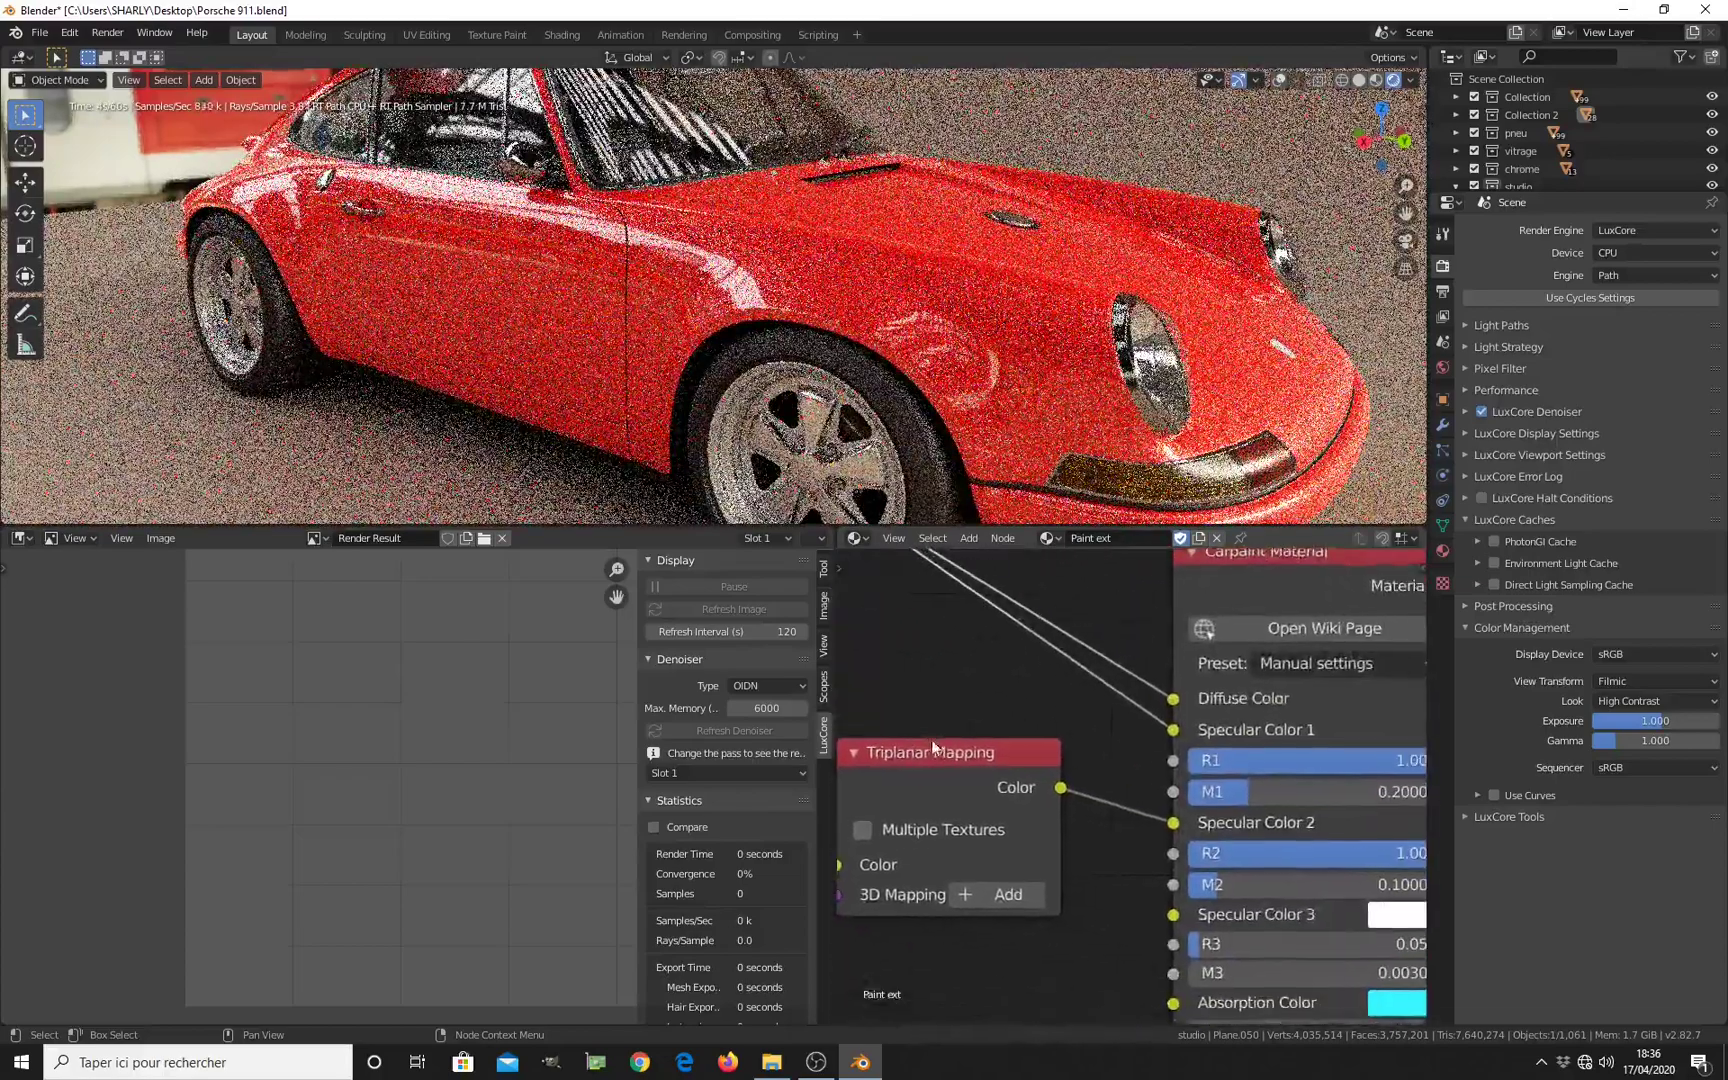
{"action": "middle_click_drag", "start_coordinate": [968, 777], "coordinate": [800, 667]}
{"action": "scroll", "coordinate": [1182, 786], "scroll_direction": "up", "scroll_amount": 1}
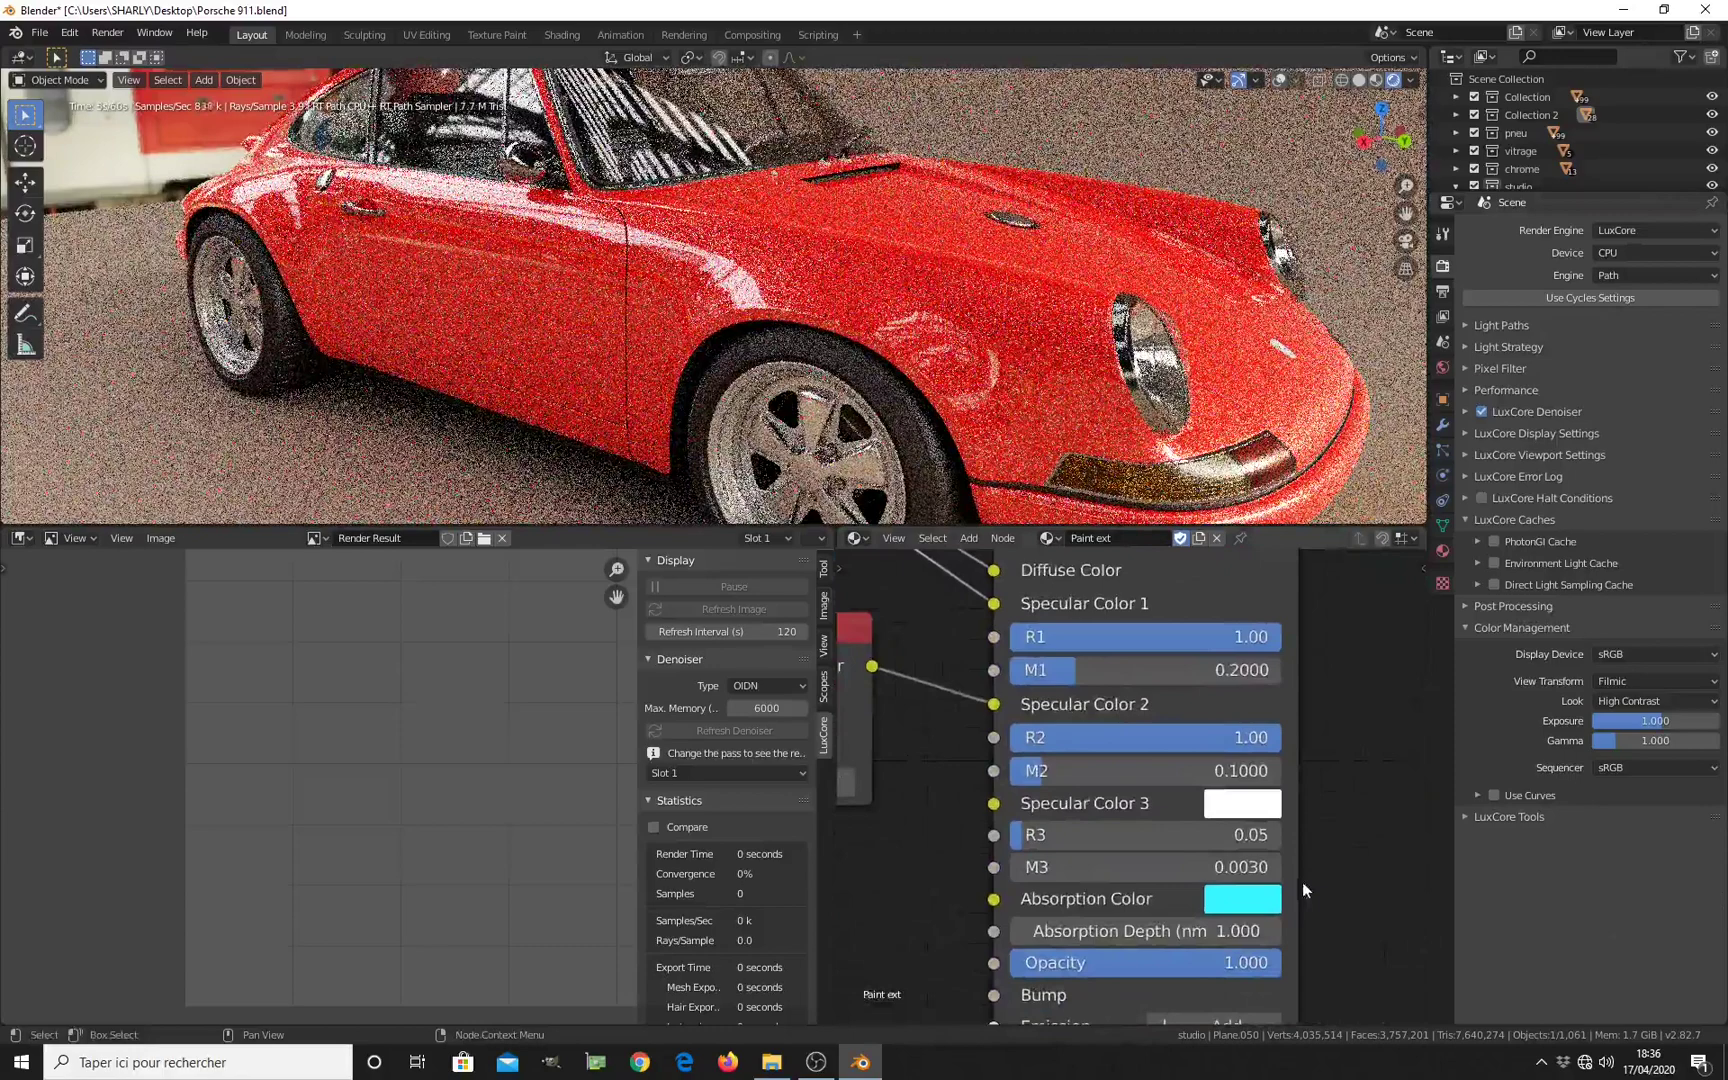
{"action": "left_click", "coordinate": [1248, 900]}
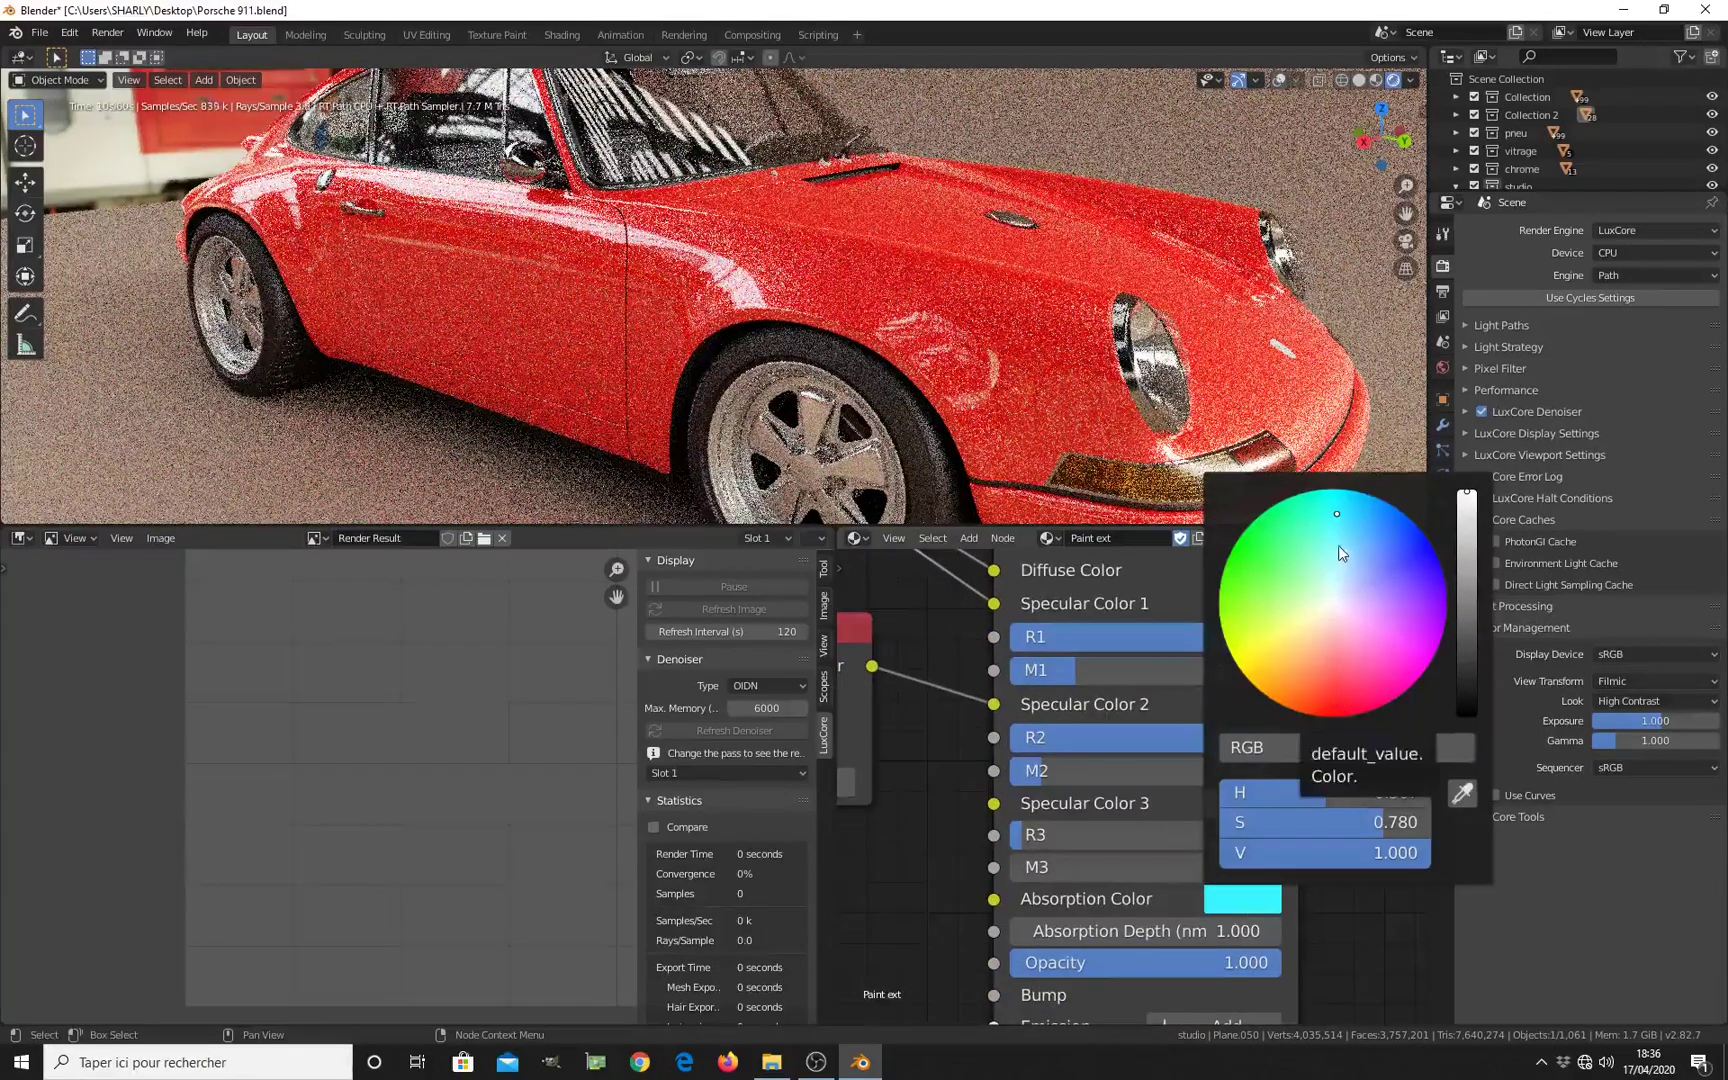
{"action": "left_click_drag", "start_coordinate": [1337, 517], "coordinate": [1331, 557]}
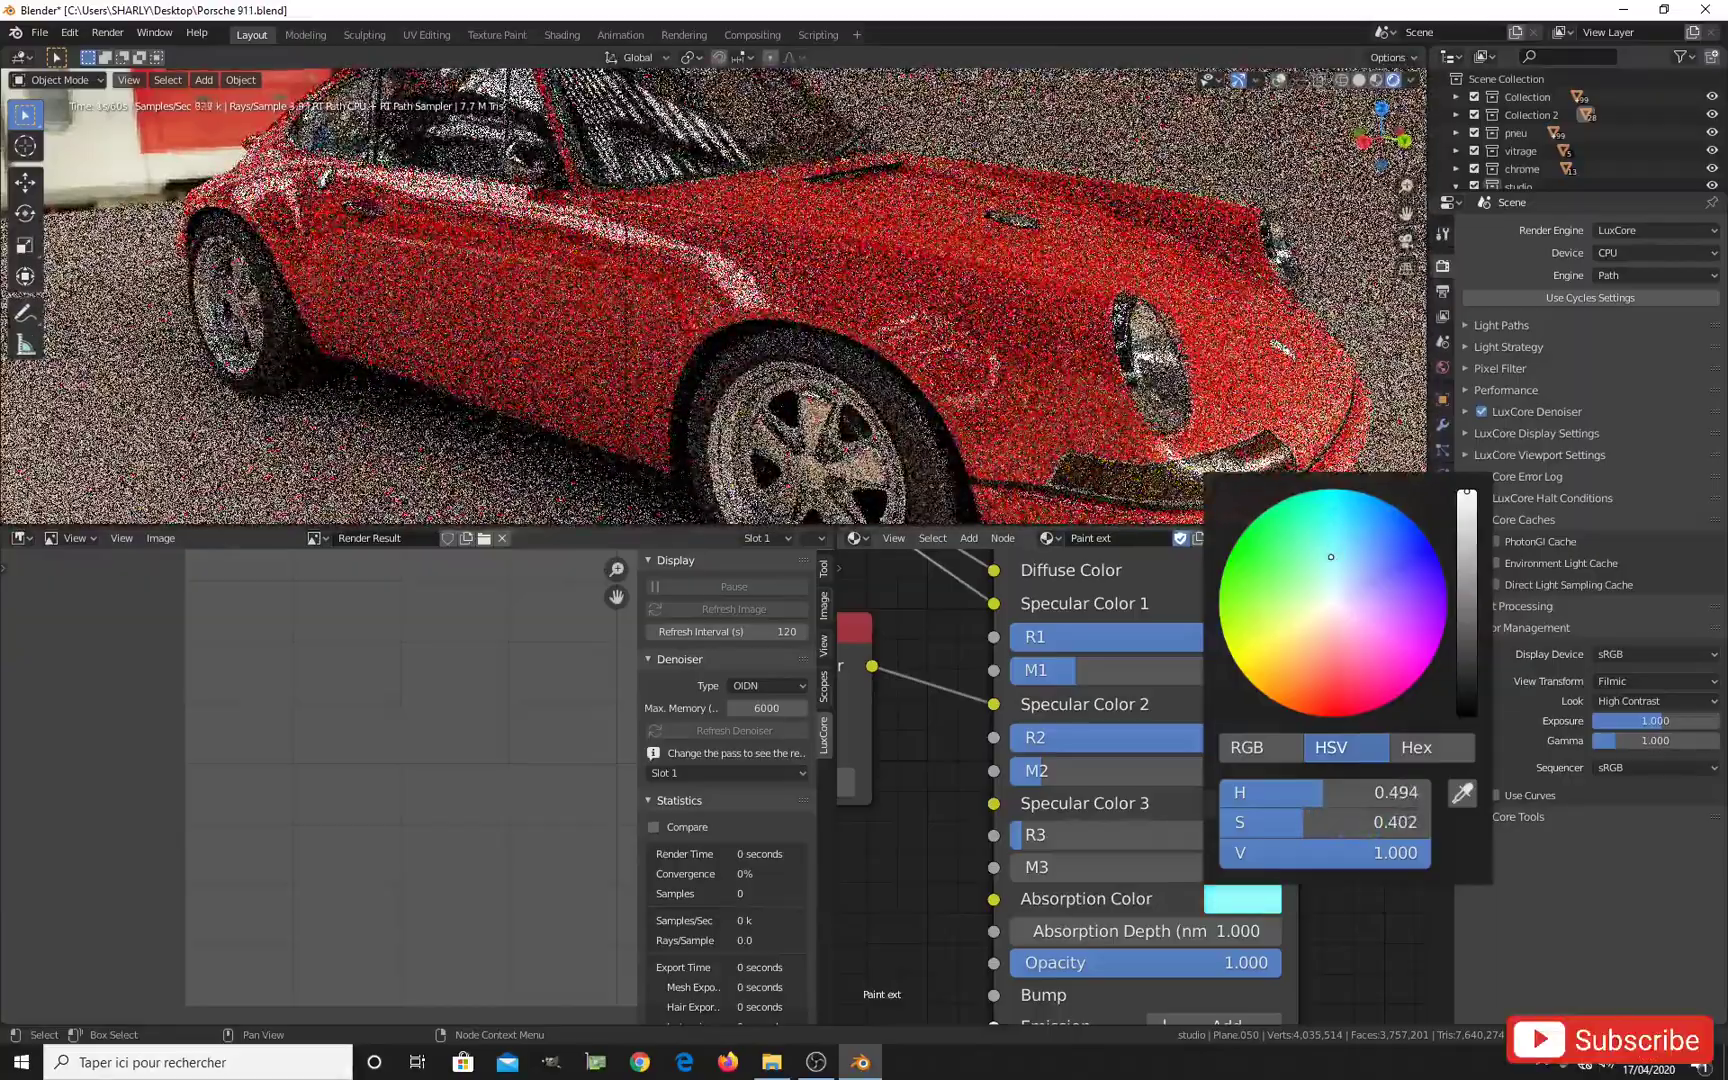
{"action": "mouse_move", "coordinate": [1331, 557]}
{"action": "left_mouse_down"}
{"action": "mouse_move", "coordinate": [1302, 531]}
{"action": "mouse_move", "coordinate": [1317, 537]}
{"action": "left_mouse_up"}
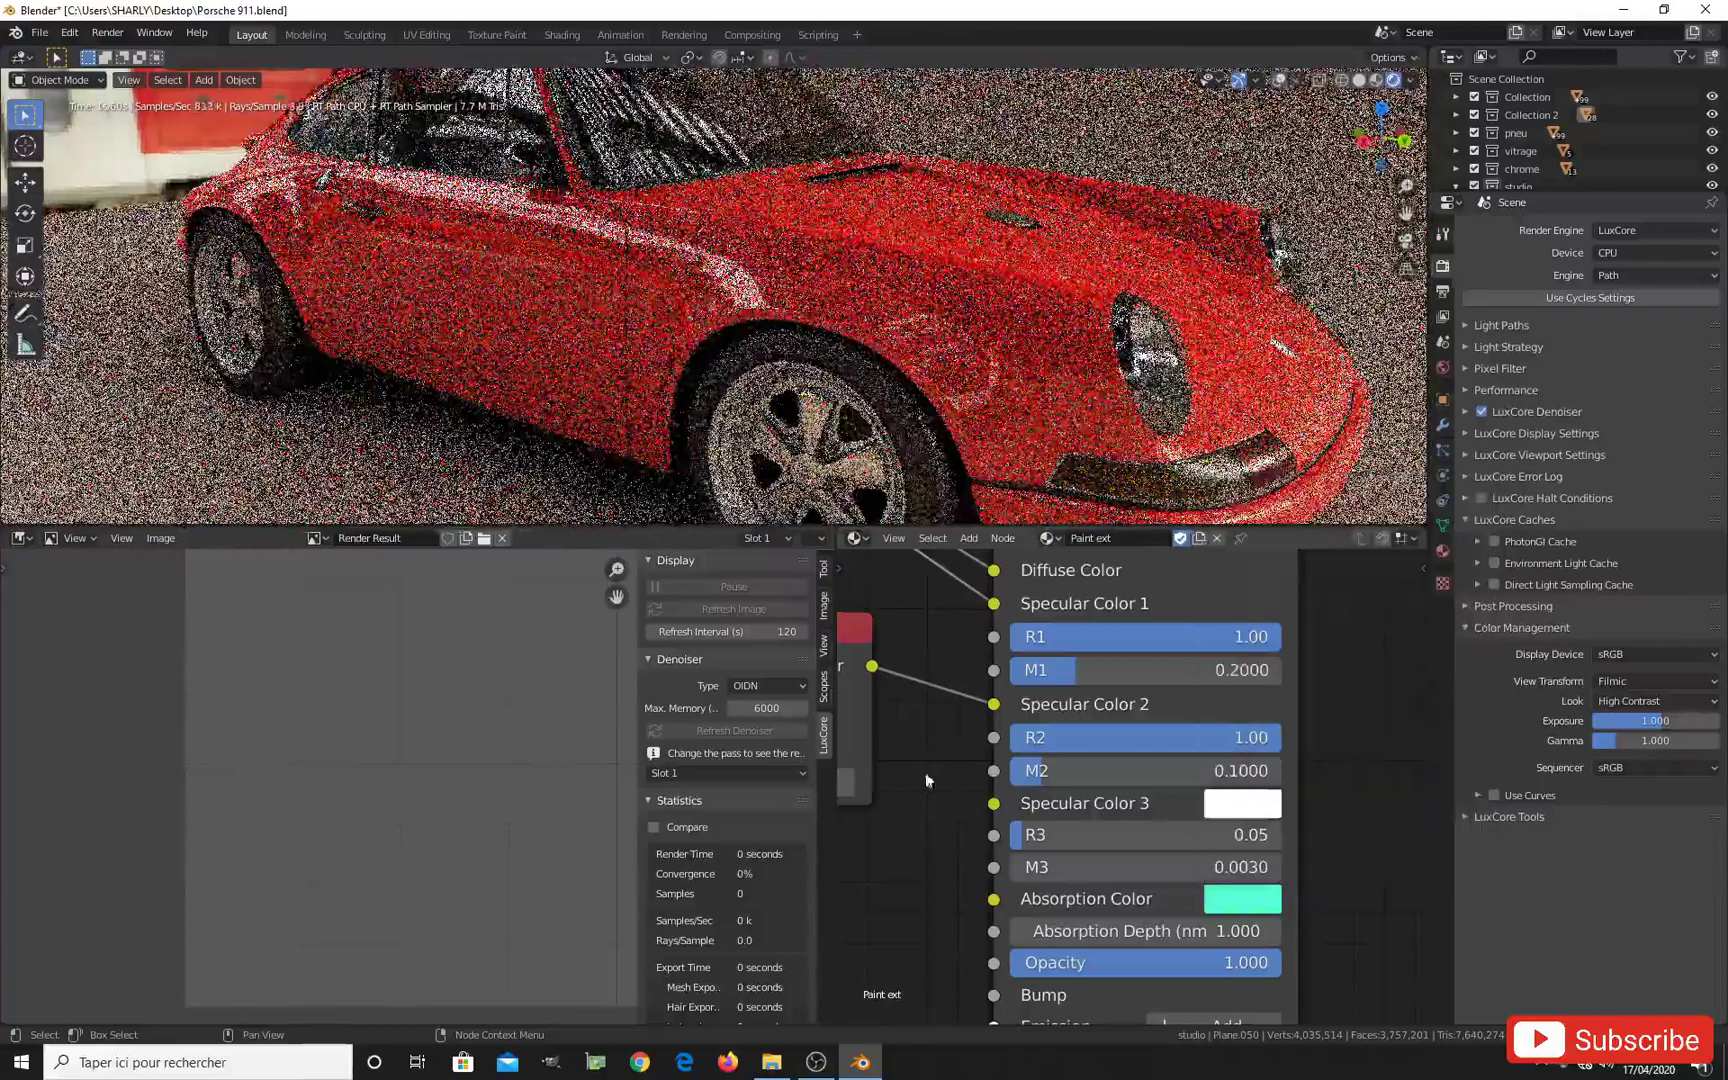
Step: Set the Carpaint's Absorption Depth to 4 nm
{"action": "left_click", "coordinate": [1165, 930]}
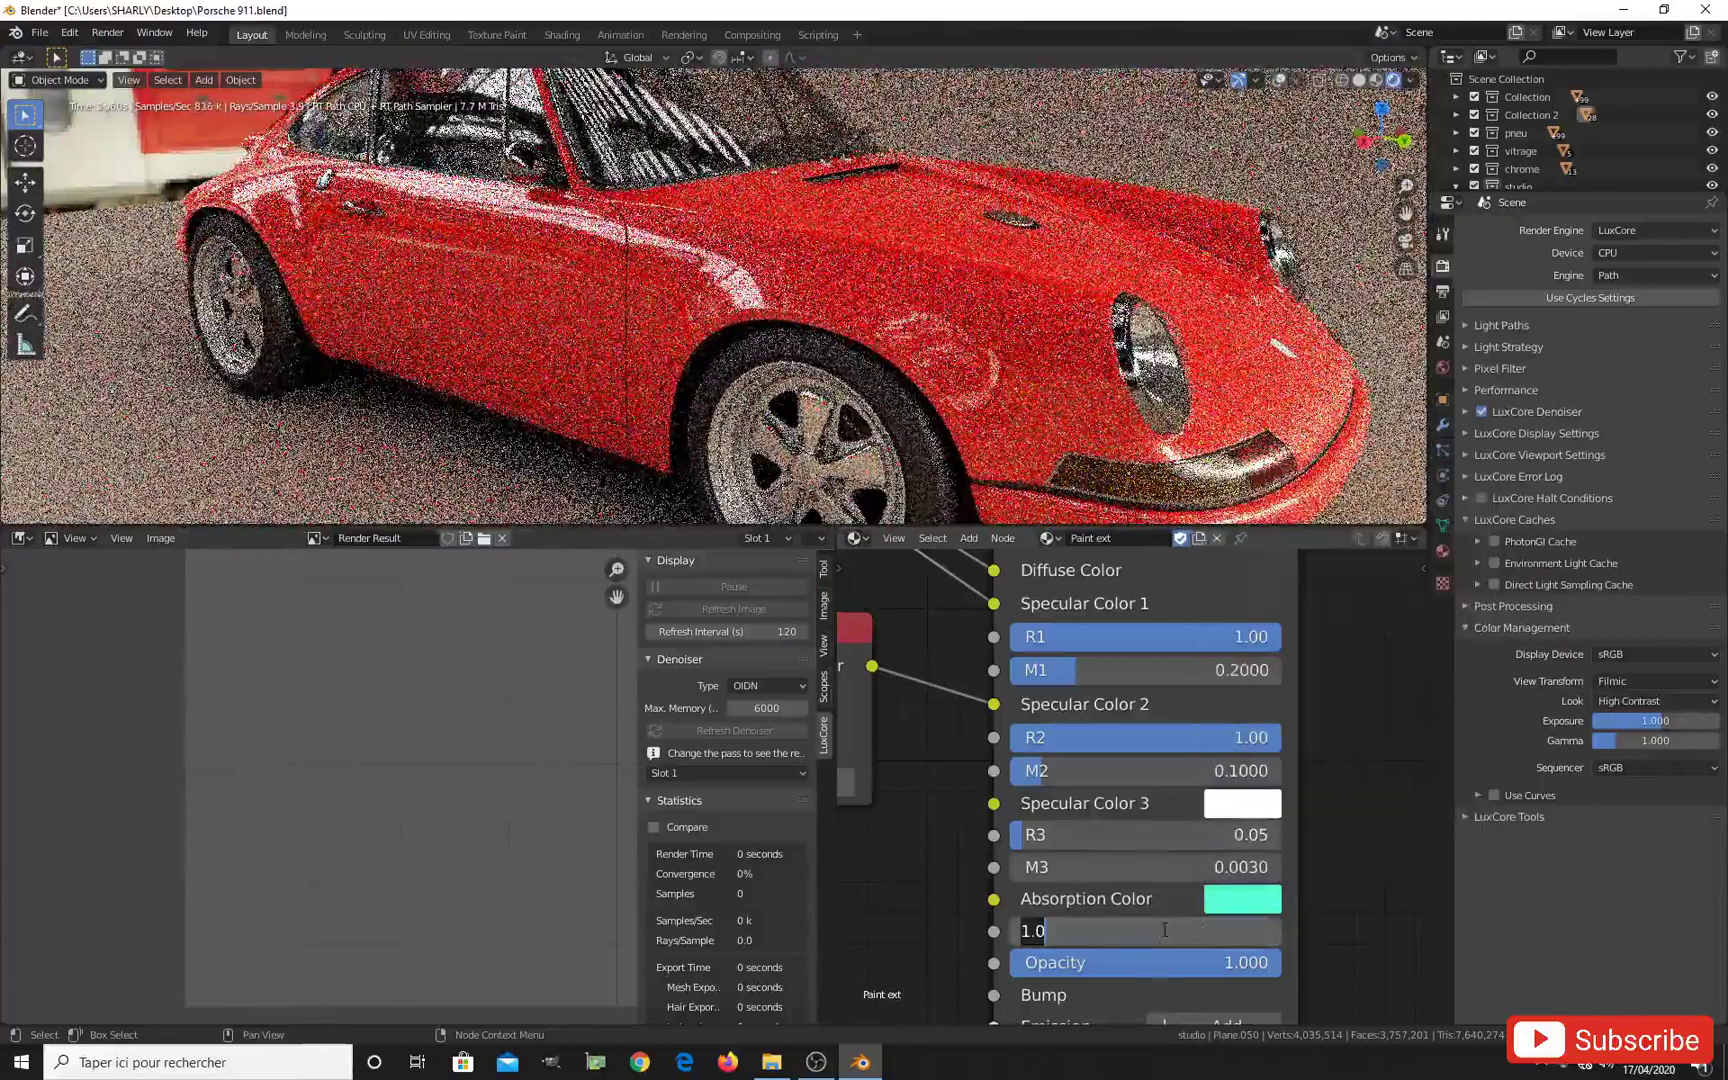
{"action": "type", "text": "4"}
{"action": "key", "text": "Return"}
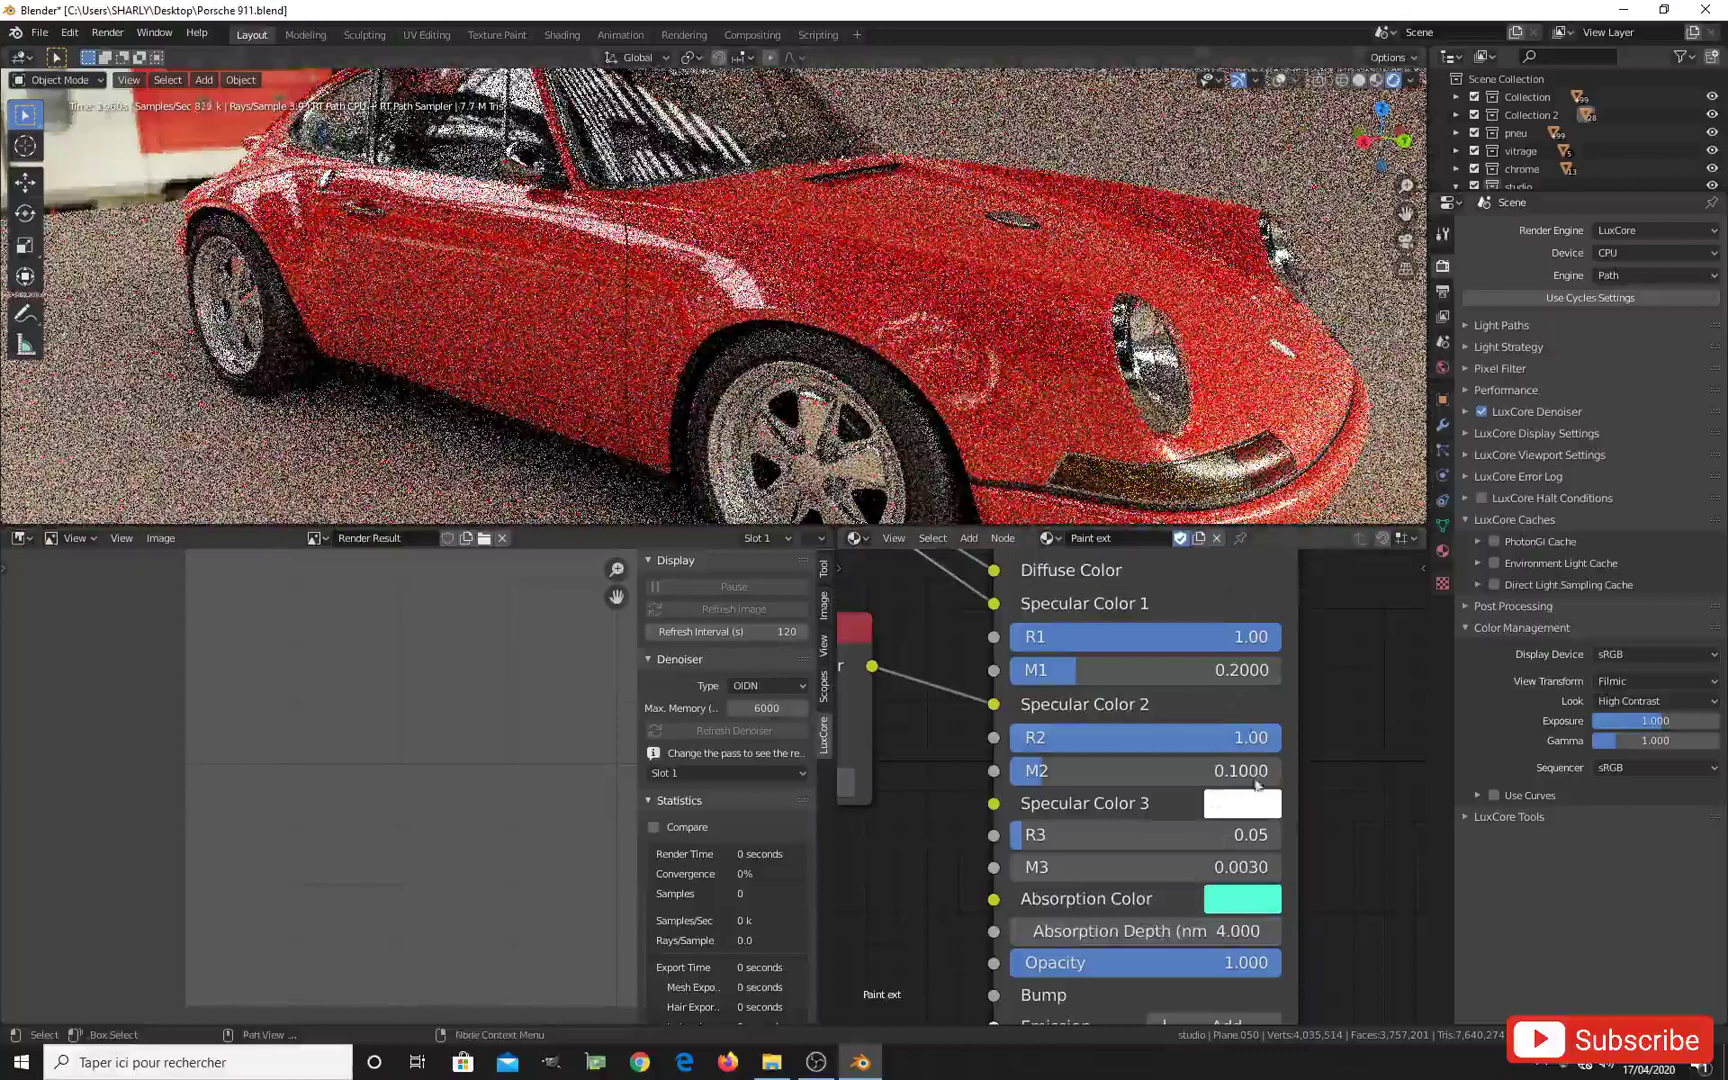
Step: Change the Constant Color feeding Diffuse Color and Specular Color 1 to blue and darken it slightly
{"action": "scroll", "coordinate": [1192, 882], "scroll_direction": "down", "scroll_amount": 2}
{"action": "middle_click_drag", "start_coordinate": [1192, 882], "coordinate": [1316, 879]}
{"action": "middle_click_drag", "start_coordinate": [1125, 769], "coordinate": [1342, 848]}
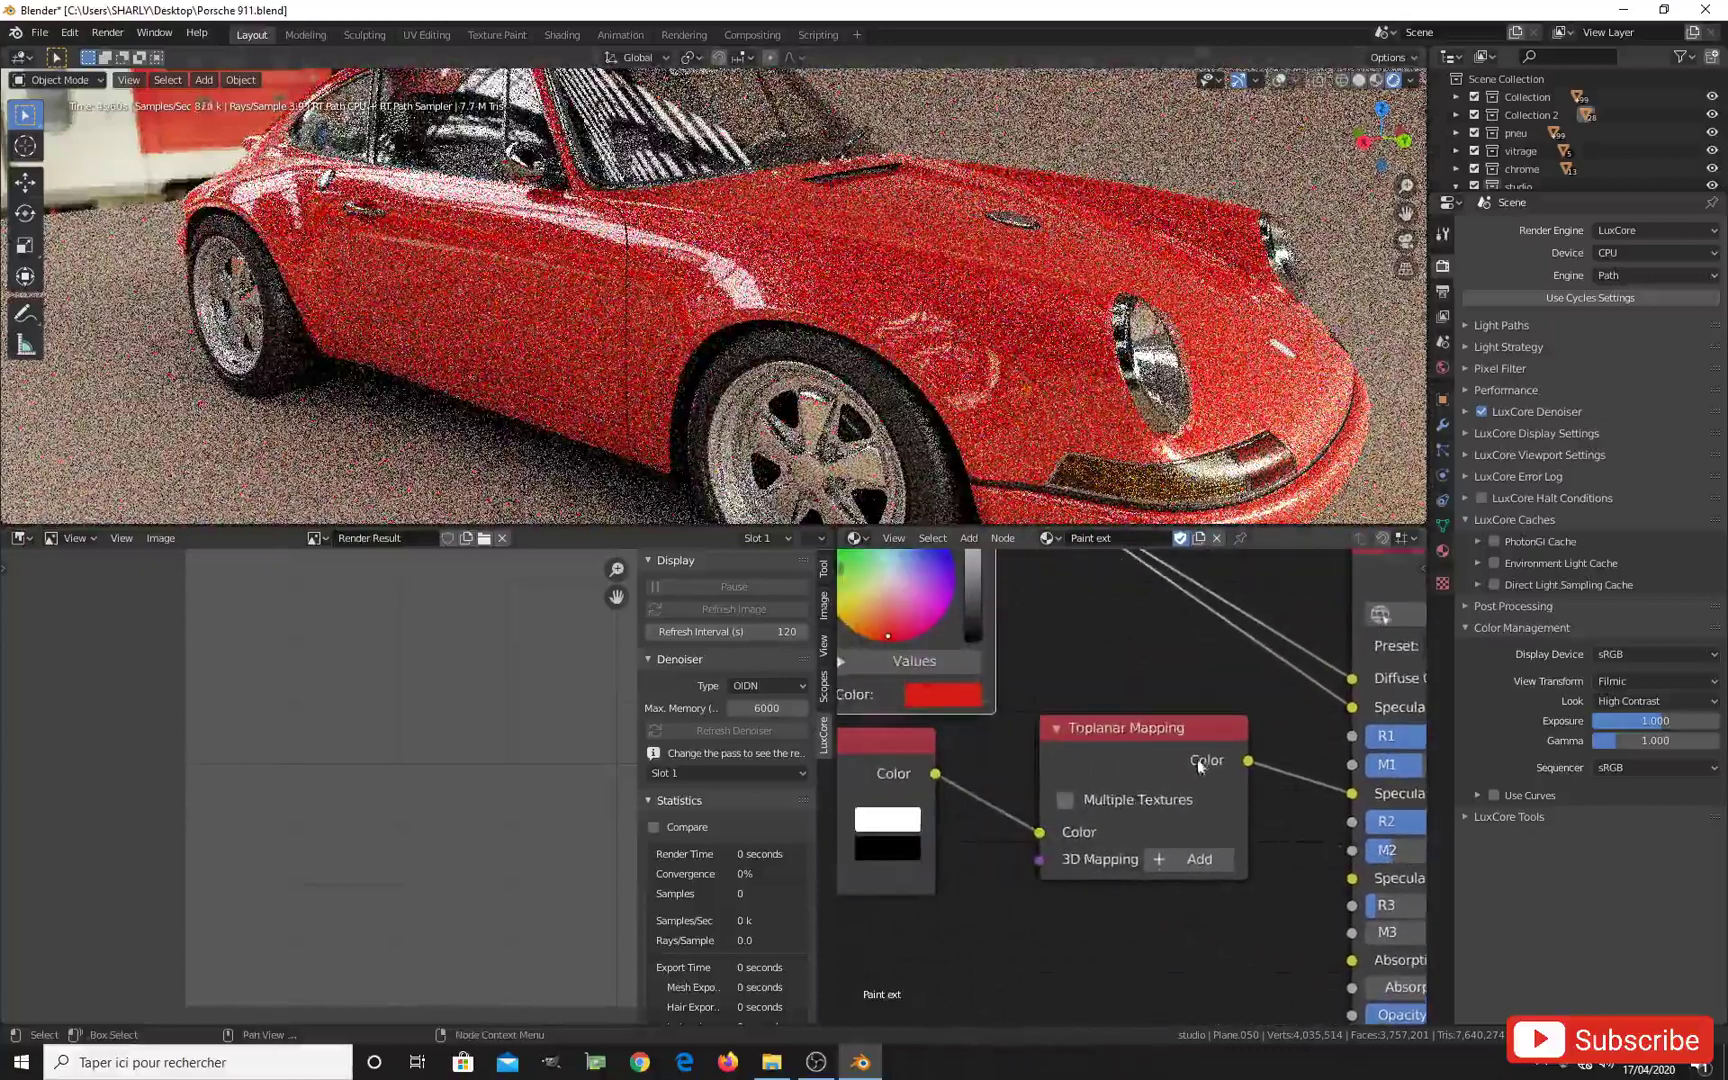
{"action": "middle_click_drag", "start_coordinate": [1077, 706], "coordinate": [1158, 774]}
{"action": "scroll", "coordinate": [1113, 774], "scroll_direction": "up", "scroll_amount": 2}
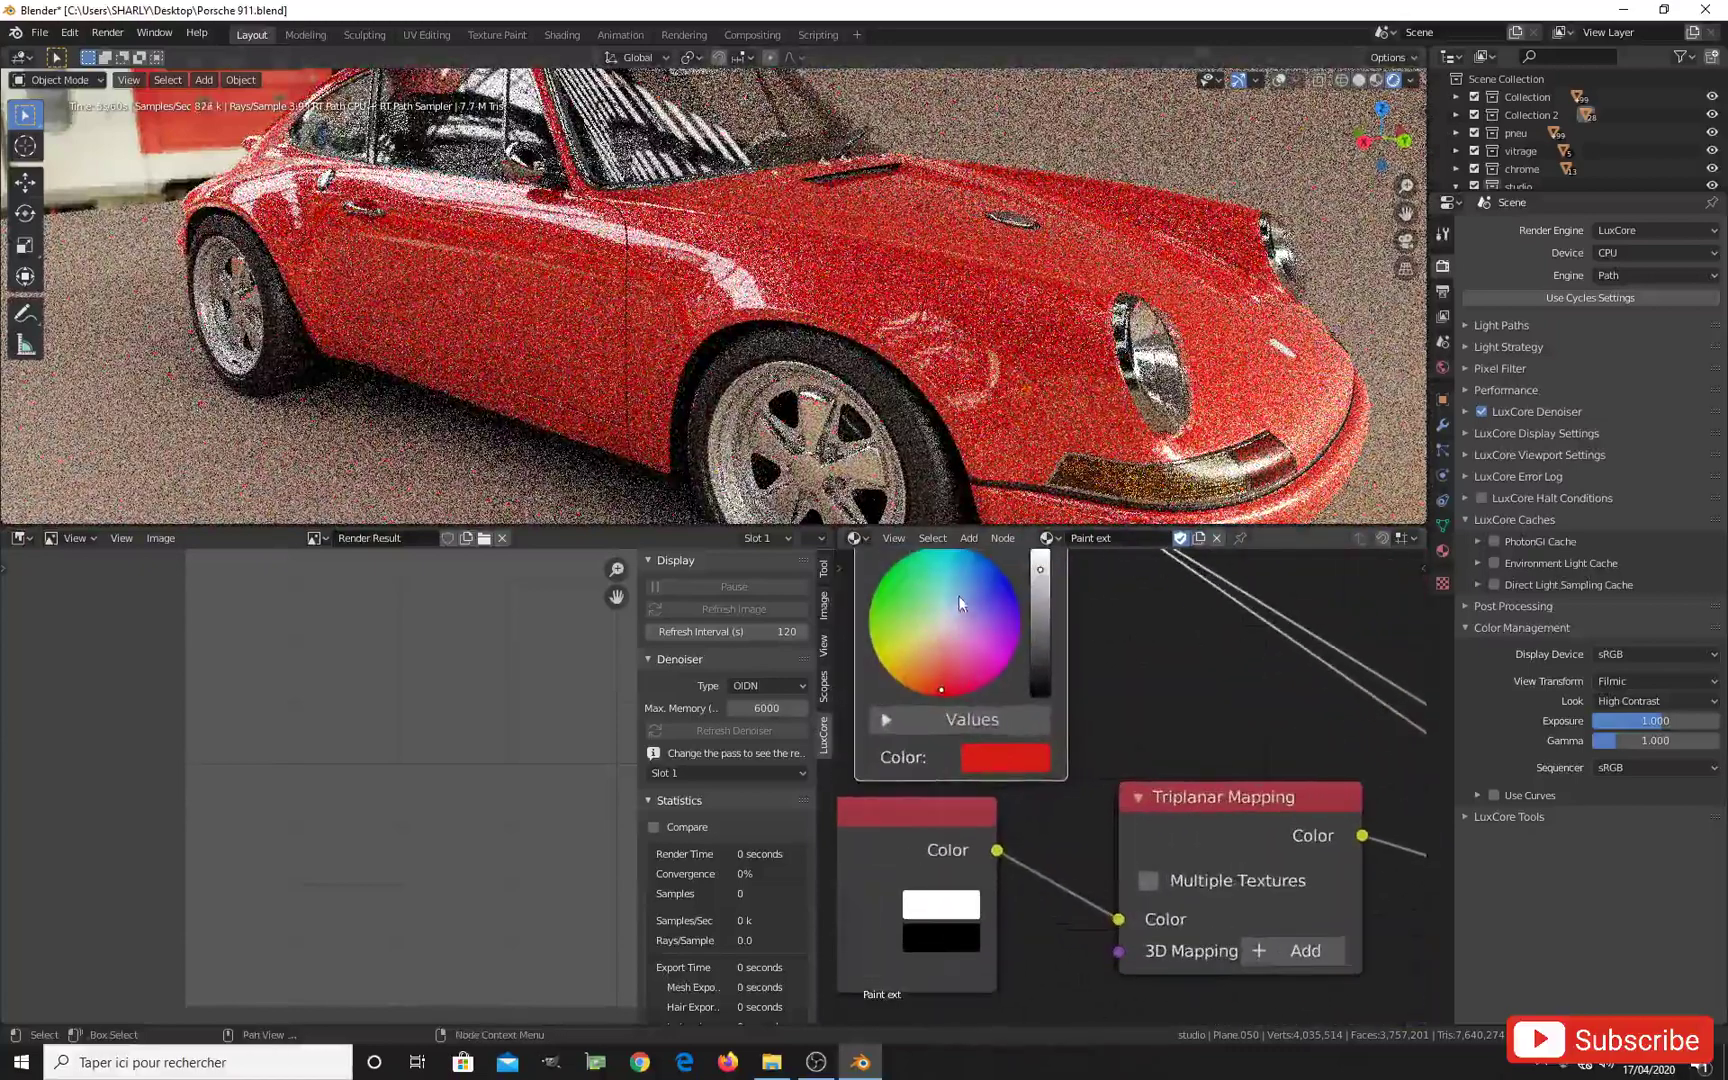
{"action": "left_click", "coordinate": [970, 564]}
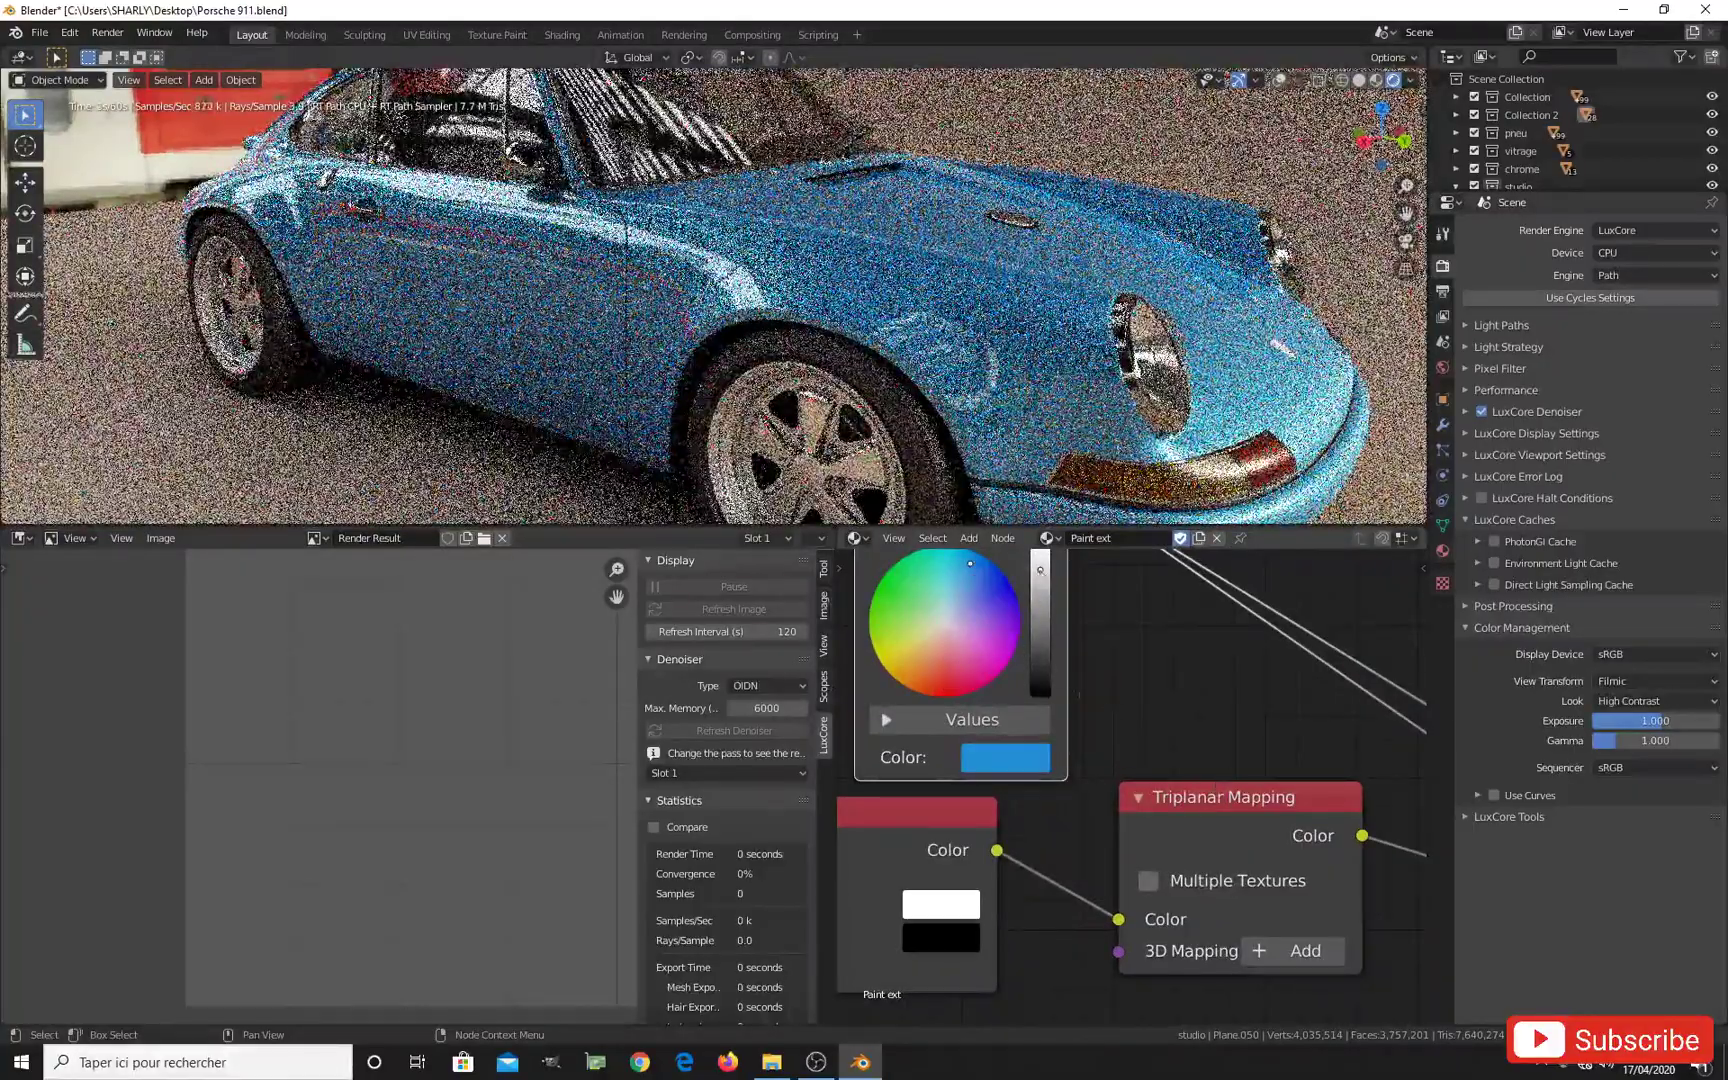
{"action": "mouse_move", "coordinate": [1040, 570]}
{"action": "left_mouse_down"}
{"action": "mouse_move", "coordinate": [1040, 650]}
{"action": "mouse_move", "coordinate": [1040, 578]}
{"action": "left_mouse_up"}
Step: Change the Carpaint's Absorption Color to a light orange
{"action": "scroll", "coordinate": [1261, 771], "scroll_direction": "down", "scroll_amount": 4}
{"action": "middle_click_drag", "start_coordinate": [1281, 797], "coordinate": [1070, 719]}
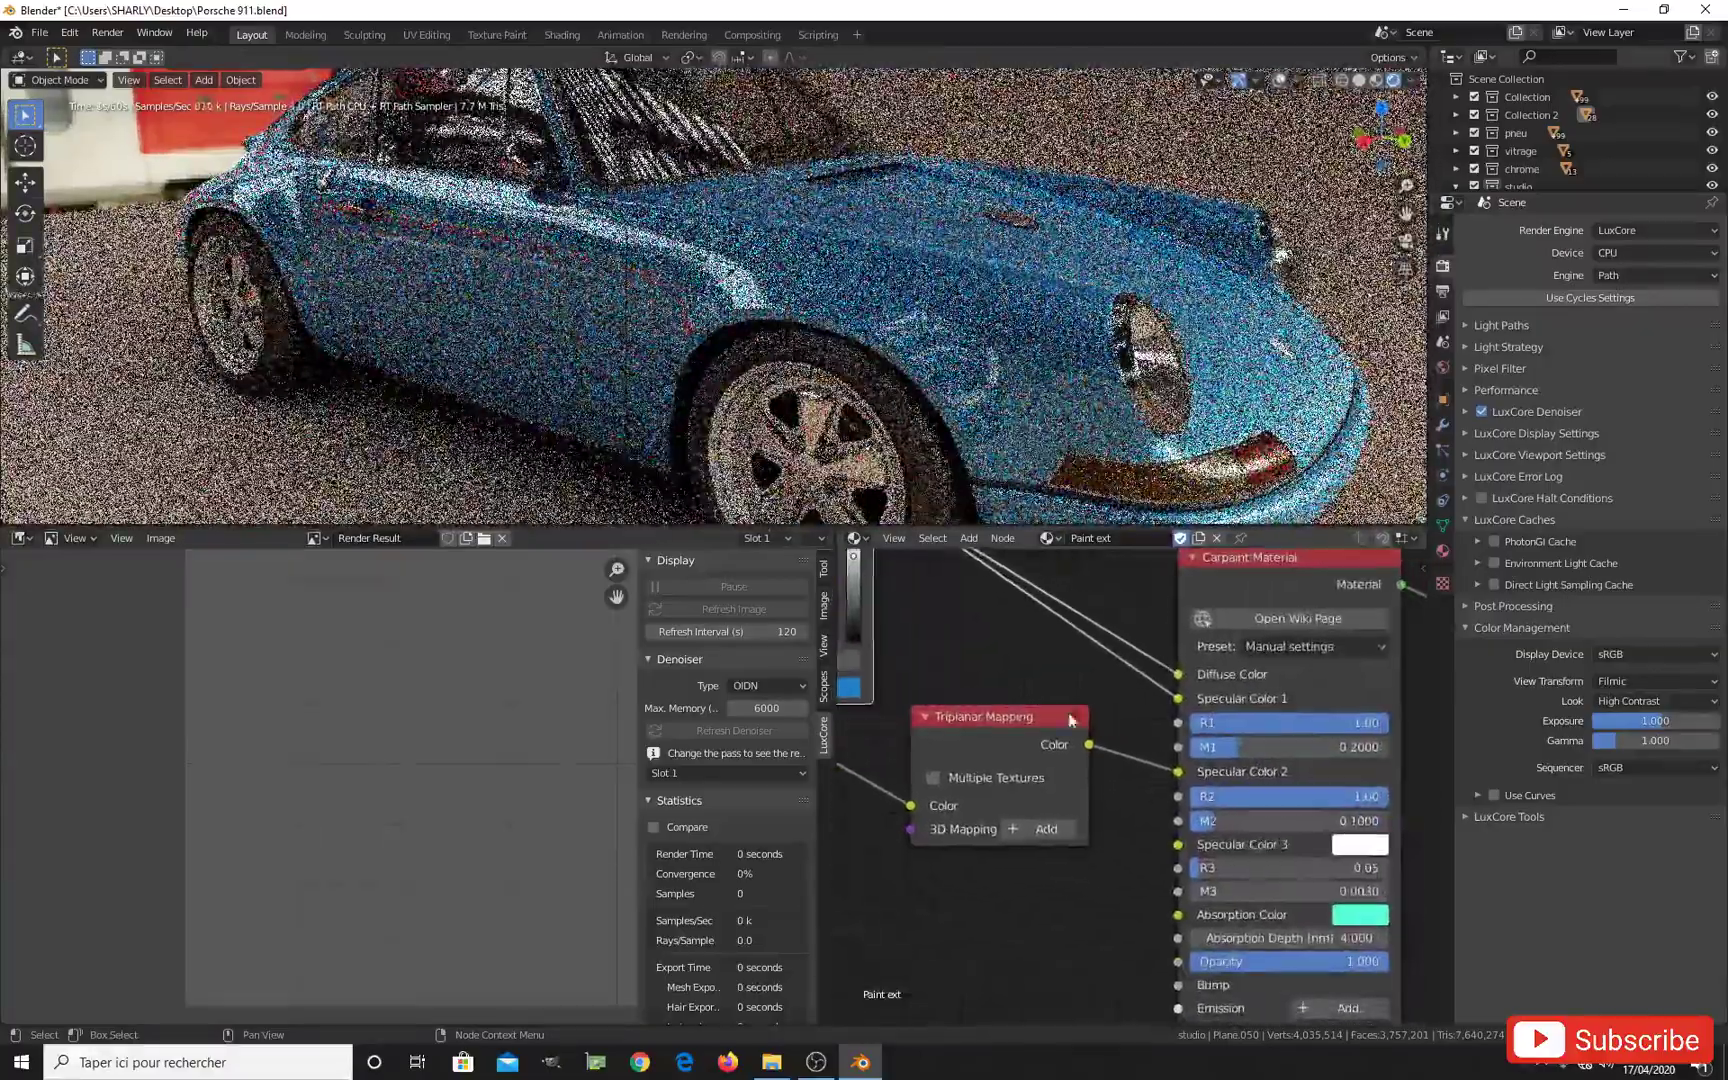
{"action": "left_click", "coordinate": [1358, 914]}
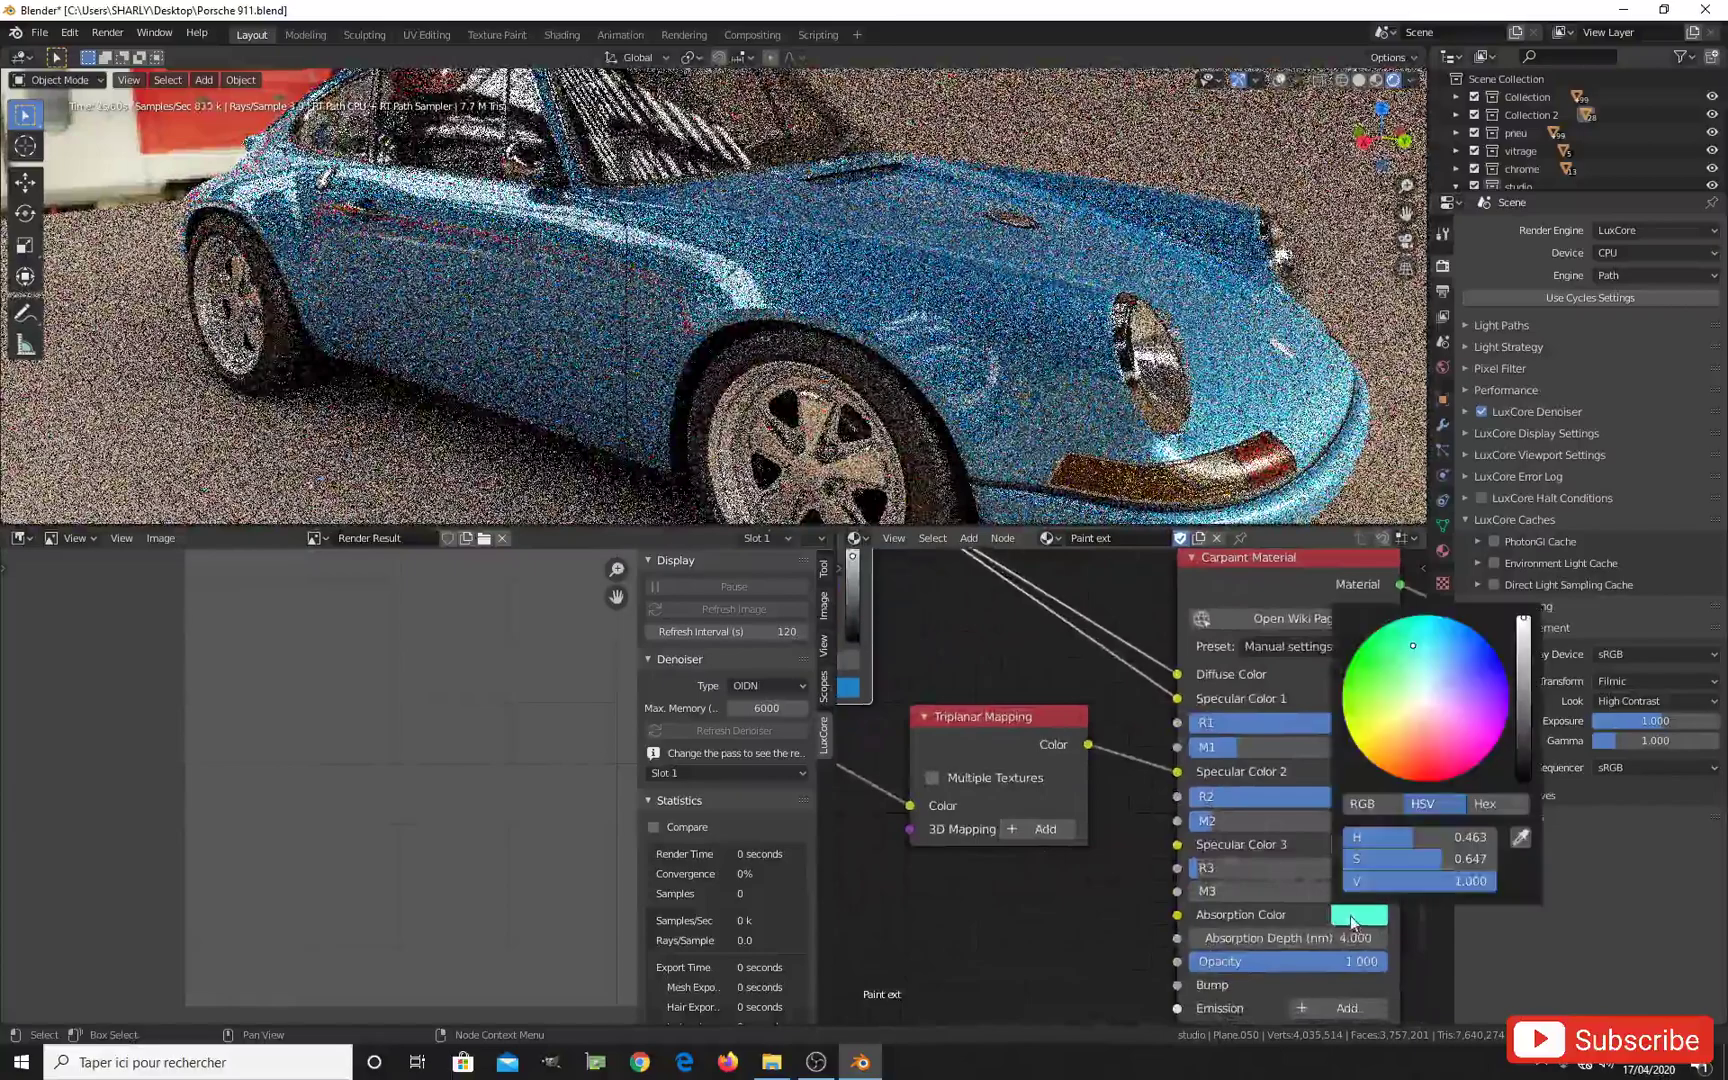
{"action": "left_click", "coordinate": [1399, 733]}
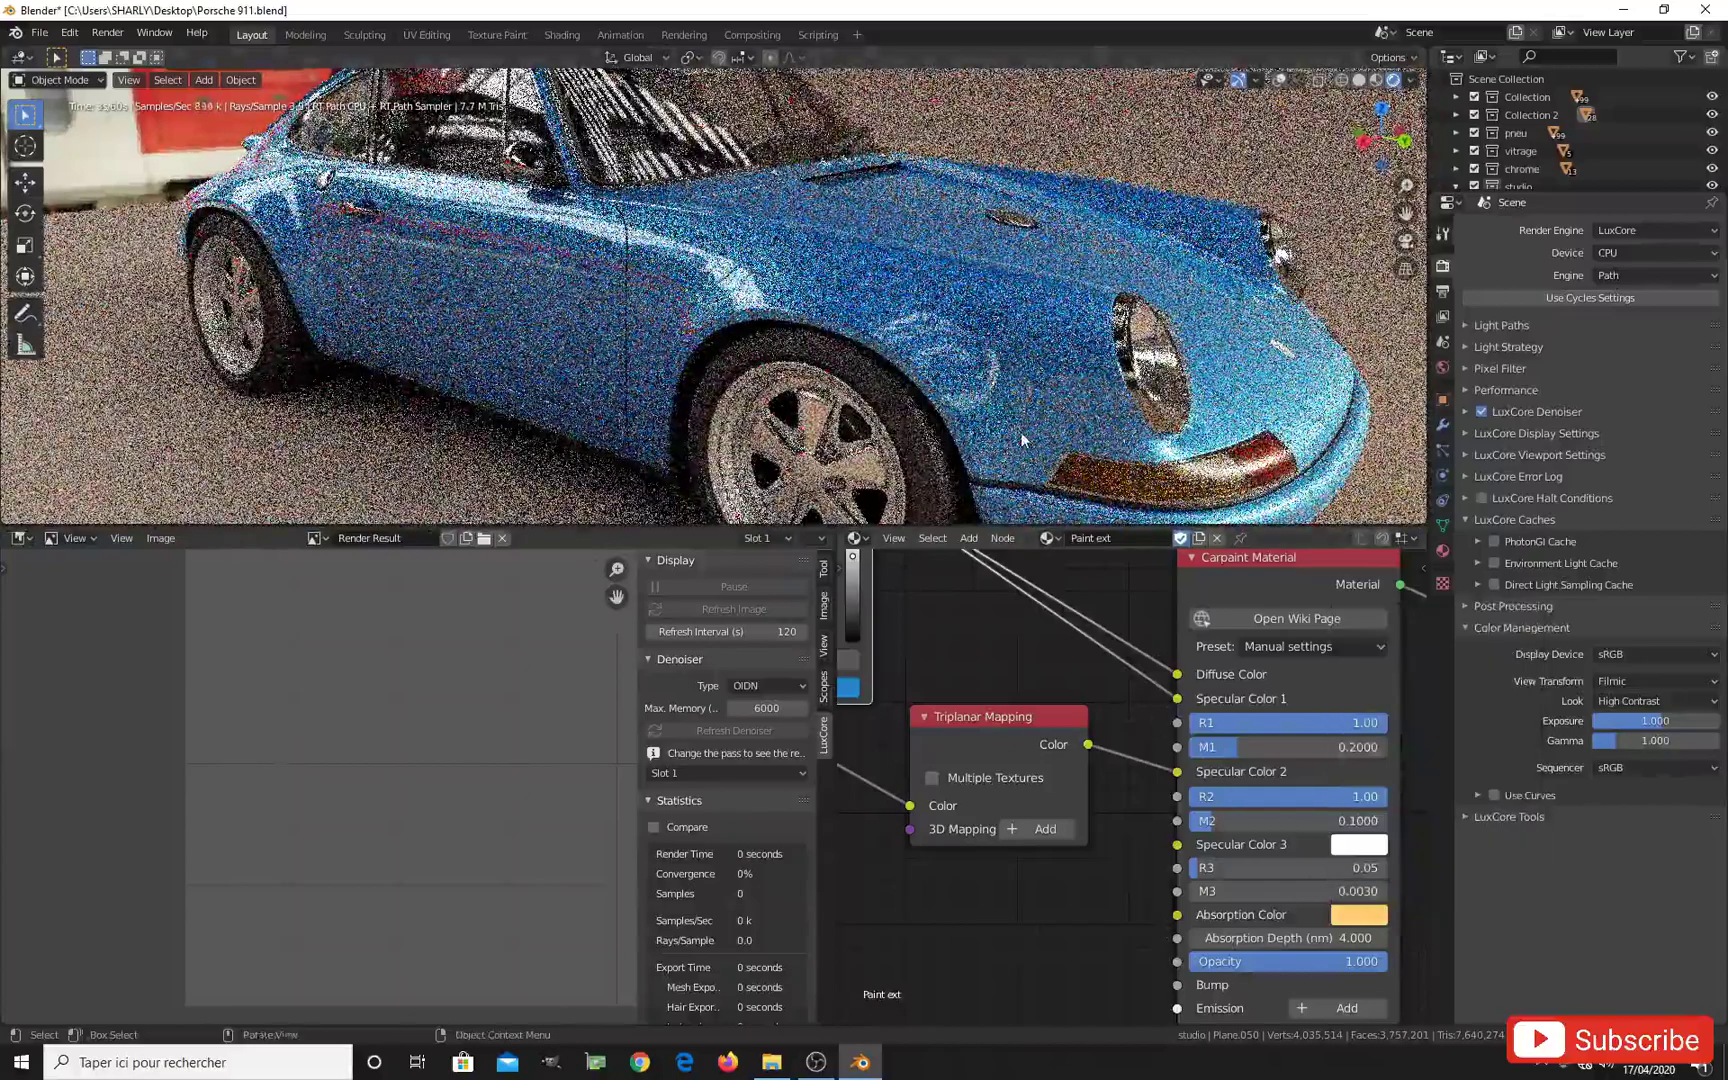
Step: Inspect the flakes close up on the bodywork and set the Dots node's Inside color to a light blue
{"action": "scroll", "coordinate": [1118, 752], "scroll_direction": "down", "scroll_amount": 2}
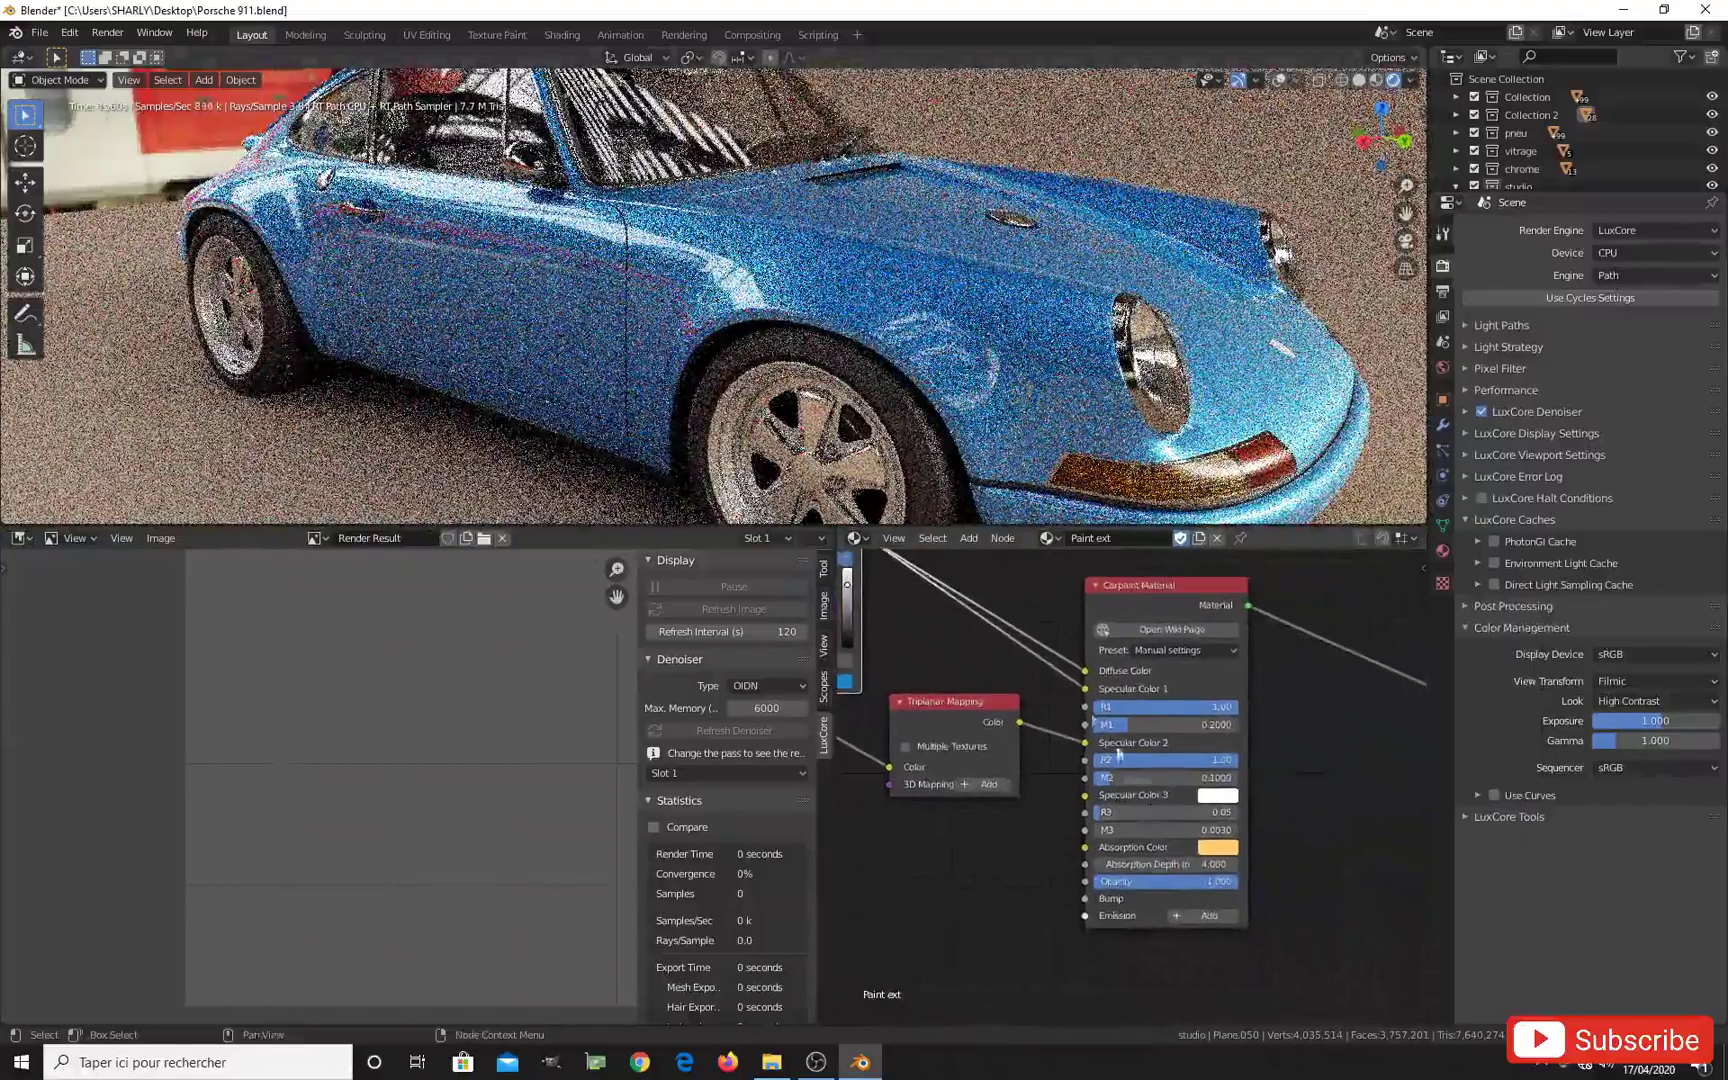
{"action": "middle_click_drag", "start_coordinate": [918, 440], "coordinate": [1022, 408]}
{"action": "scroll", "coordinate": [1080, 411], "scroll_direction": "up", "scroll_amount": 3}
{"action": "scroll", "coordinate": [1060, 408], "scroll_direction": "up", "scroll_amount": 4}
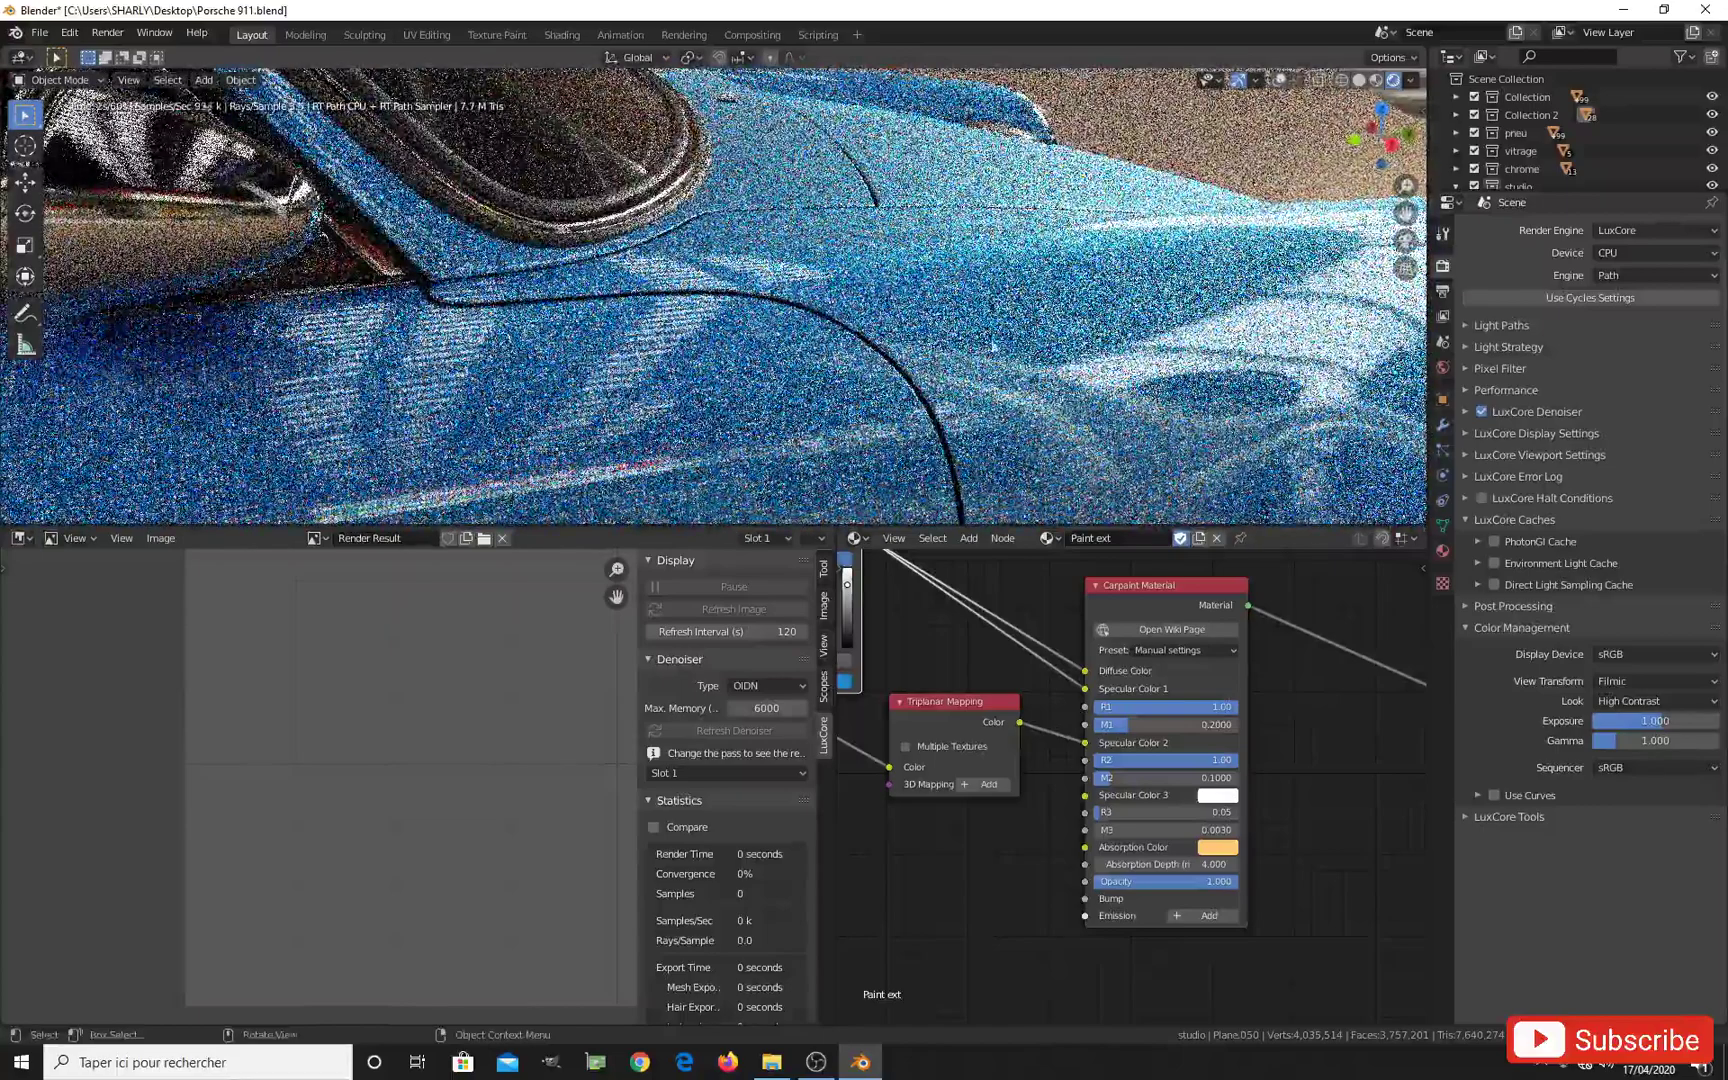
{"action": "middle_click_drag", "start_coordinate": [801, 796], "coordinate": [1273, 828]}
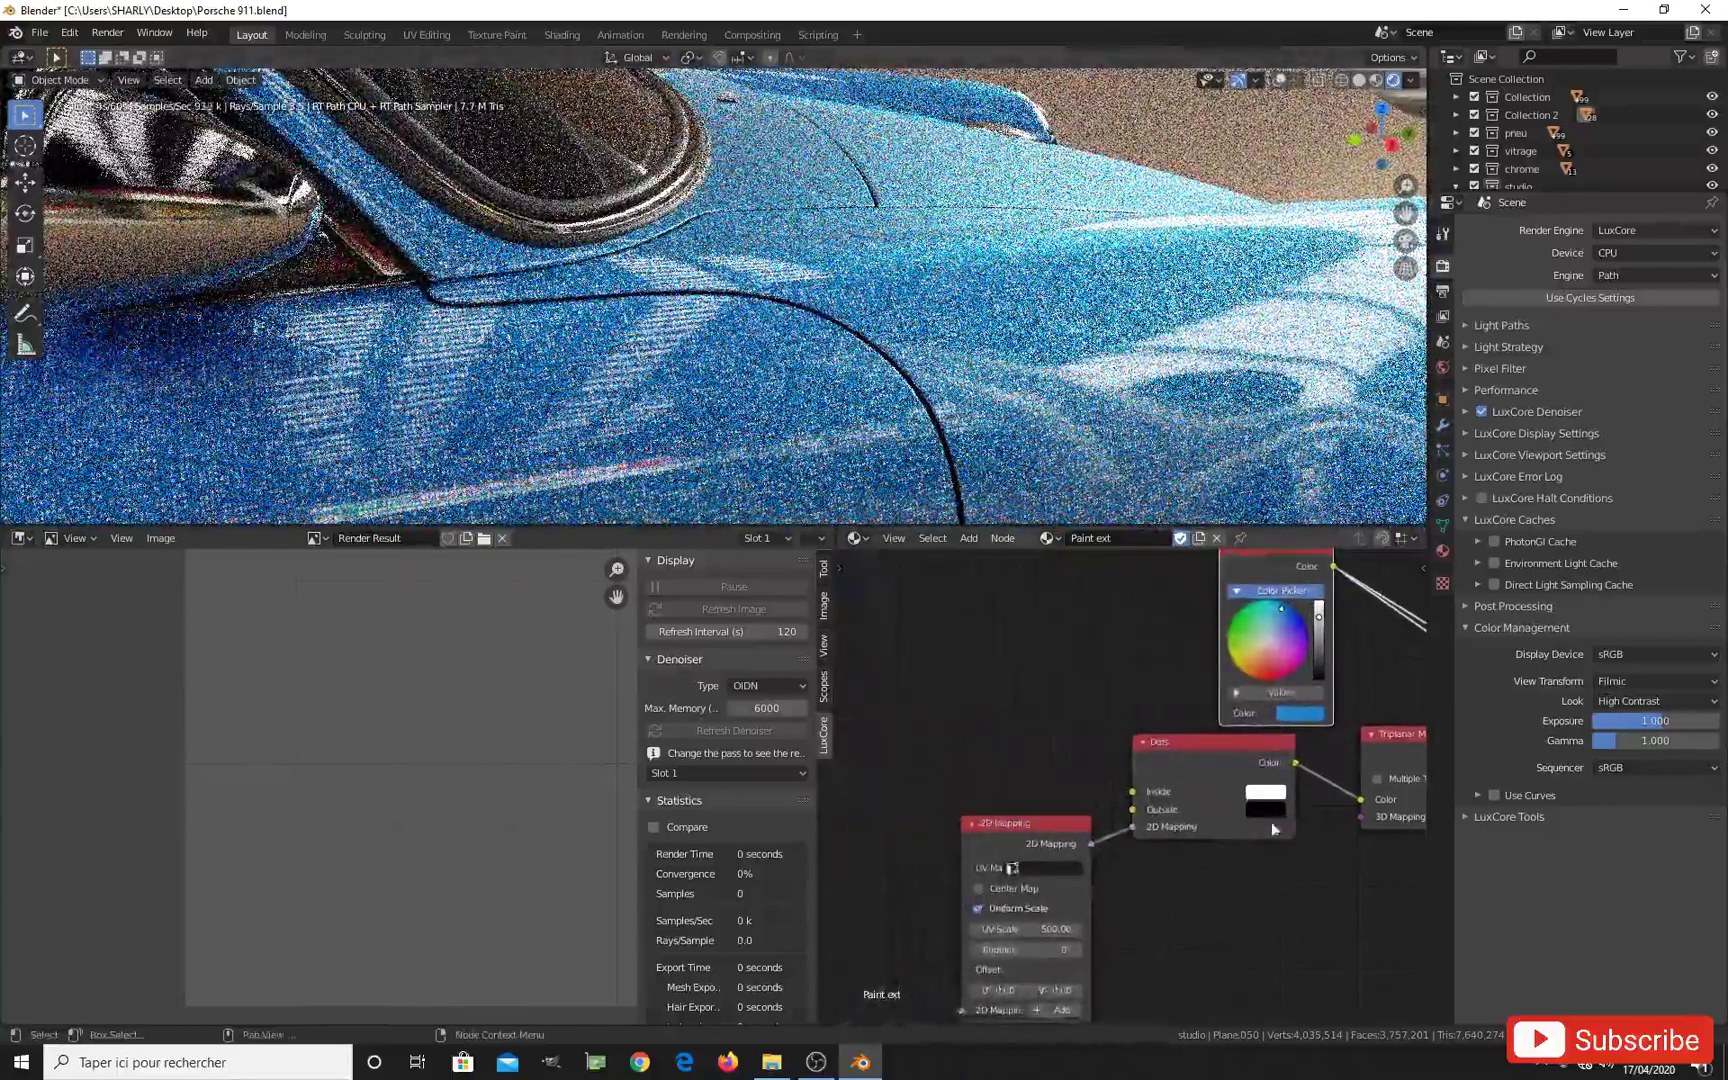
{"action": "scroll", "coordinate": [1228, 782], "scroll_direction": "up", "scroll_amount": 5}
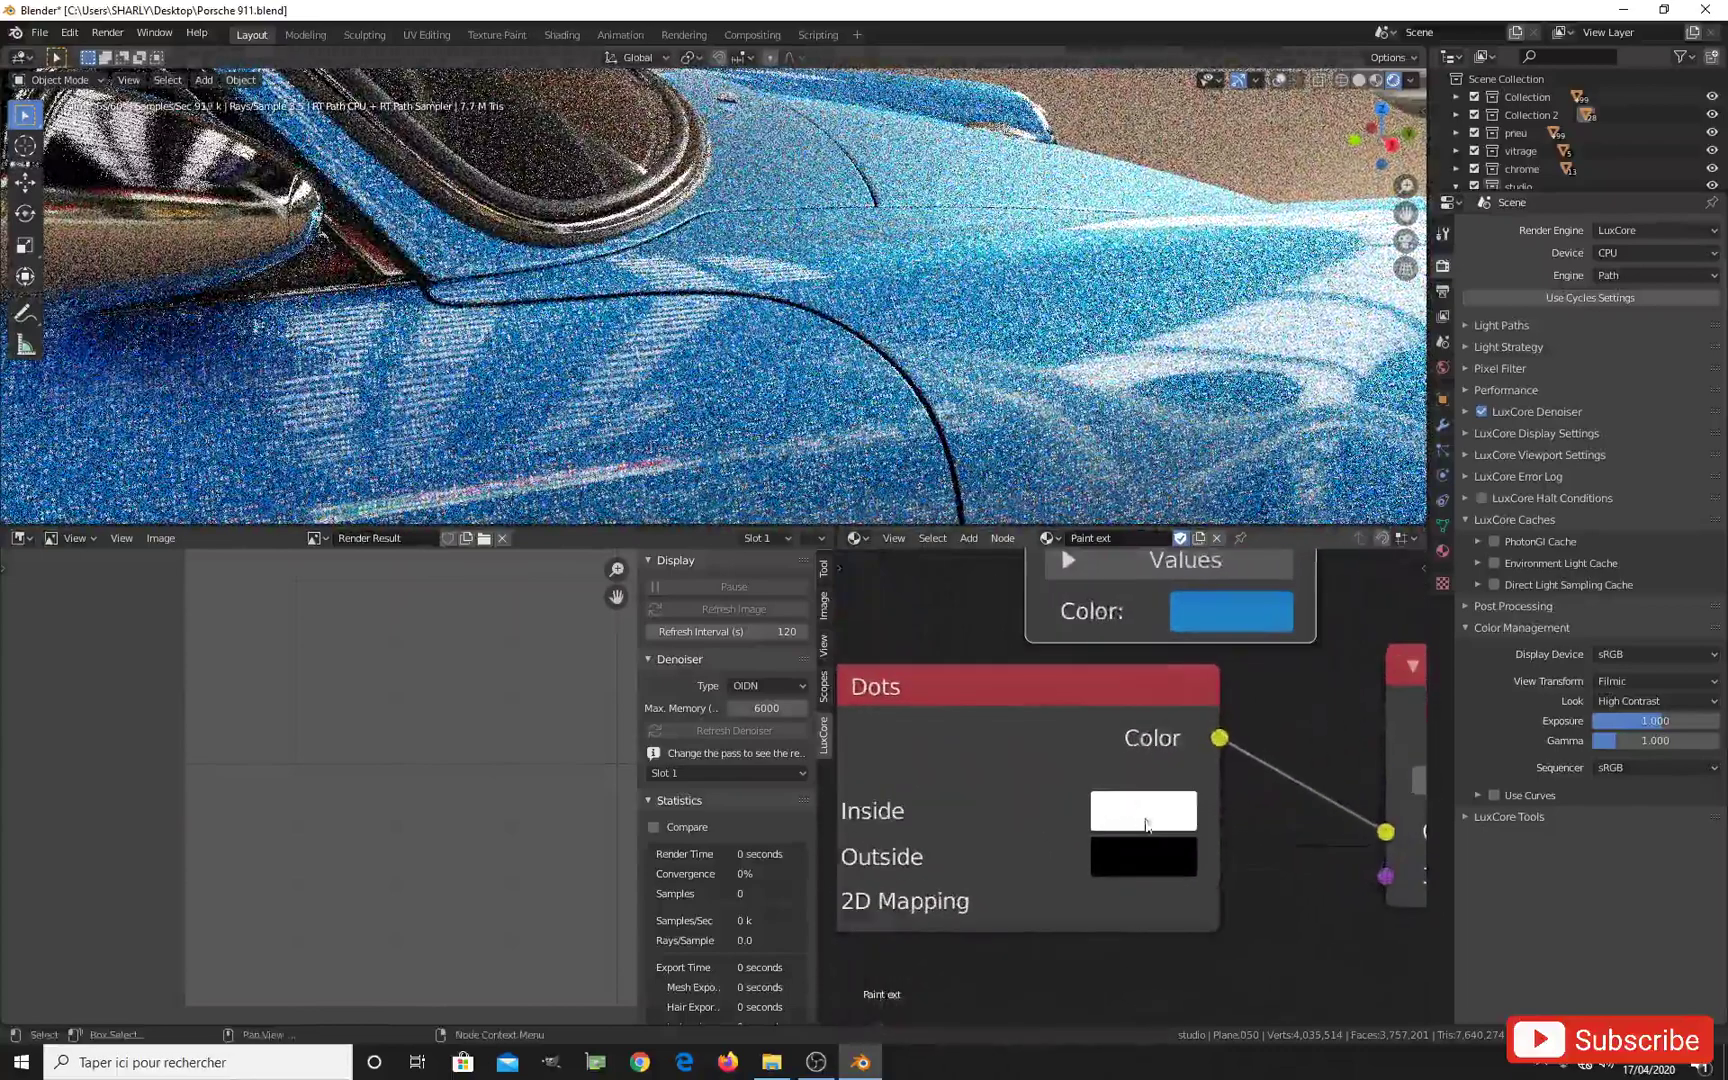
{"action": "left_click", "coordinate": [1146, 822]}
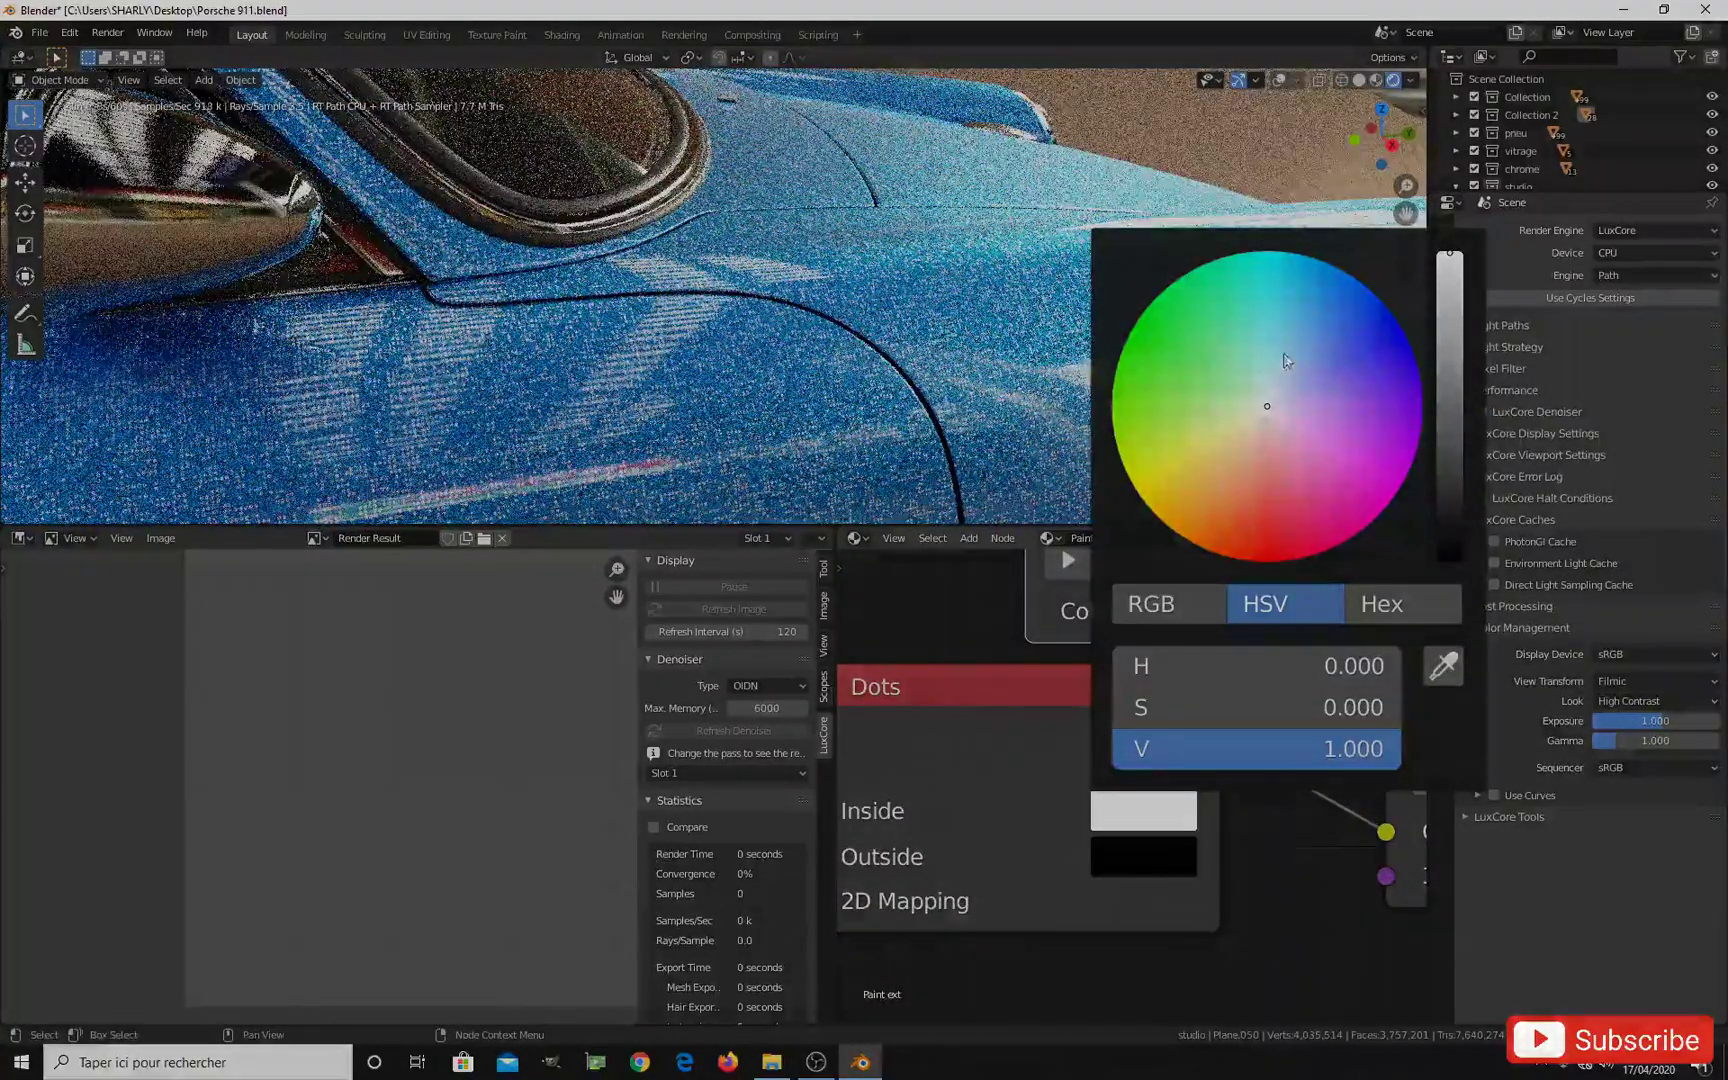
{"action": "left_click", "coordinate": [1287, 358]}
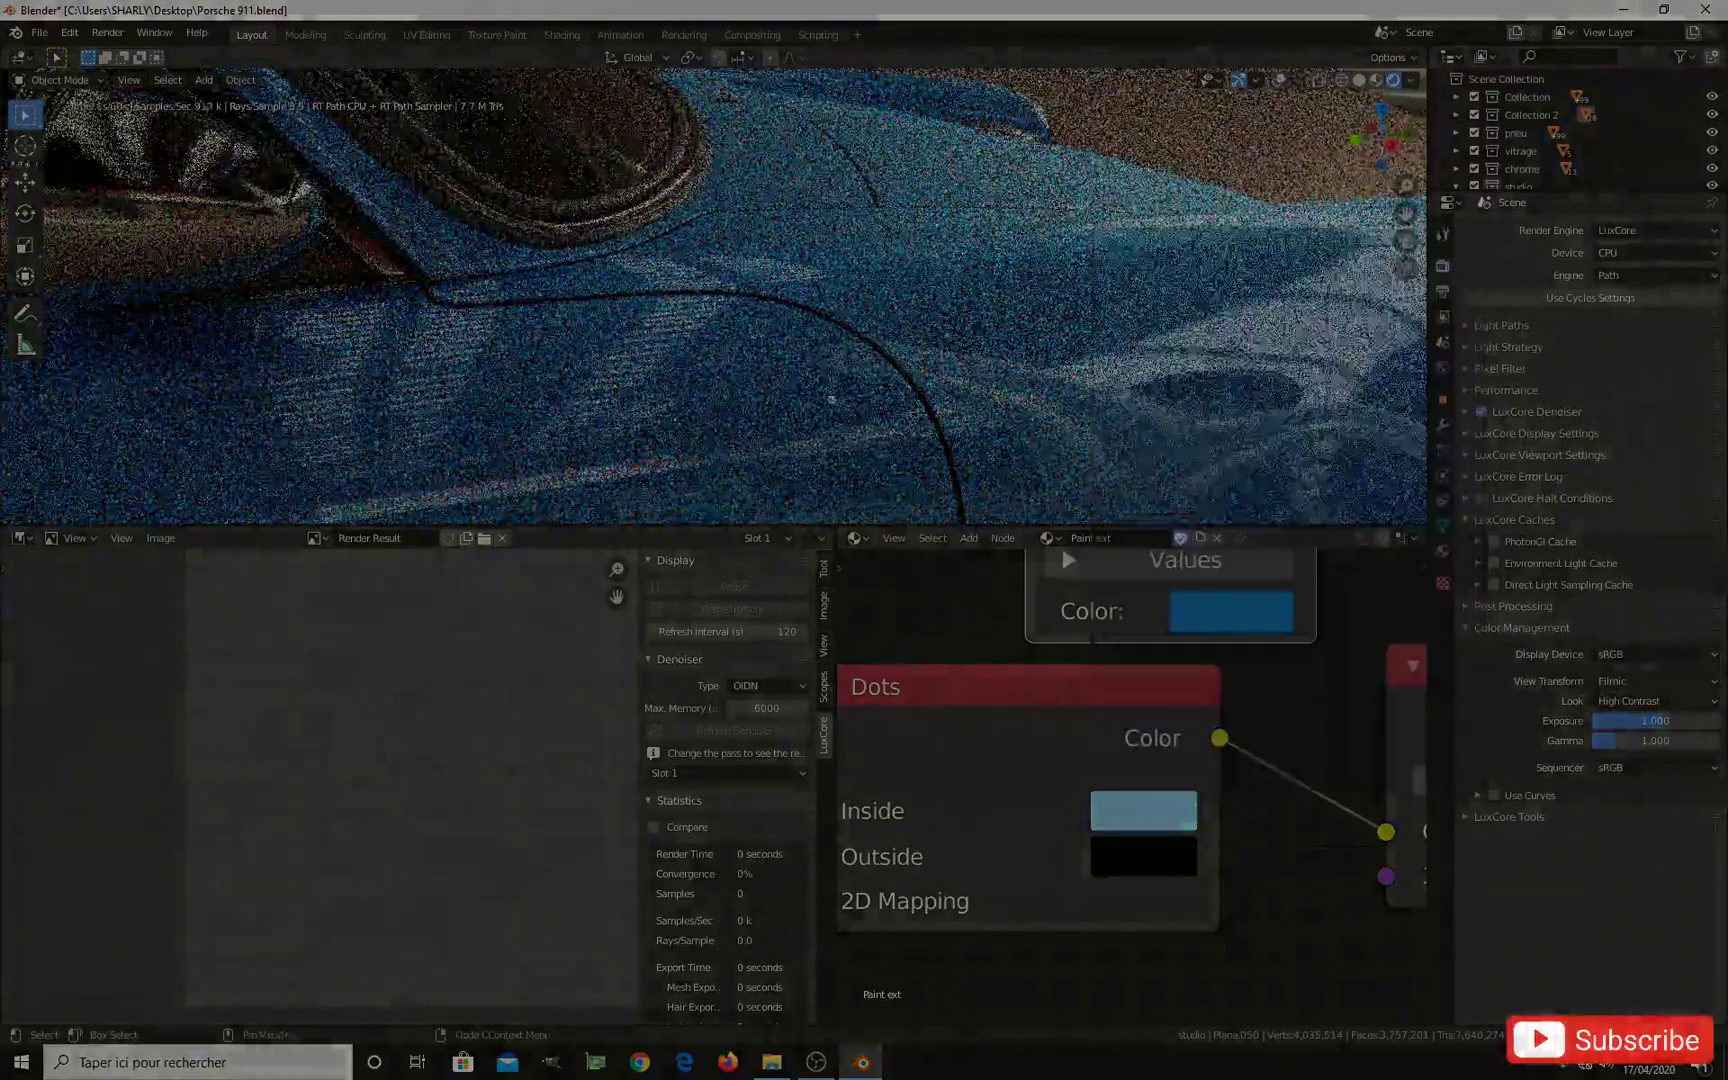